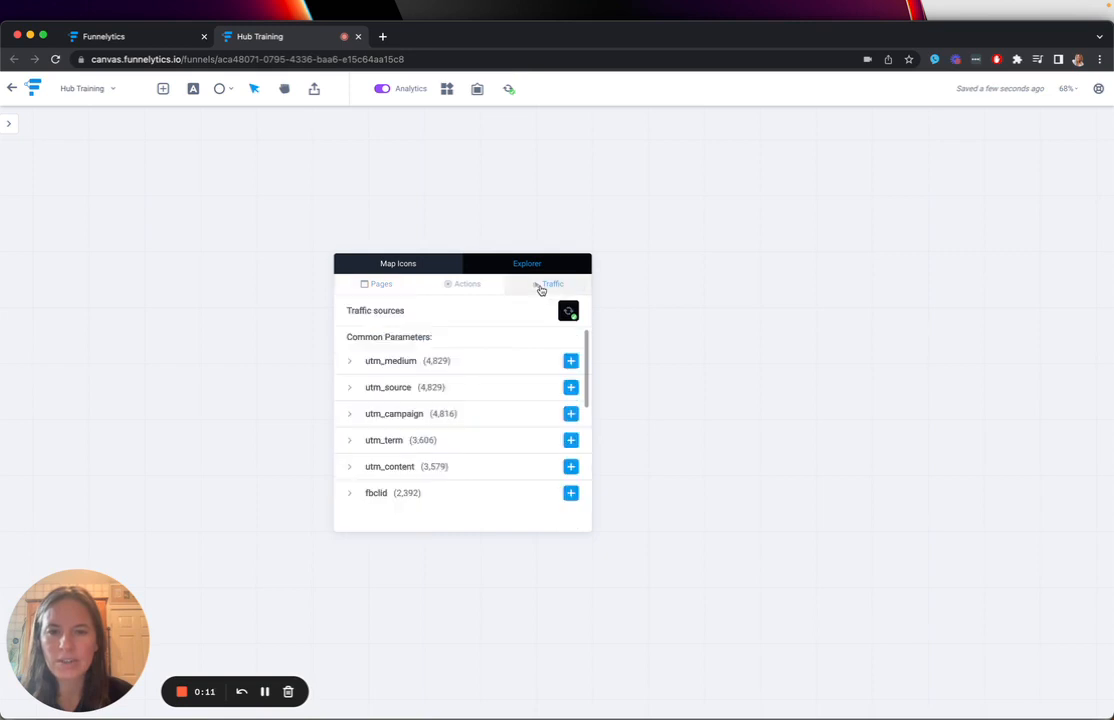
Add a traffic source step for utm_source=facebook to the canvas.
left_click(357, 388)
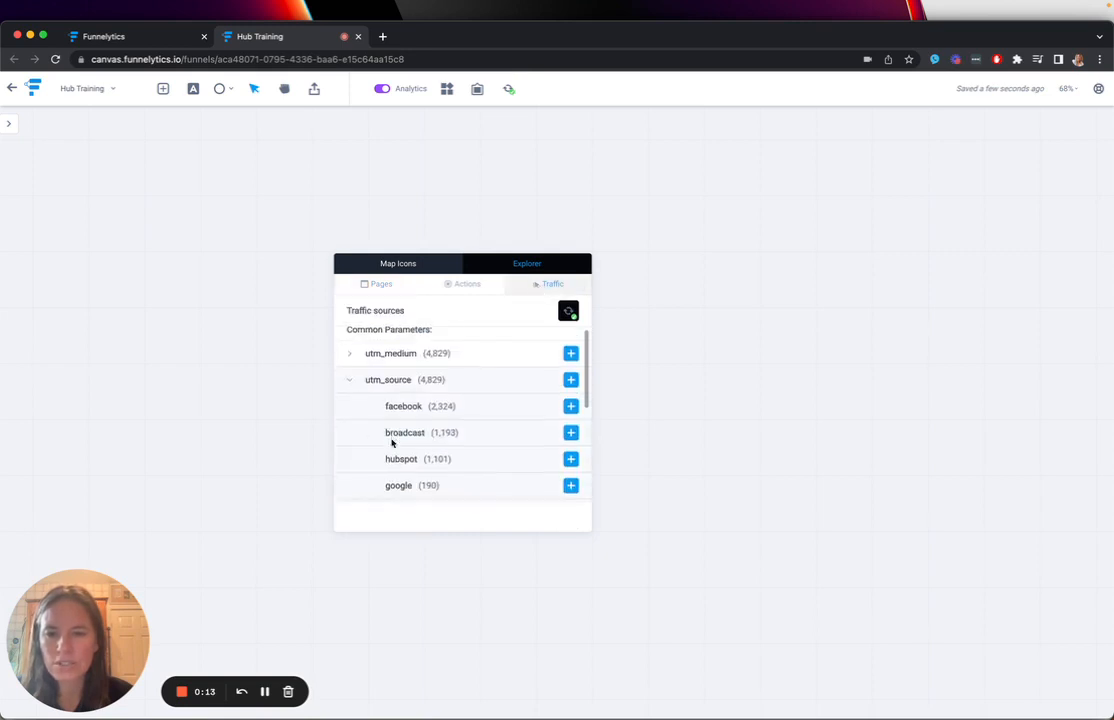
scroll(465, 418, "down", 1)
left_click(570, 378)
Add a utm_source=google traffic source to the canvas and place it directly below the utm_source=facebook source.
right_click(453, 259)
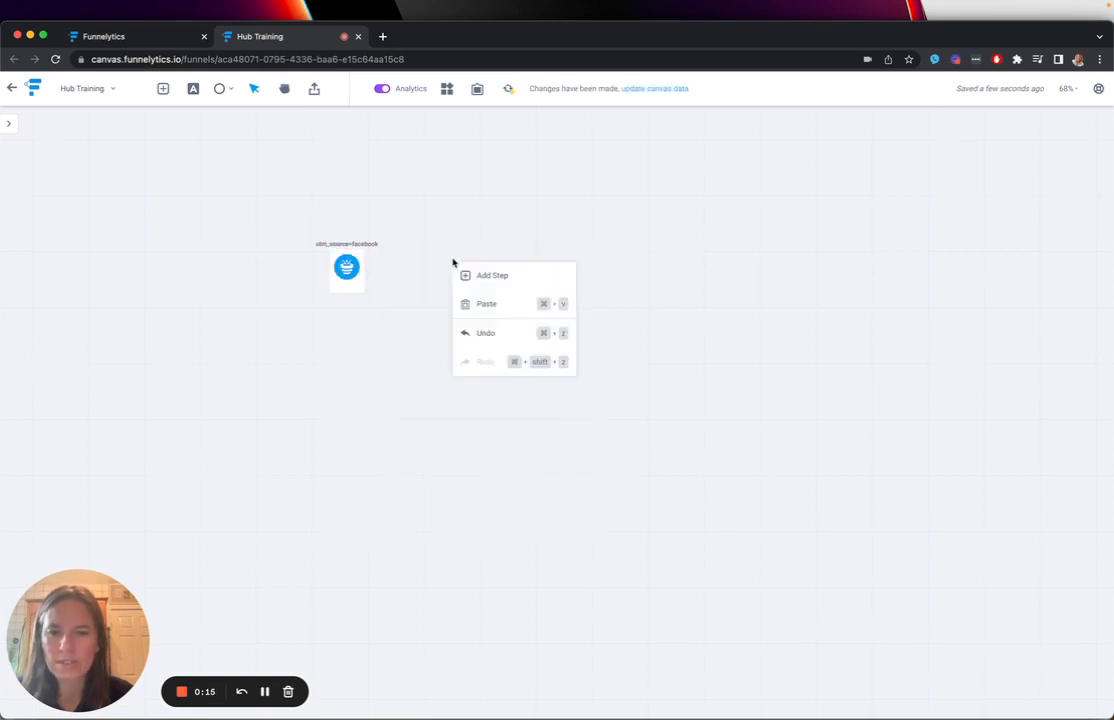
left_click(488, 274)
left_click(660, 289)
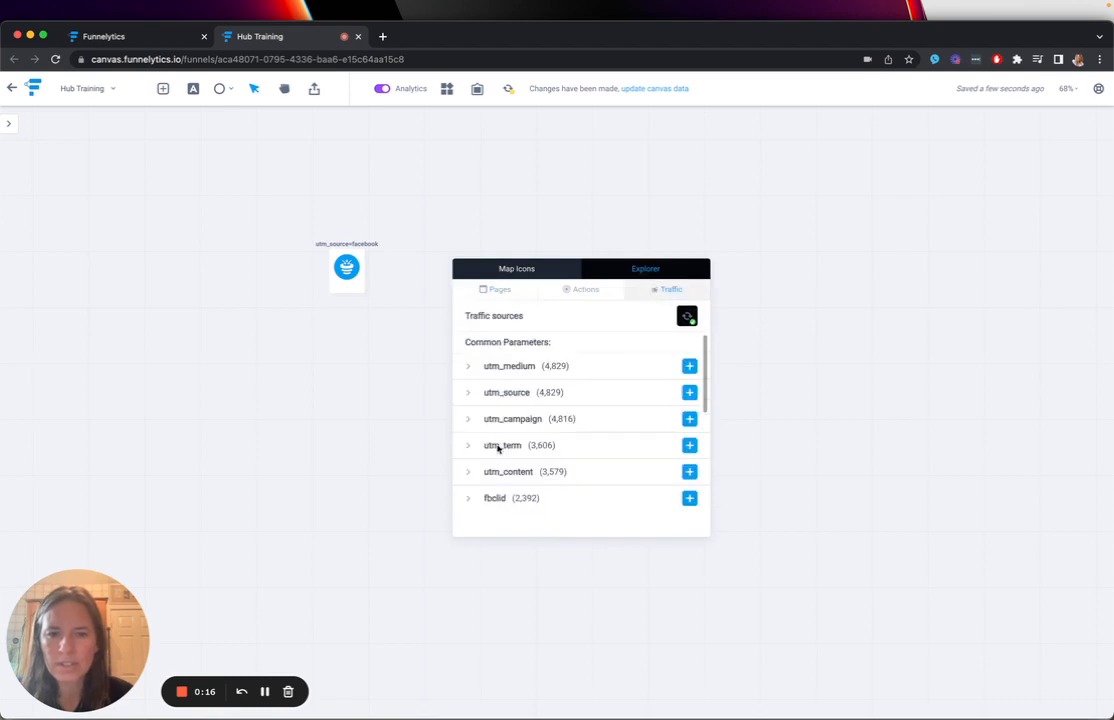
left_click(464, 392)
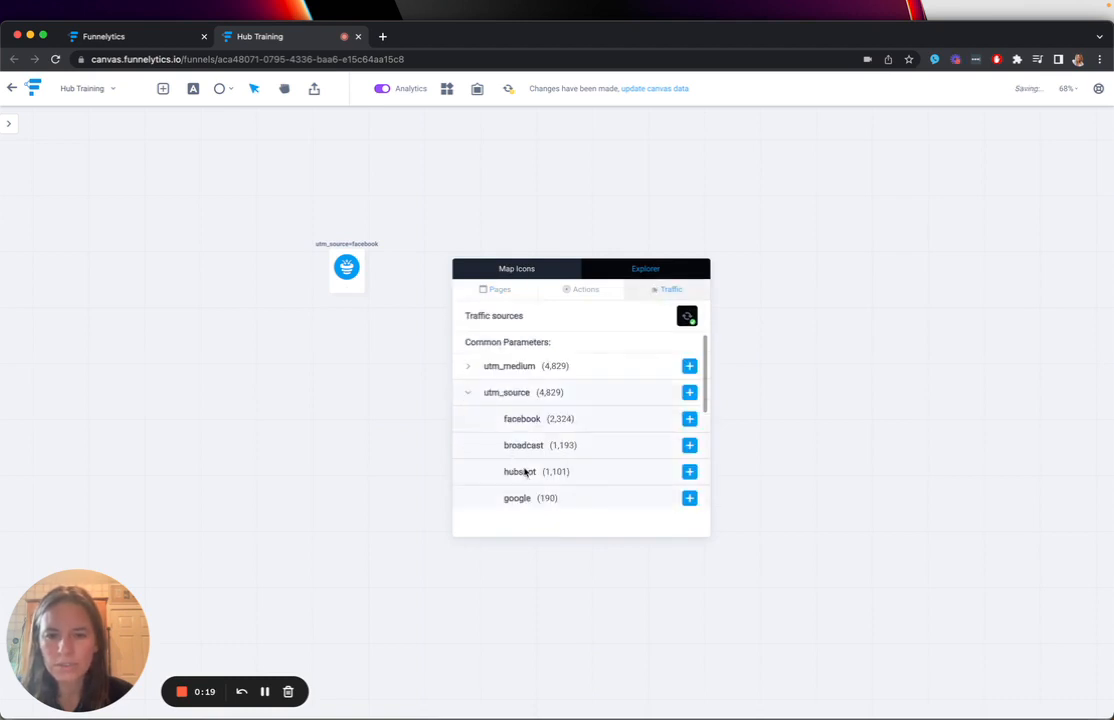
scroll(532, 485, "down", 1)
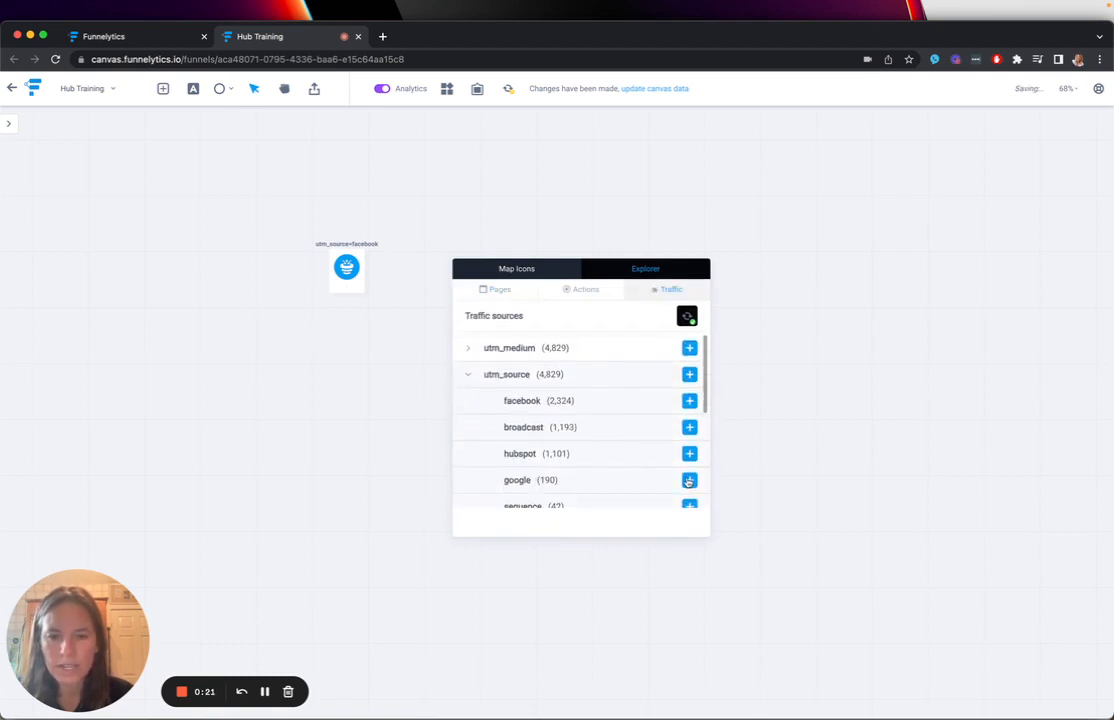
left_click(689, 481)
left_click_drag(463, 273, 346, 345)
Add a utm_source=broadcast traffic source on the empty canvas area beside the facebook source.
right_click(488, 210)
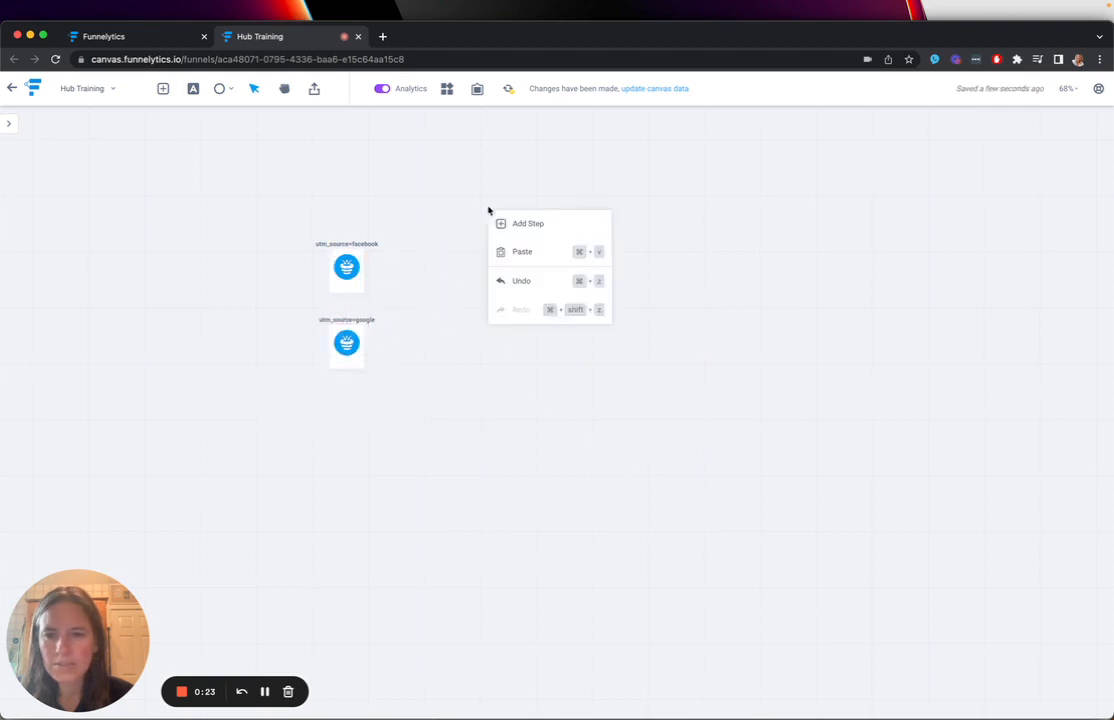
left_click(528, 226)
left_click(692, 240)
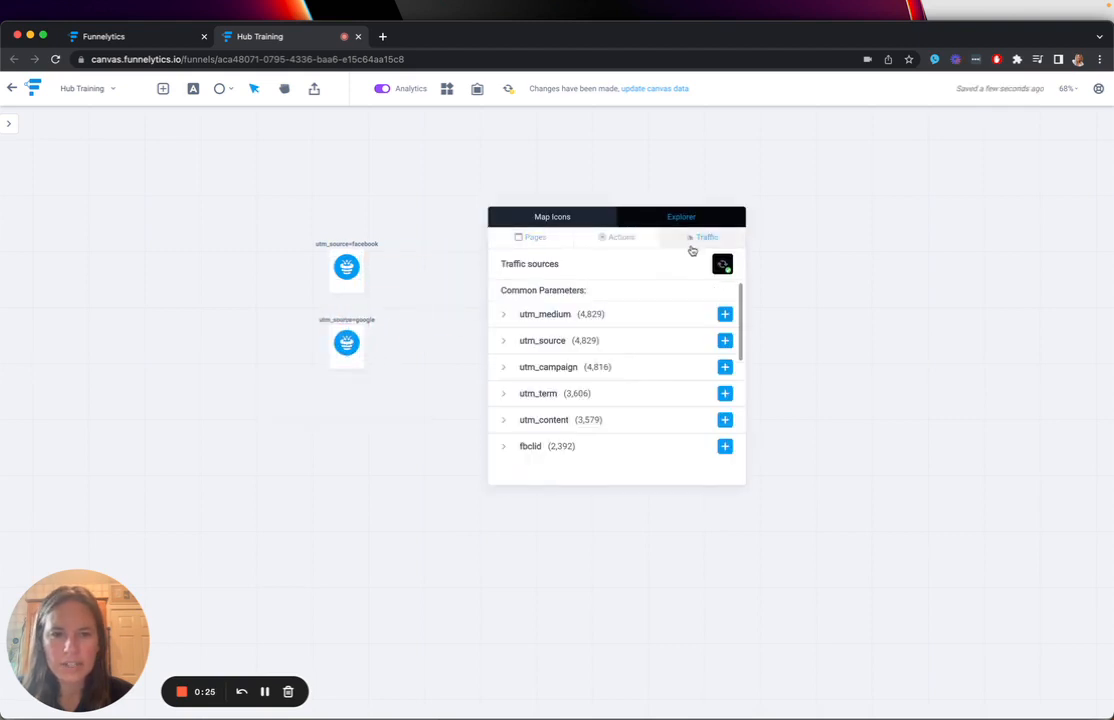
left_click(506, 341)
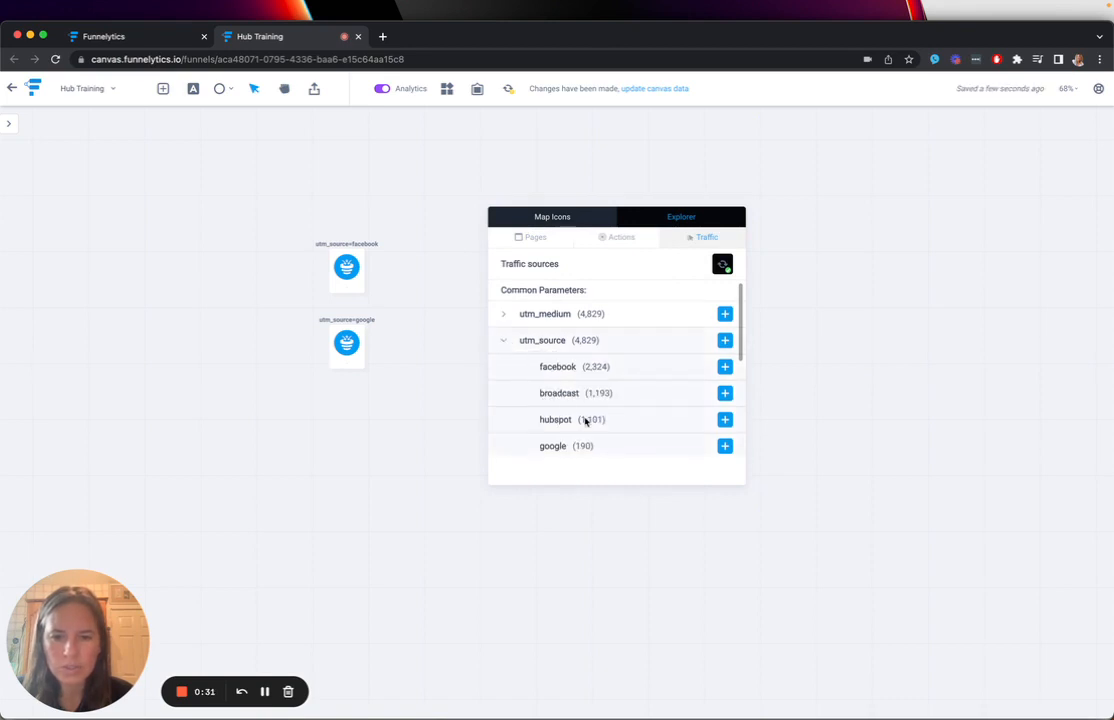
scroll(587, 423, "down", 2)
left_click(725, 341)
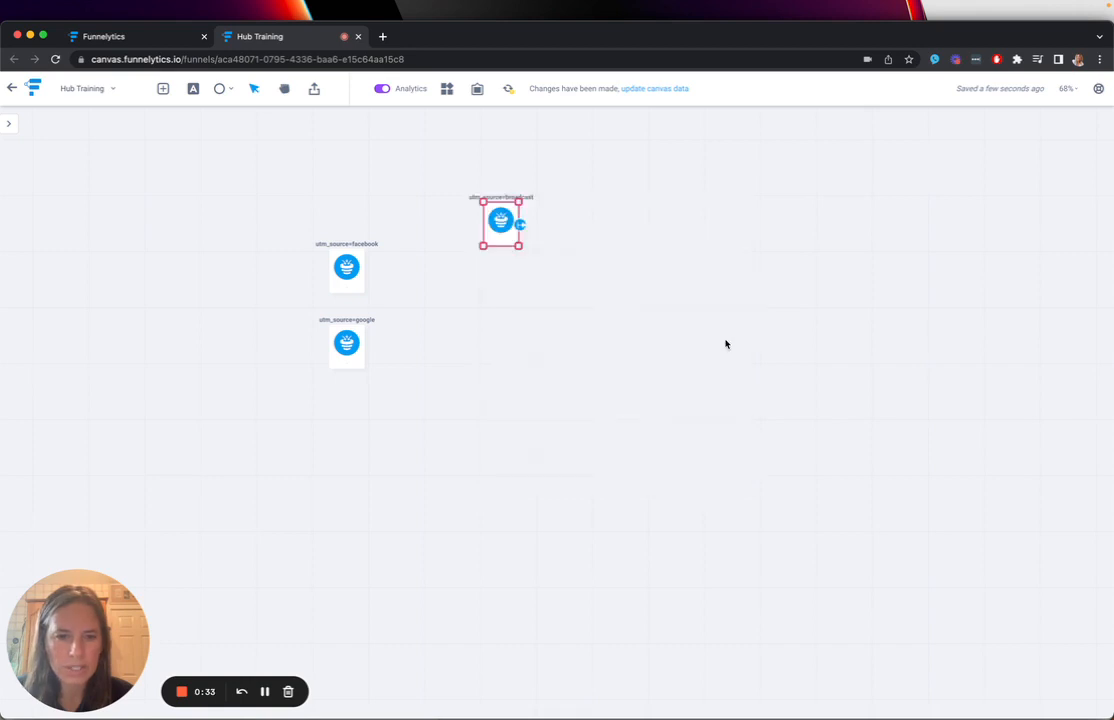
Remove the utm_source row from the broadcast source's tracking settings and refresh the Attribute Explorer to list all utm_source values.
left_click(515, 279)
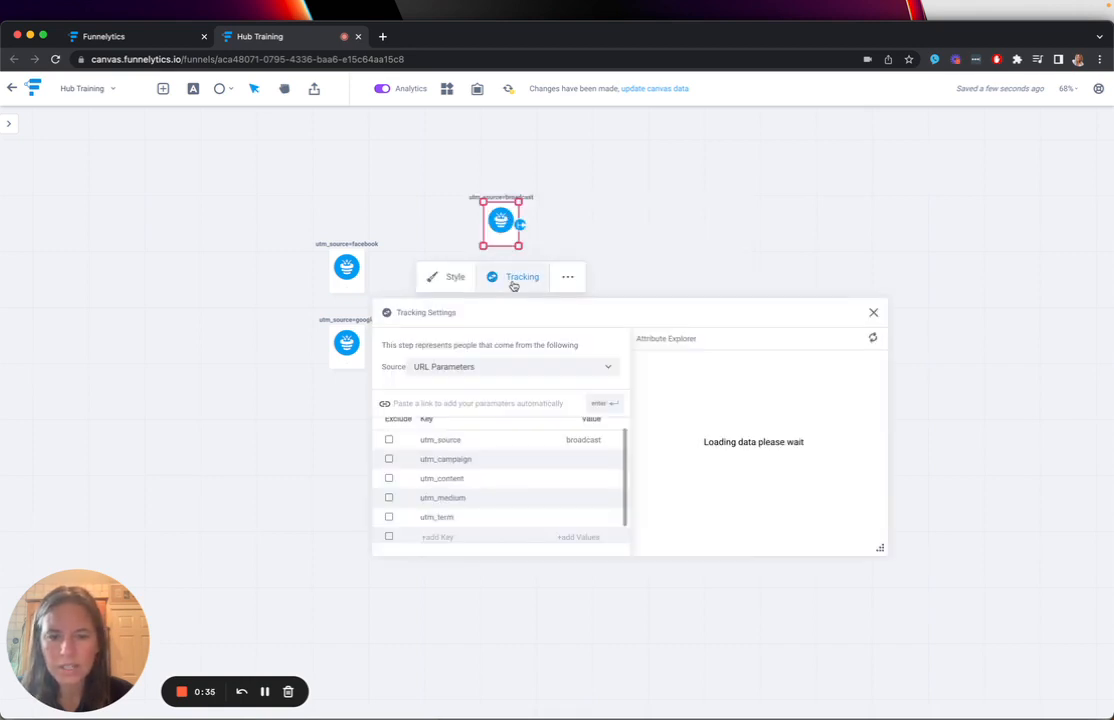
left_click(615, 441)
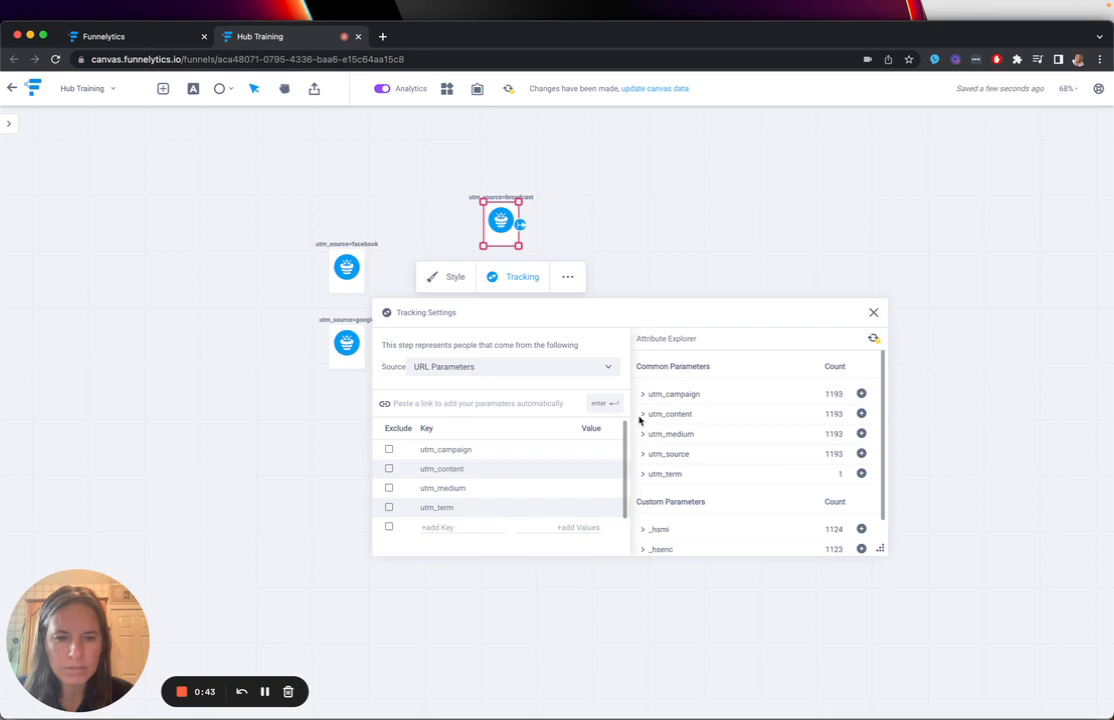
left_click(645, 455)
scroll(690, 462, "down", 1)
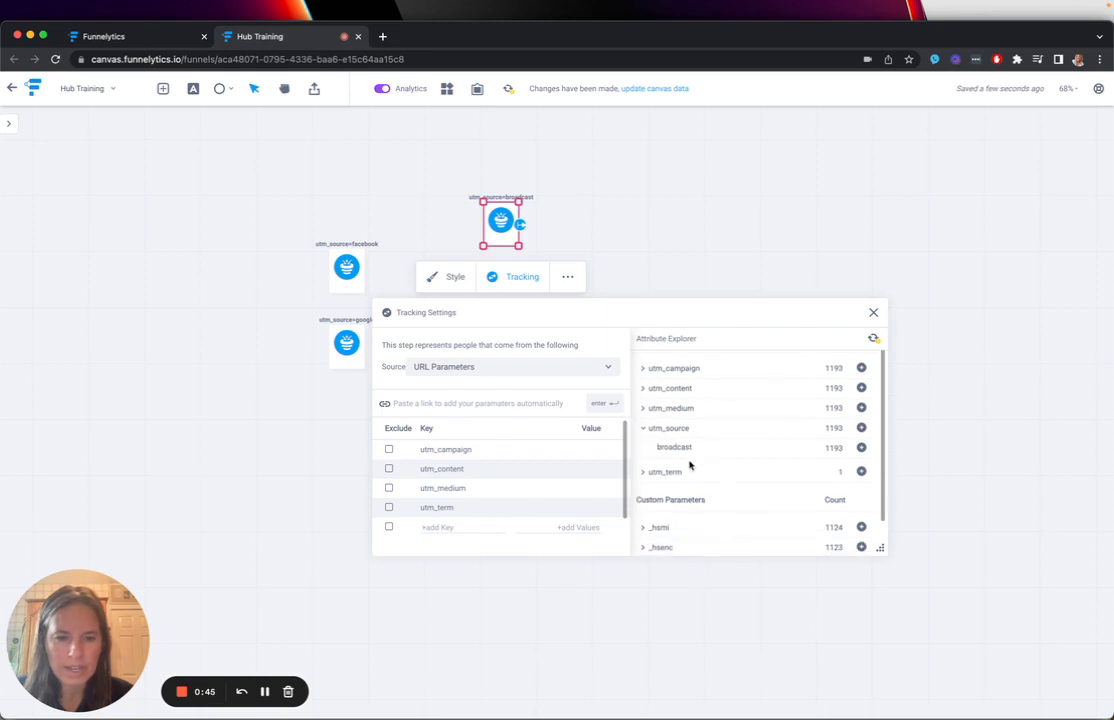
left_click(874, 341)
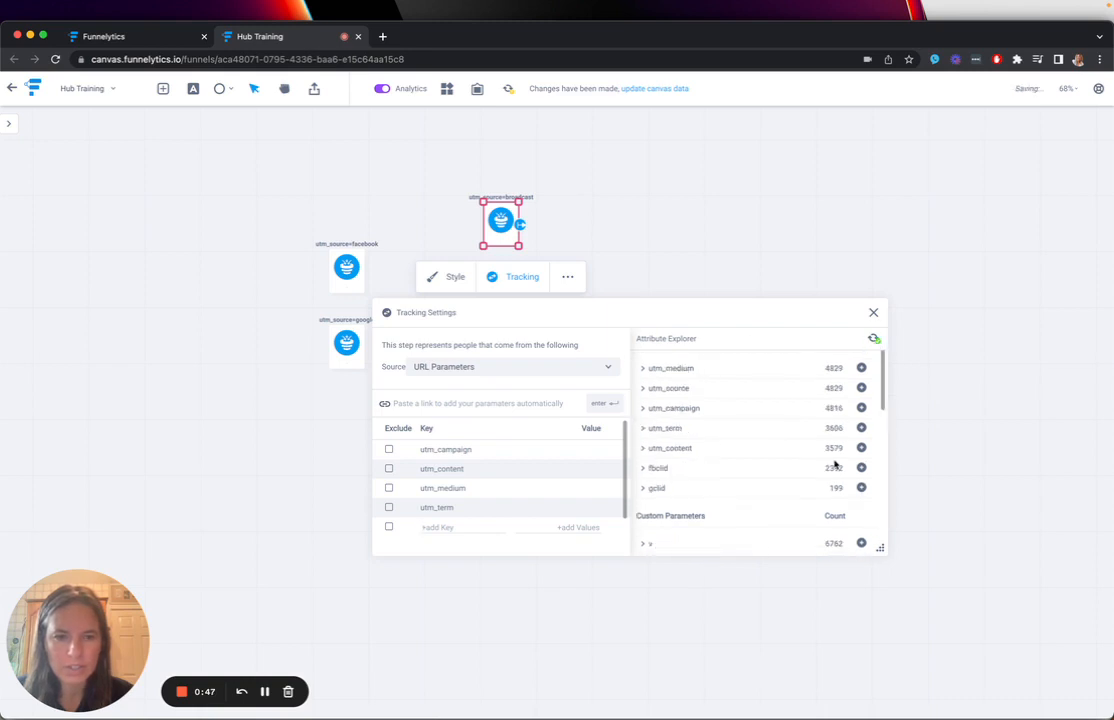
left_click(643, 389)
scroll(815, 420, "down", 1)
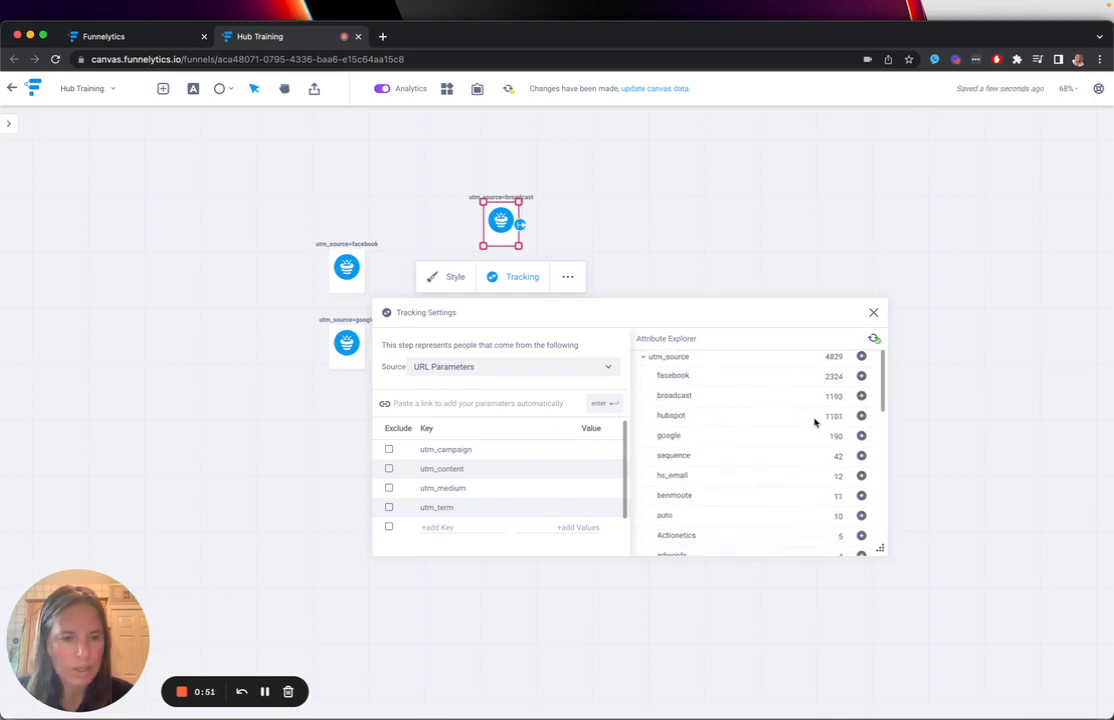
Track the utm_source values broadcast, hubspot, sequence, hs_email, email and the one named after a person in this source.
left_click(861, 397)
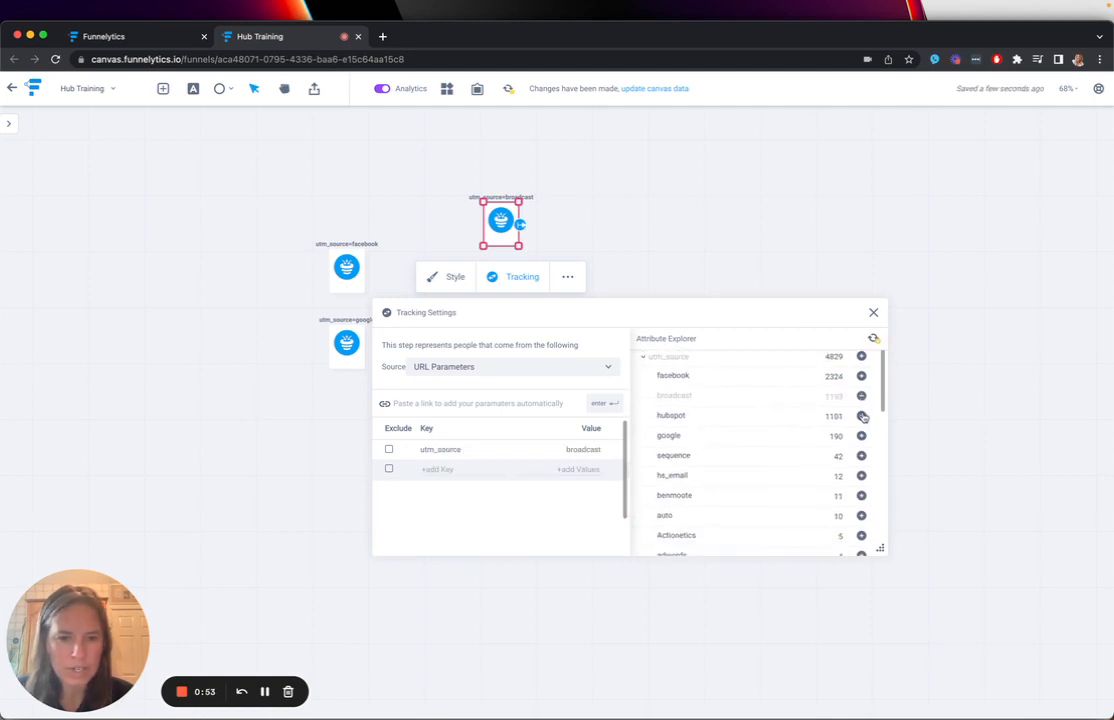
left_click(862, 416)
left_click(861, 456)
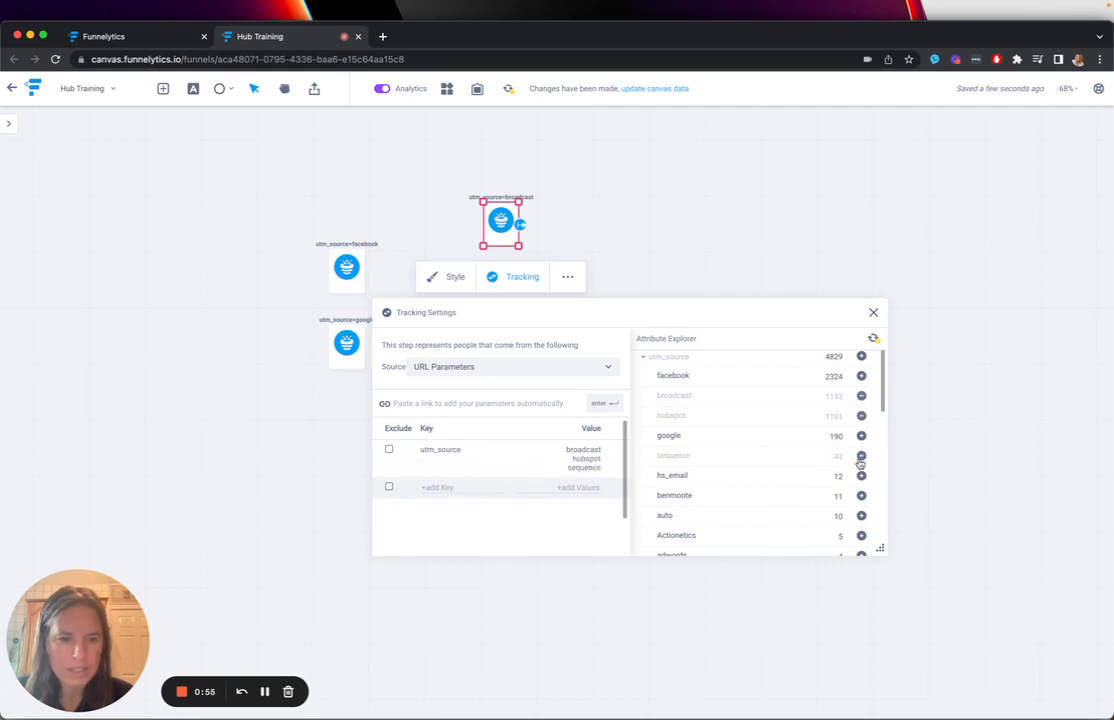
scroll(862, 460, "down", 1)
left_click(862, 468)
scroll(862, 468, "down", 2)
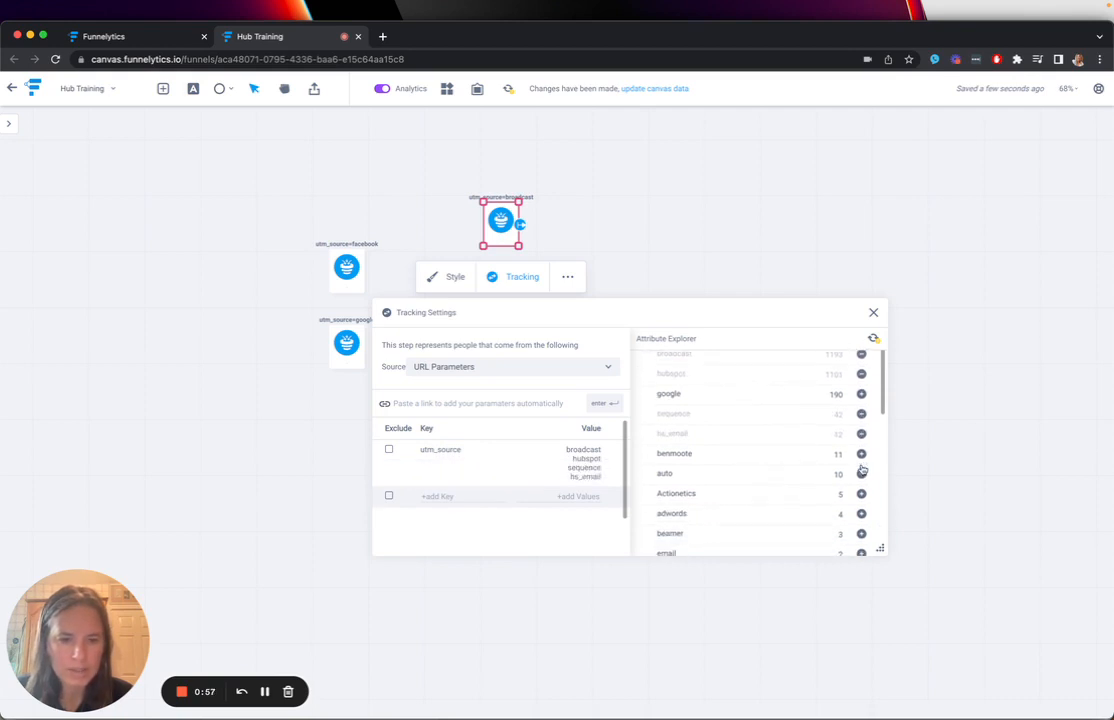
left_click(862, 442)
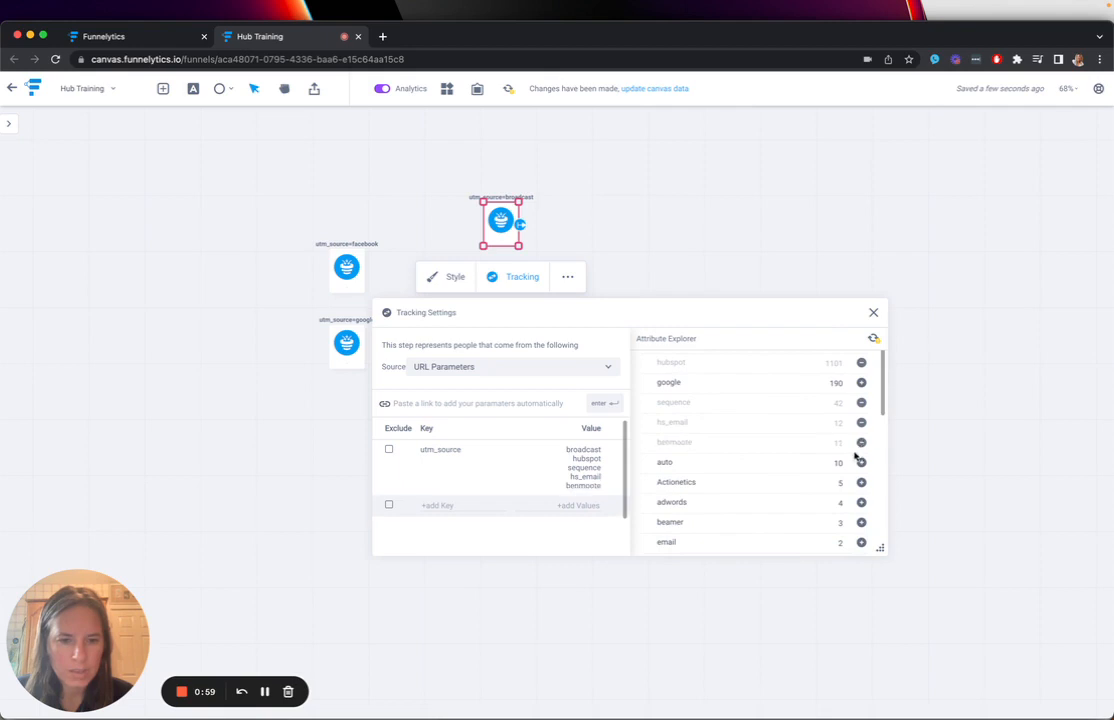
scroll(858, 455, "down", 3)
scroll(860, 435, "down", 3)
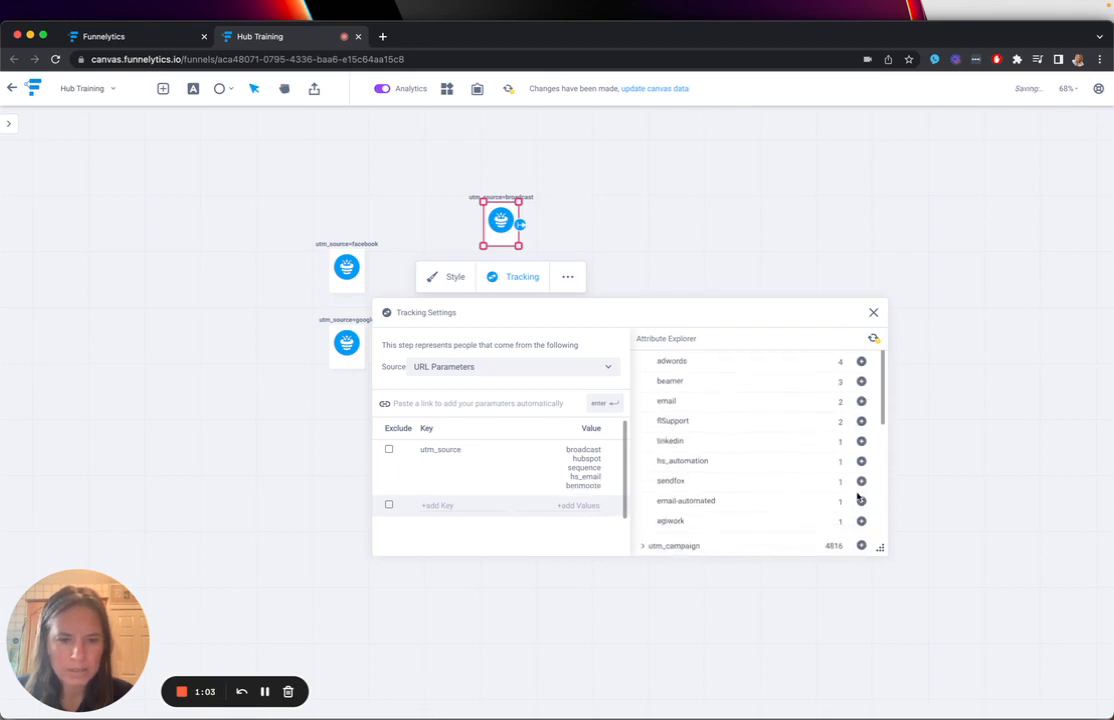
left_click(862, 401)
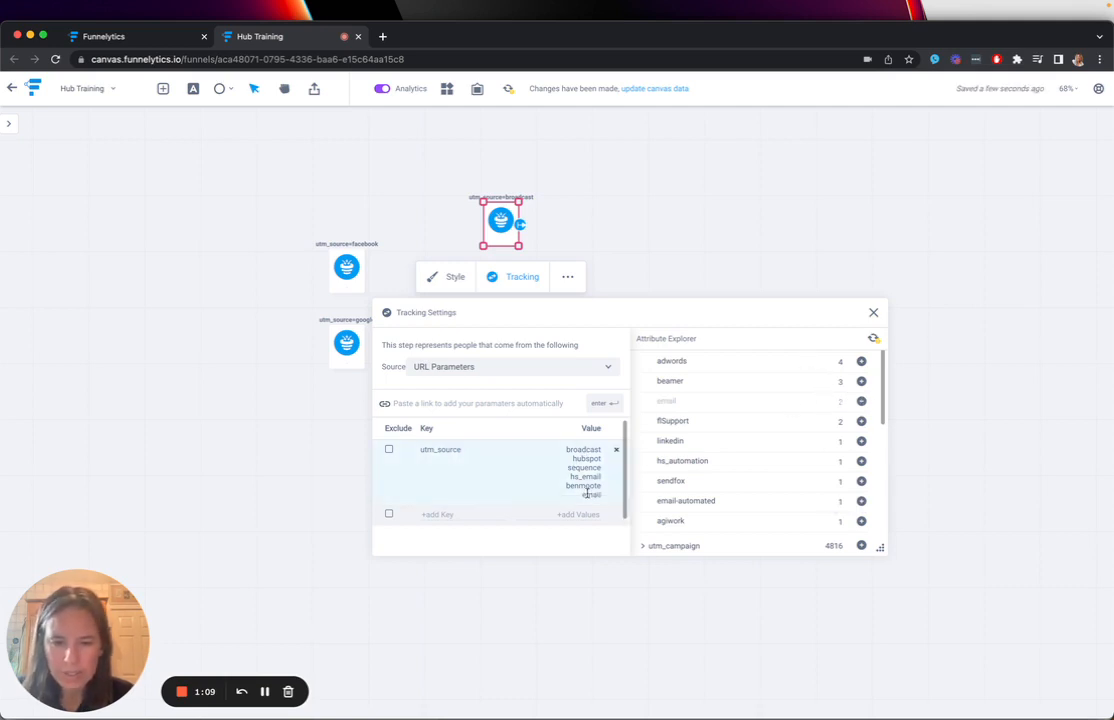
left_click(873, 315)
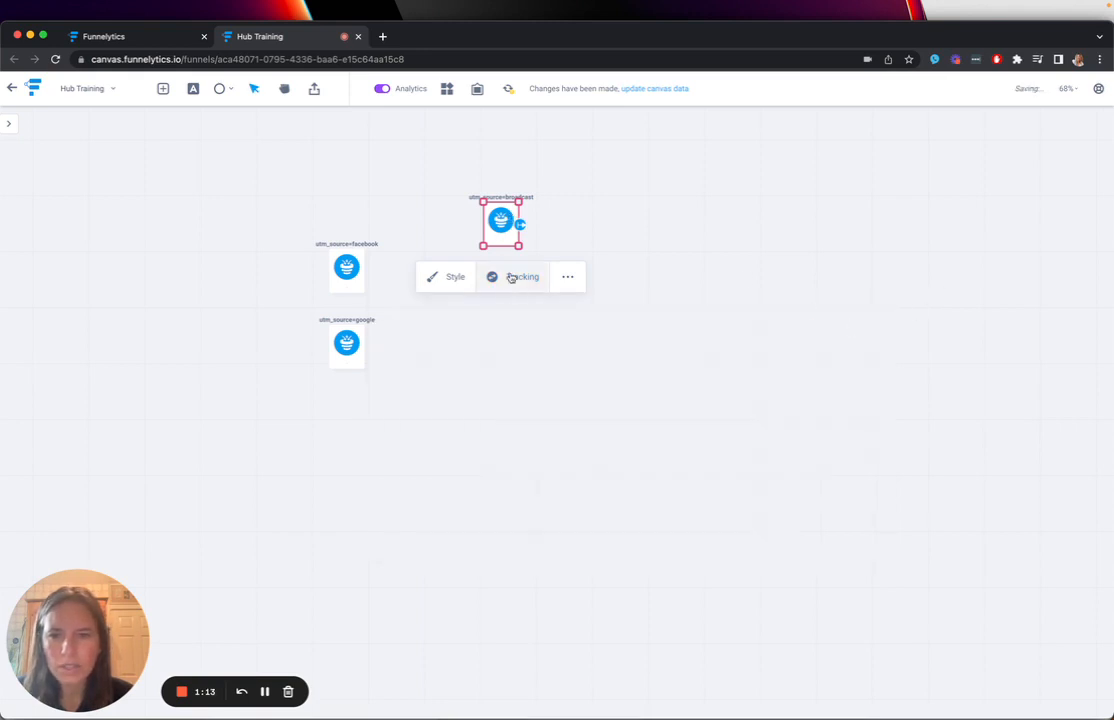
Relabel the broadcast source as "all emails" and place it directly below the utm_source=google source.
left_click(453, 279)
key("alt+shift+Left")
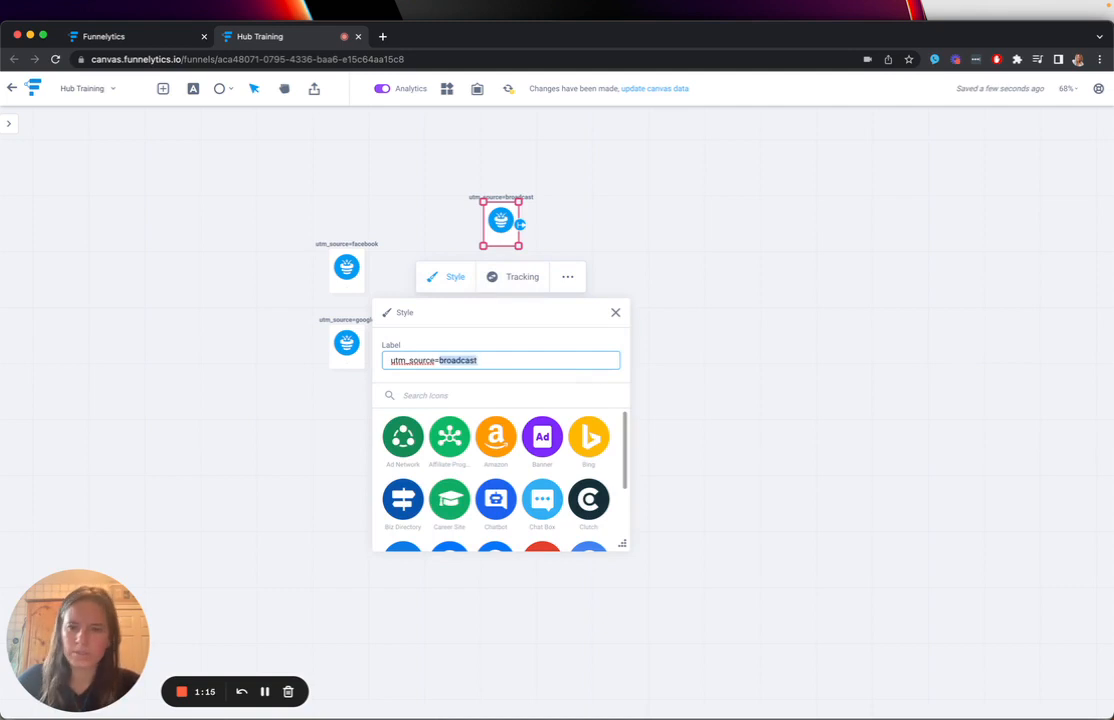
type("e")
key("super+a")
type("al")
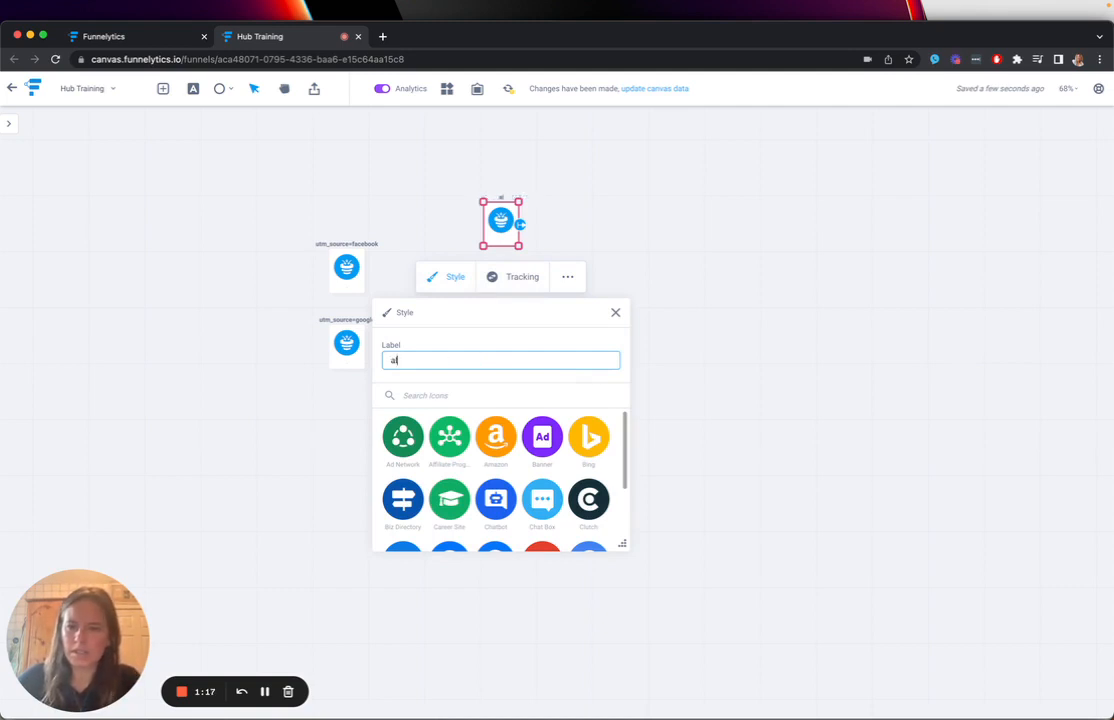
type("l emails")
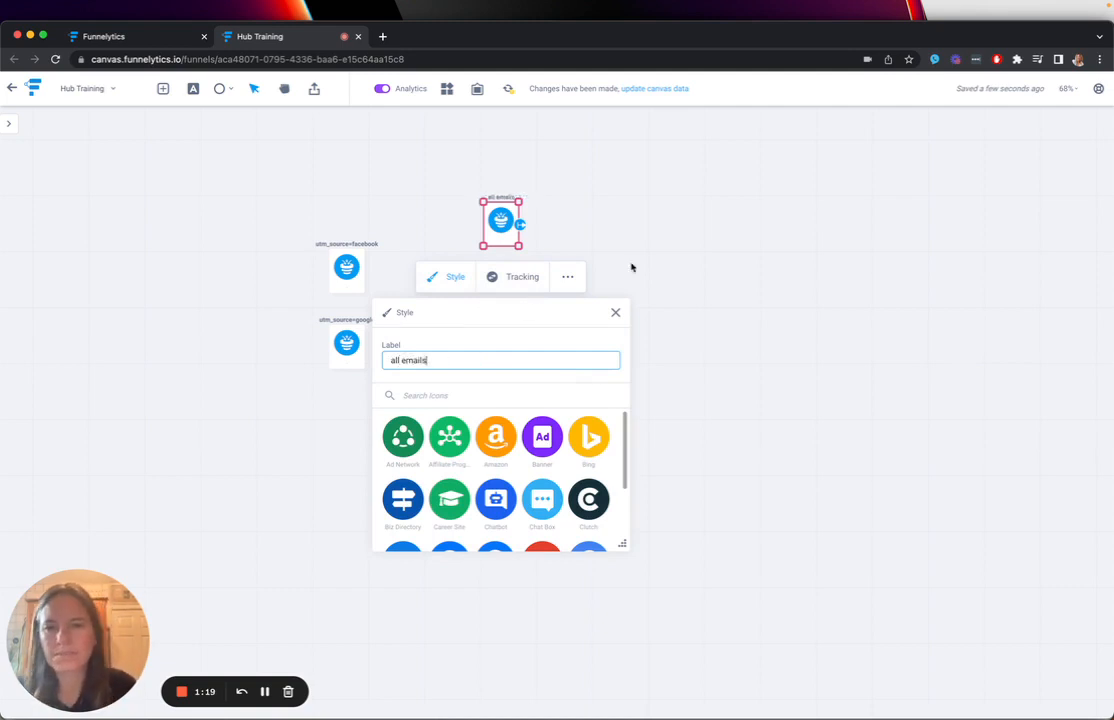
left_click(589, 211)
left_click_drag(508, 221, 358, 410)
Review the available utm_source values among the traffic sources for a new step, without adding any.
right_click(504, 270)
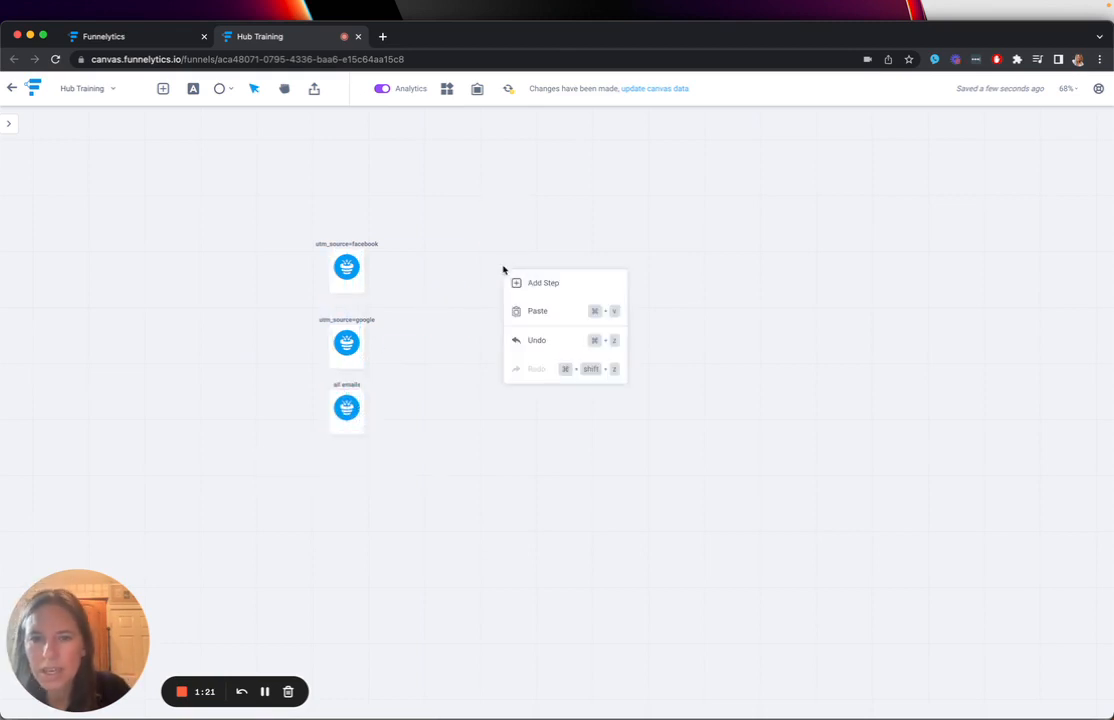
left_click(548, 283)
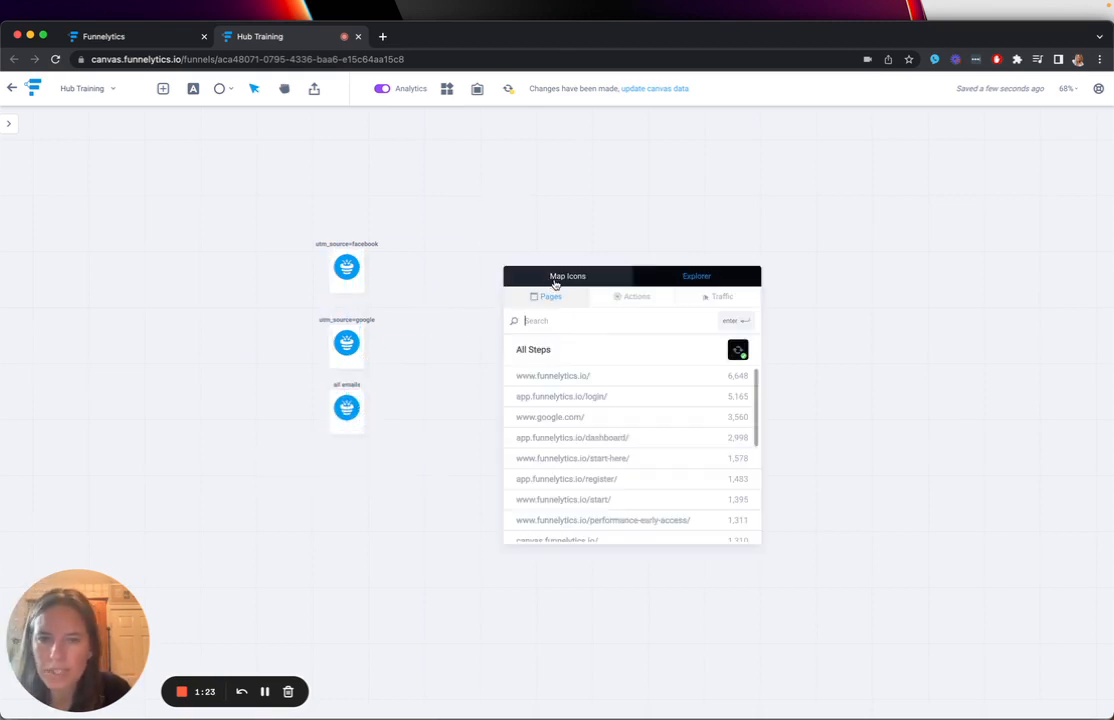
left_click(722, 297)
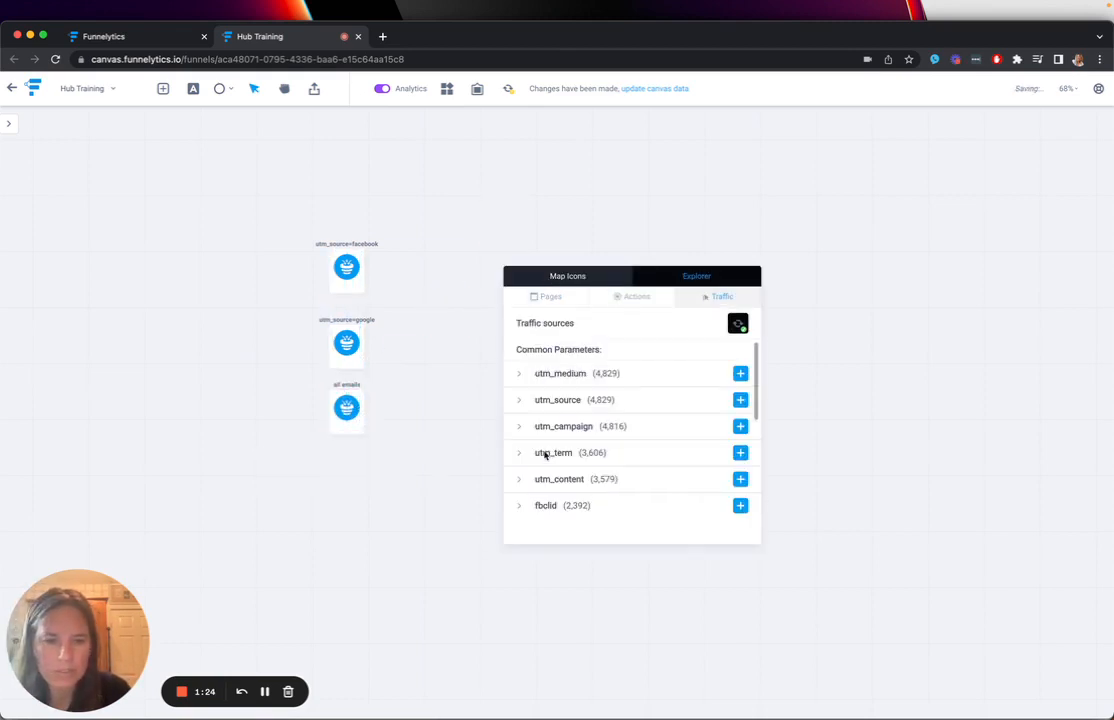
left_click(519, 403)
scroll(557, 436, "down", 8)
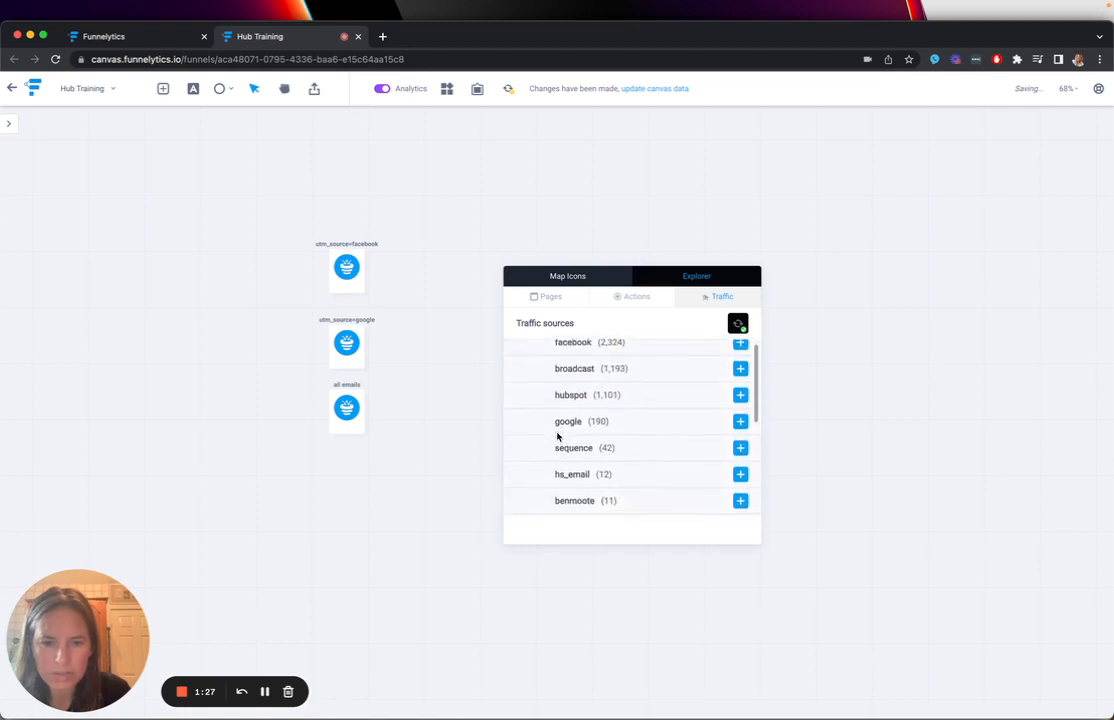
scroll(560, 440, "down", 2)
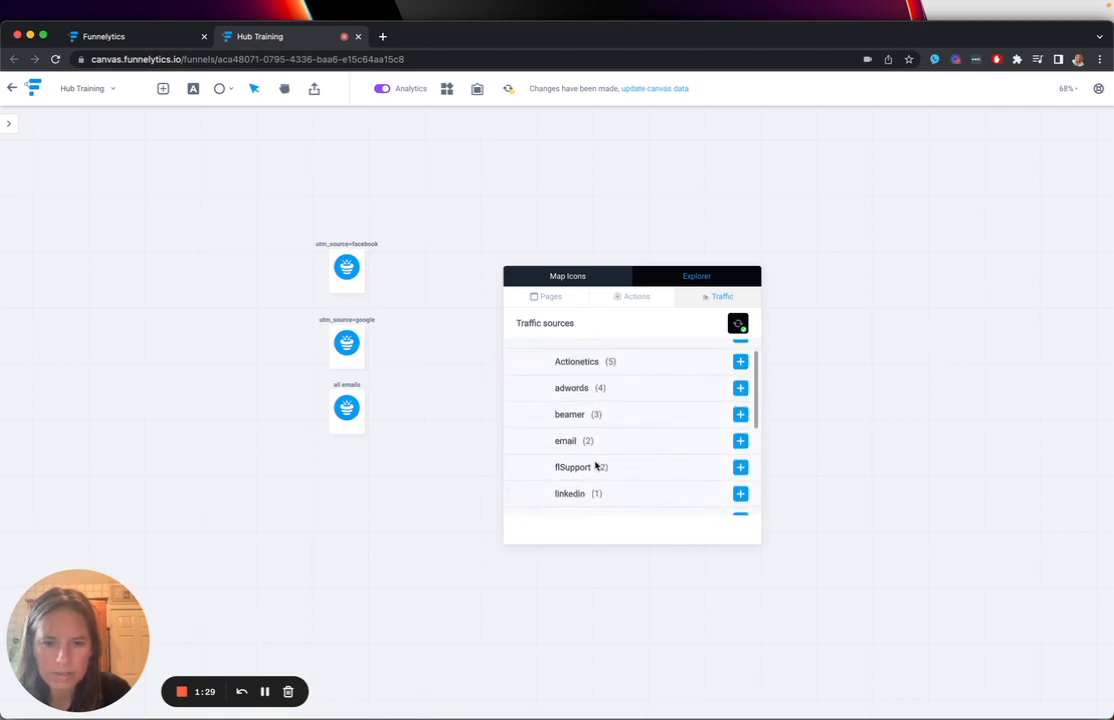
scroll(597, 465, "up", 3)
scroll(595, 465, "up", 5)
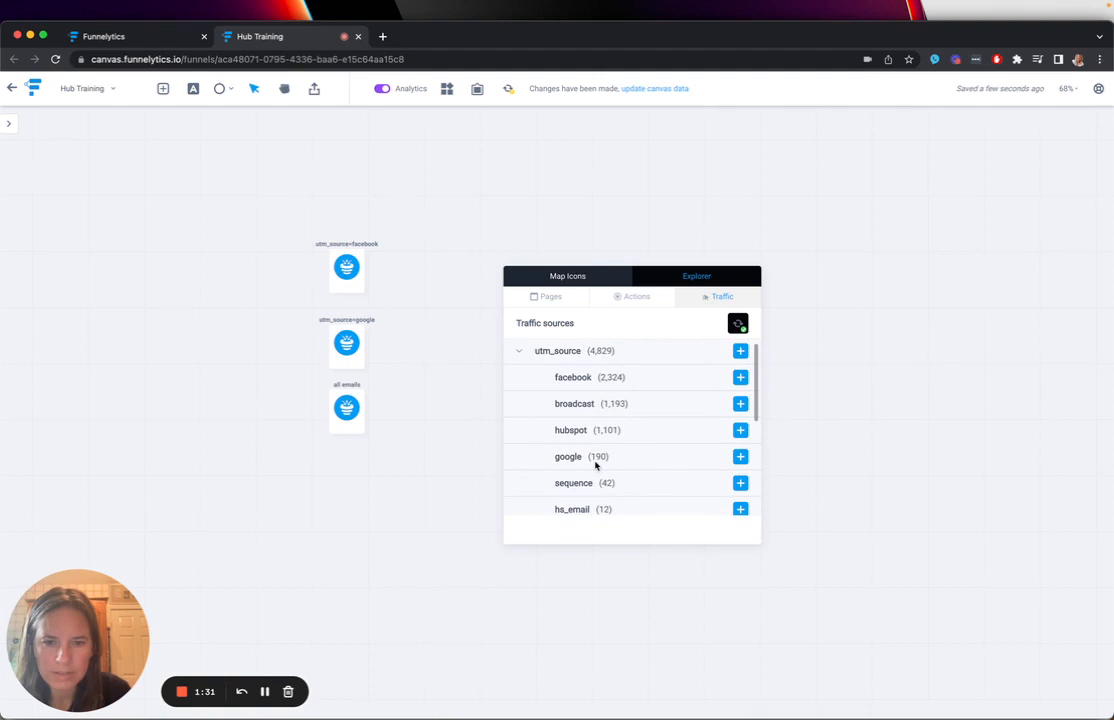
left_click(433, 387)
Add a Google source from the map icons to the canvas beside the existing traffic sources.
right_click(446, 368)
left_click(507, 380)
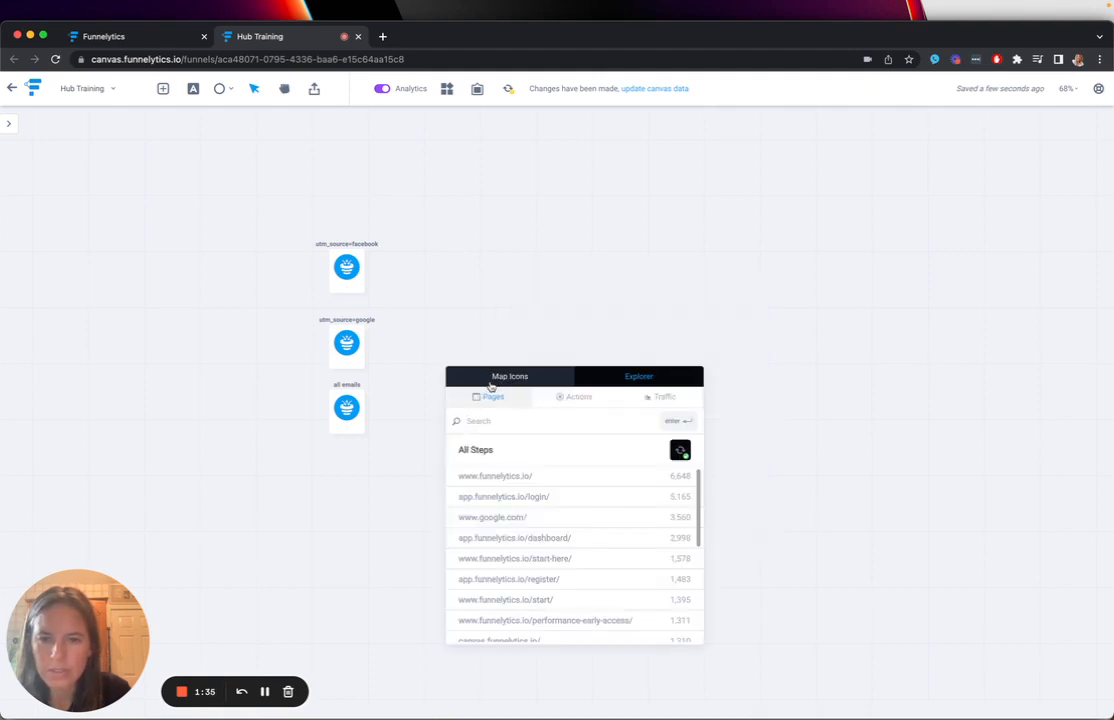
left_click(494, 379)
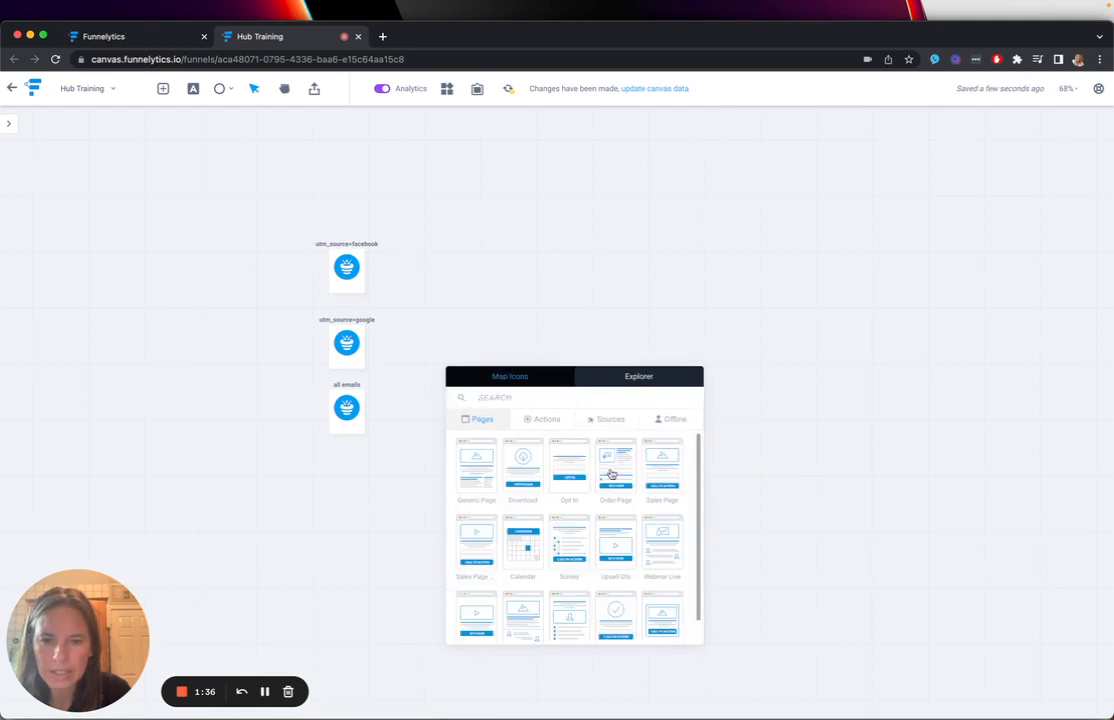
left_click(557, 421)
left_click(607, 420)
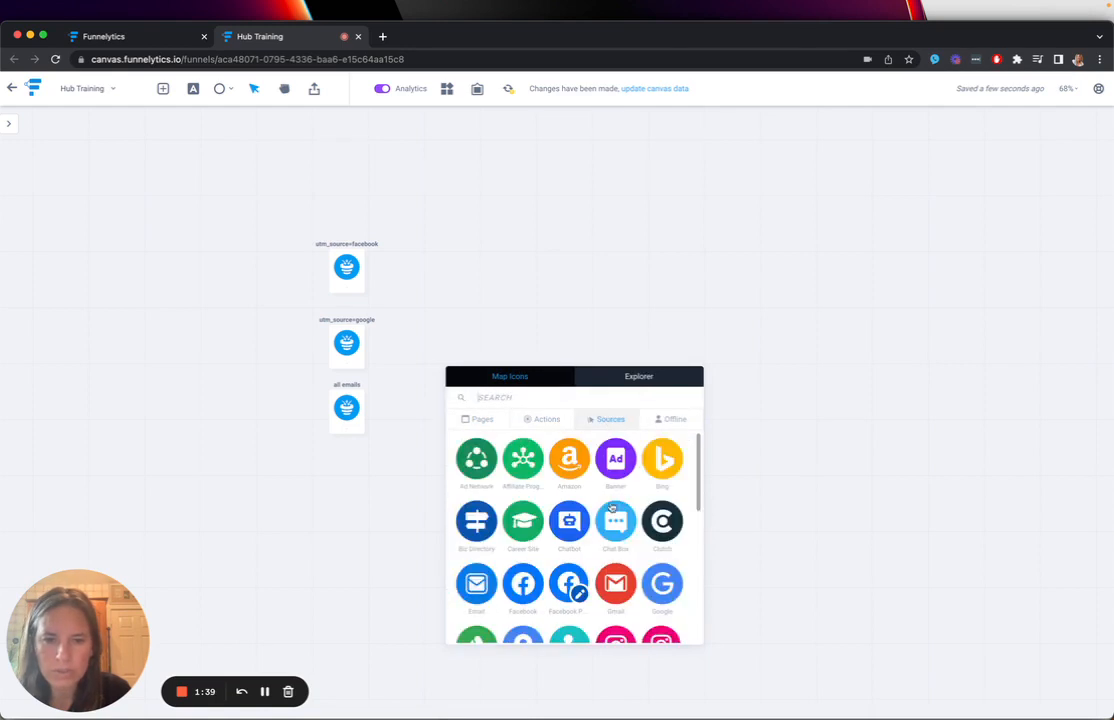
left_click(663, 582)
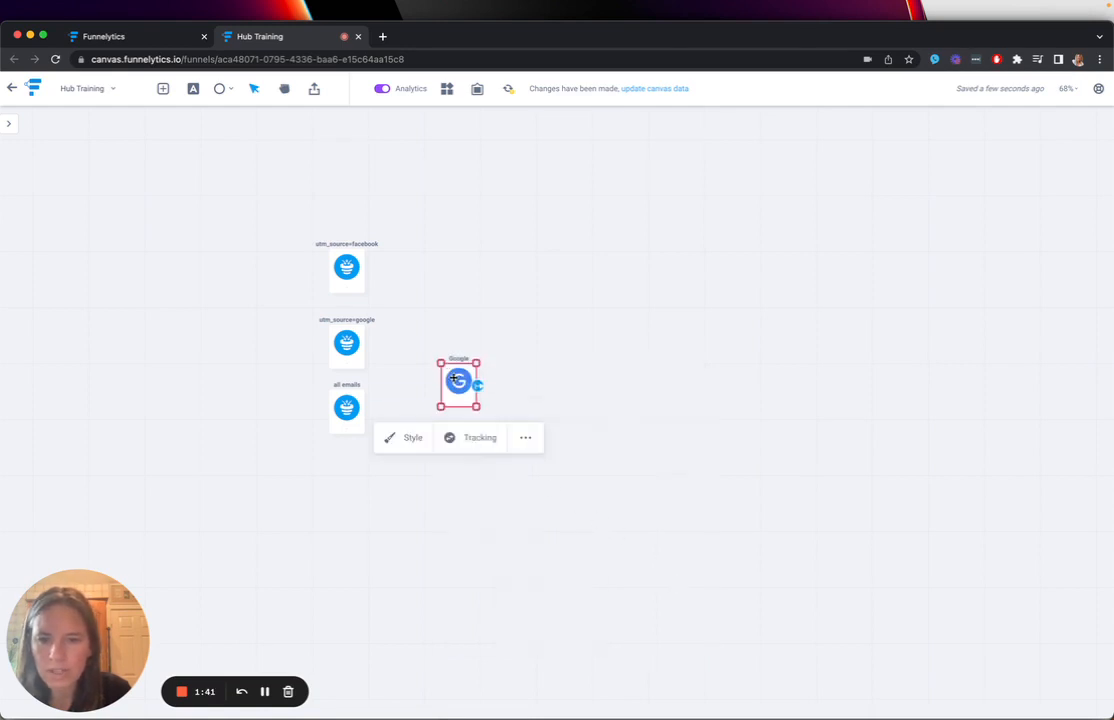
left_click(472, 444)
left_click(466, 530)
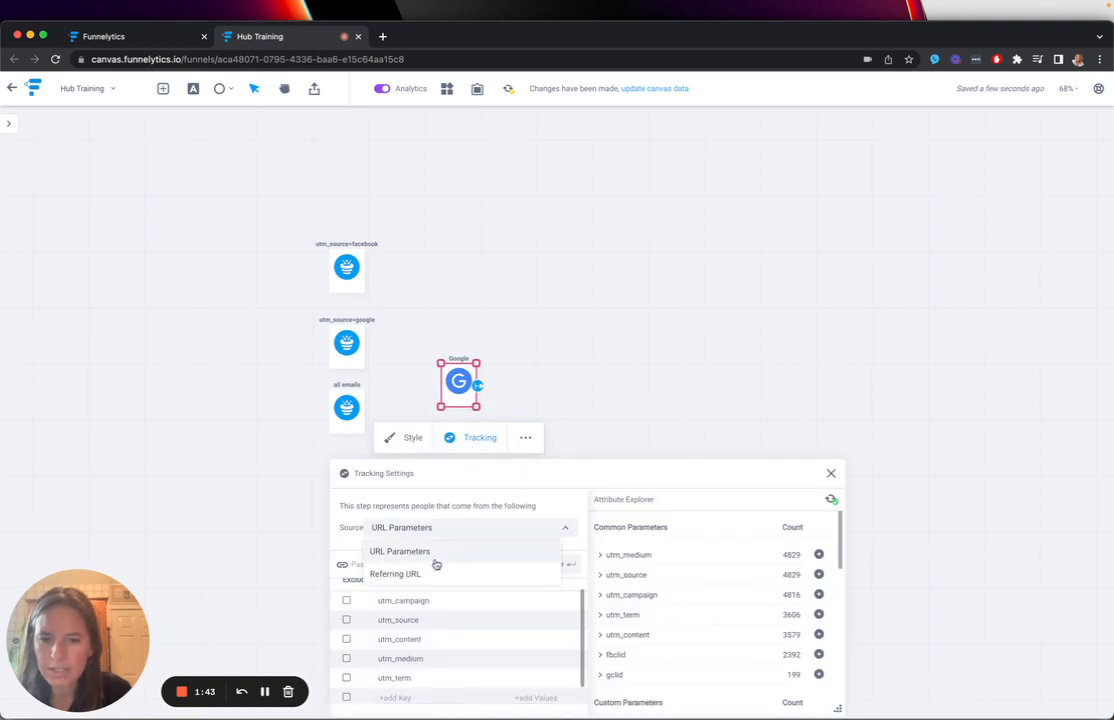
left_click(434, 569)
type("w")
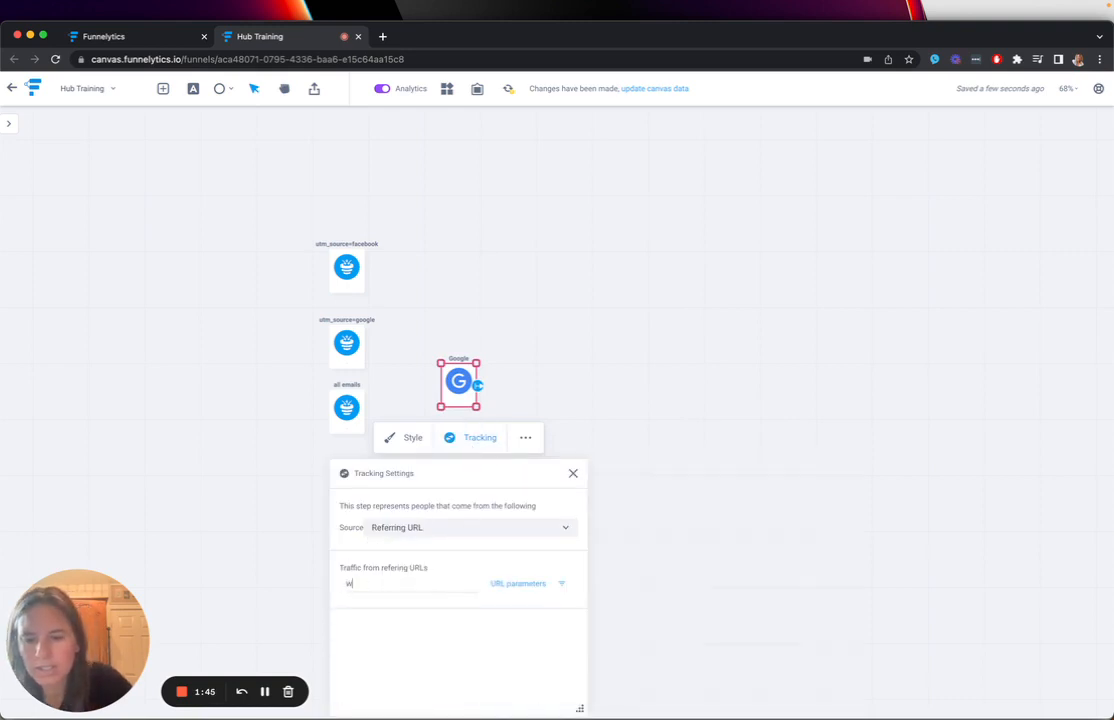
type("ww.gogo")
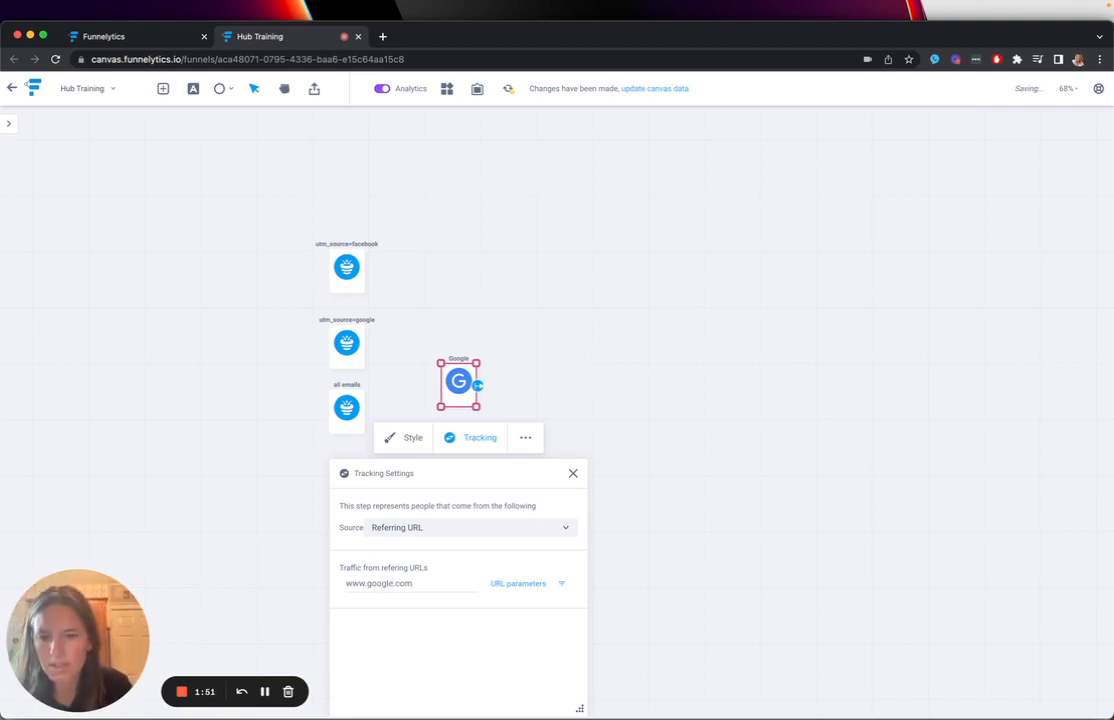
left_click(542, 375)
left_click_drag(458, 381, 341, 491)
Change the icon of the utm_source=facebook source to the Facebook icon.
left_click(357, 261)
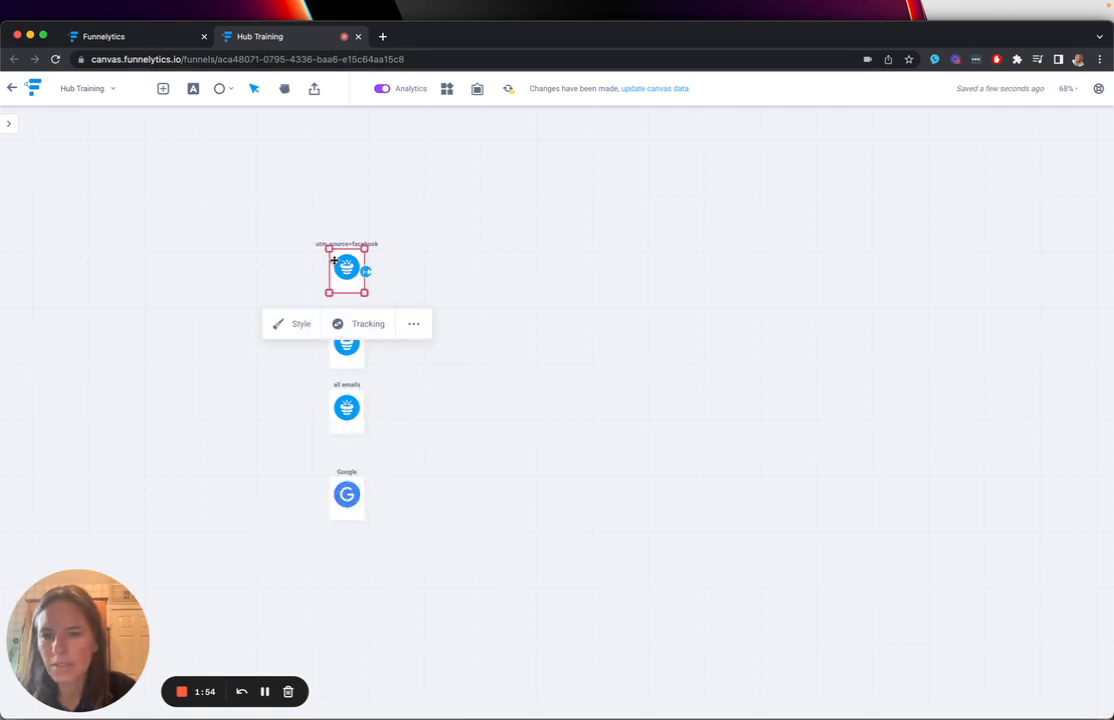
left_click(285, 323)
scroll(267, 528, "down", 2)
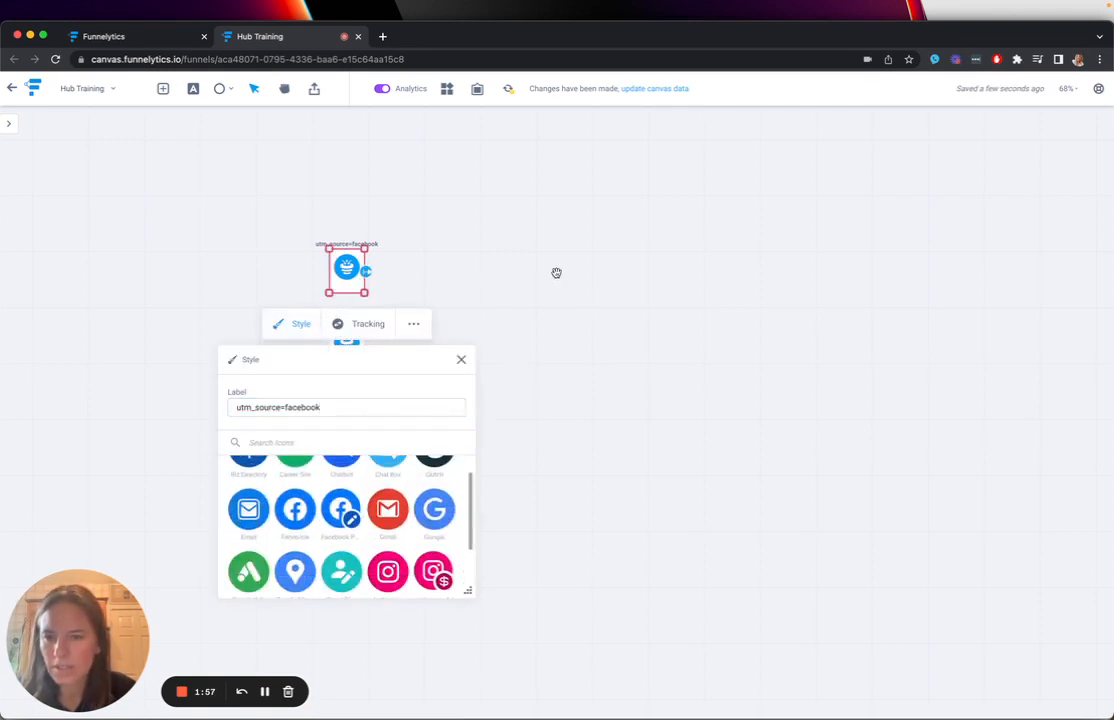
left_click(557, 273)
left_click(346, 268)
left_click(360, 323)
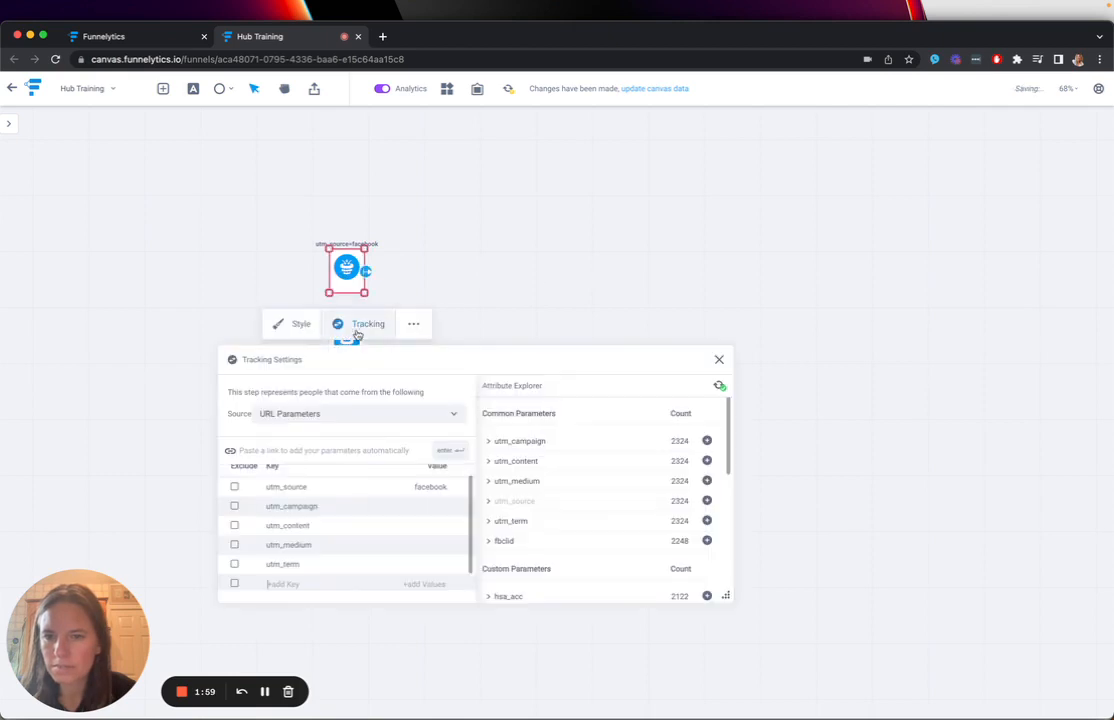
left_click(298, 324)
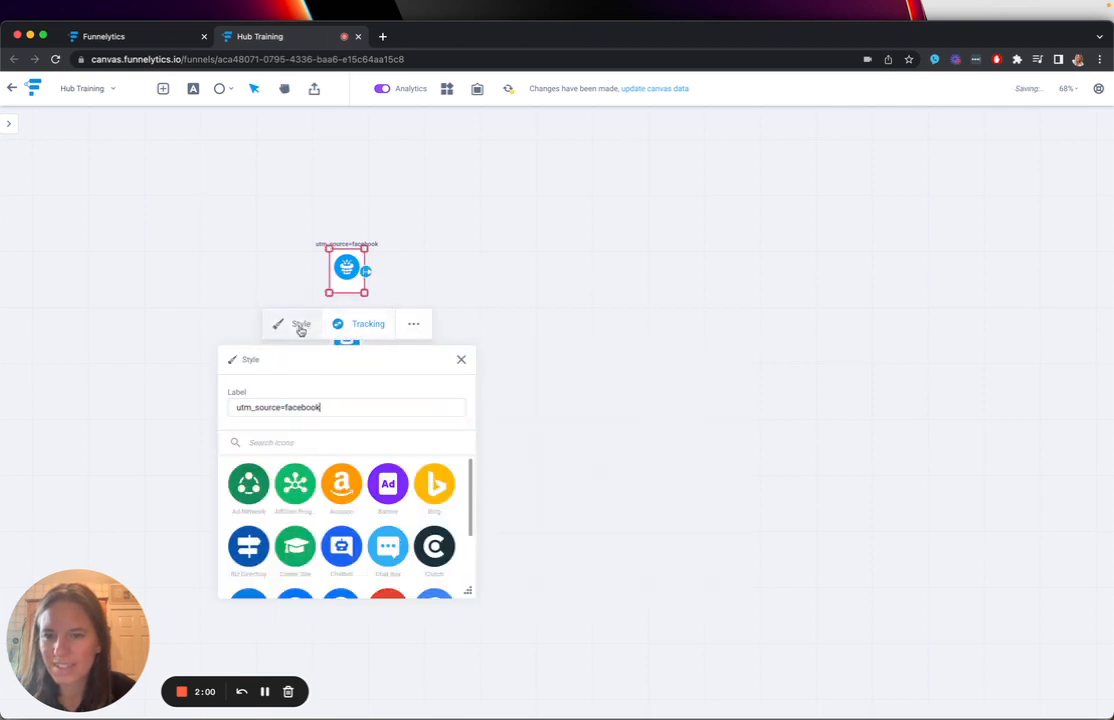
scroll(288, 590, "down", 2)
left_click(294, 585)
left_click(515, 318)
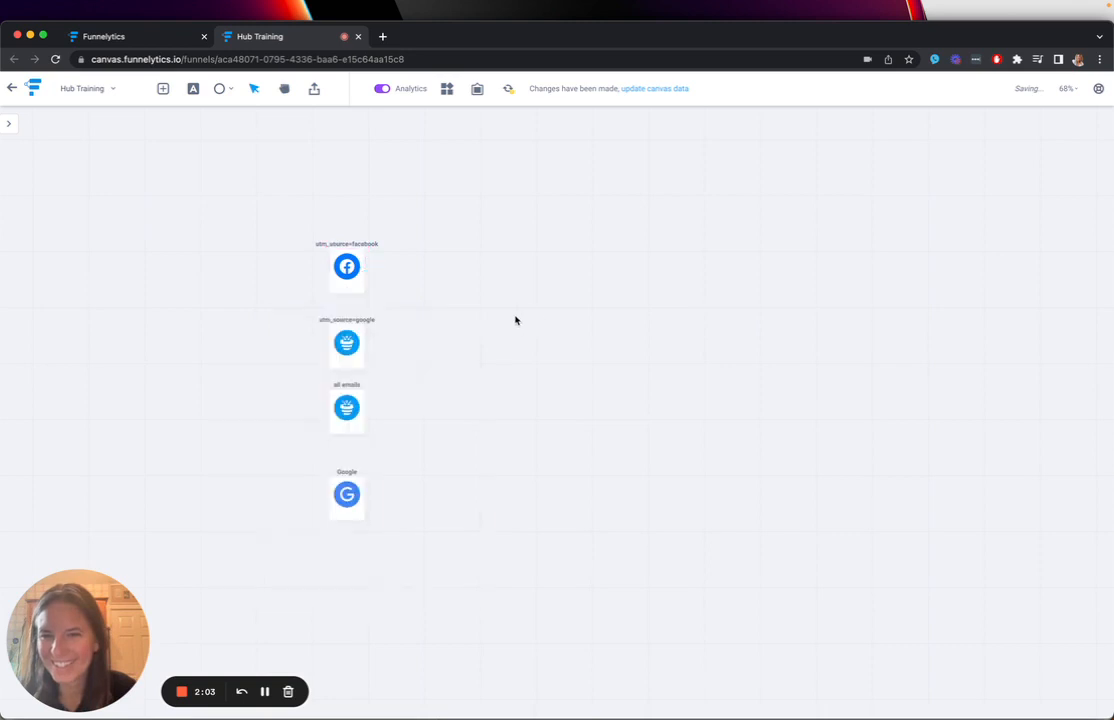
Inspect the utm_medium values in the utm_source=google source's tracking data and give the source the green Google Ads icon.
left_click(346, 343)
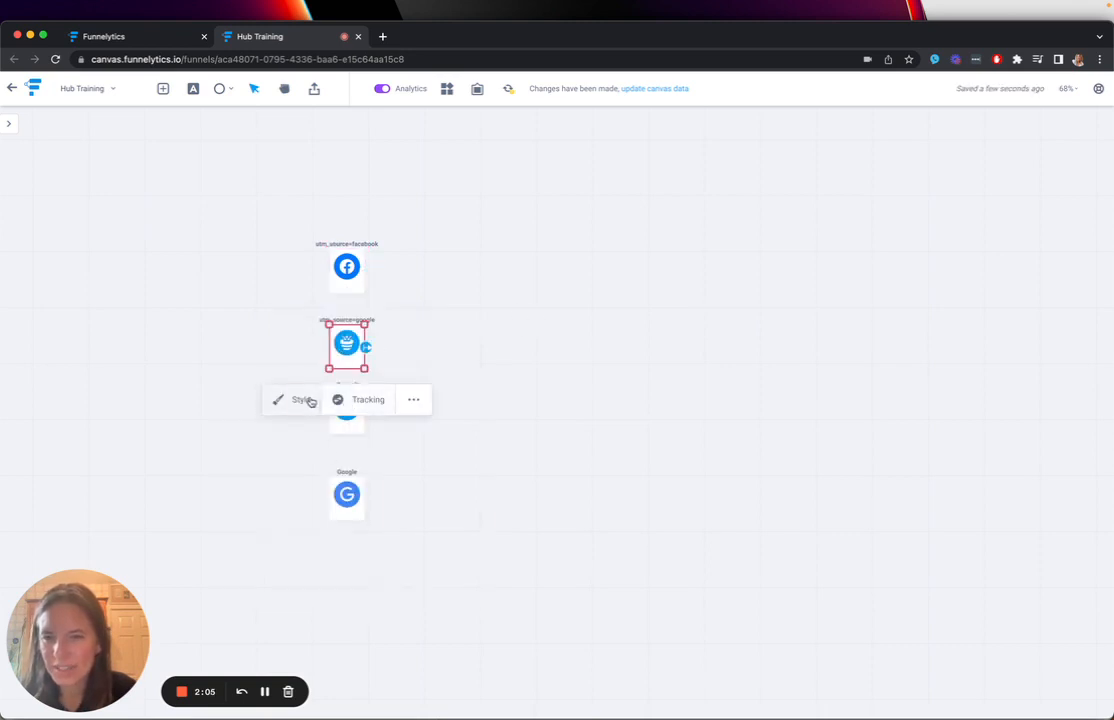
left_click(358, 399)
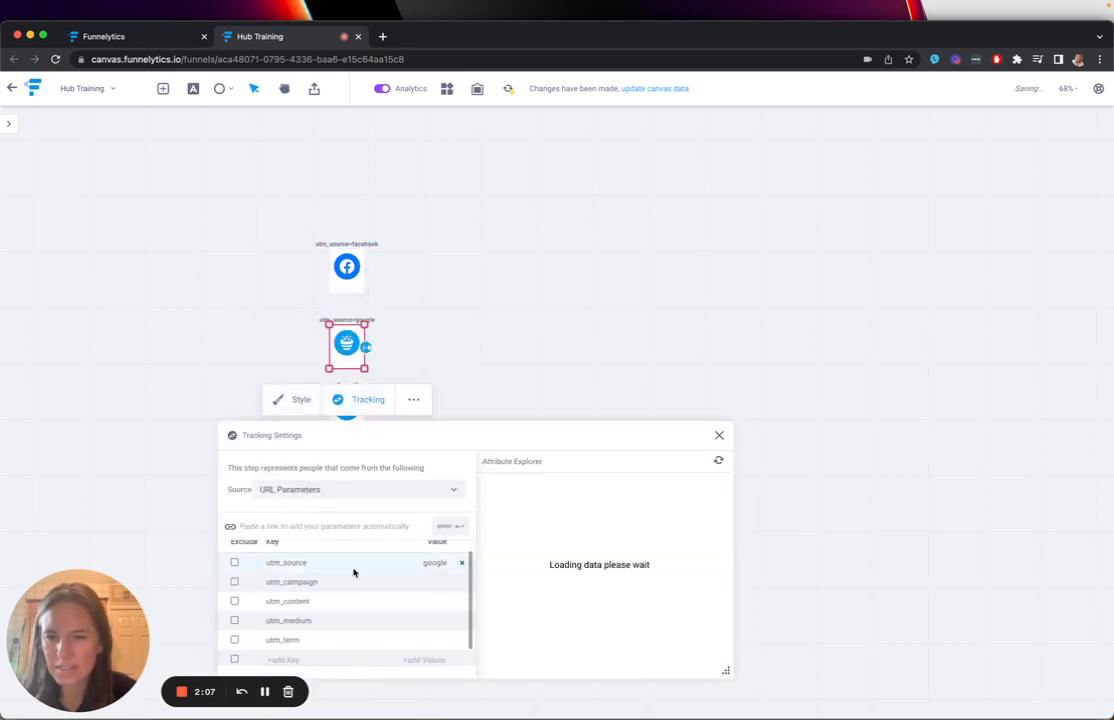
left_click(721, 462)
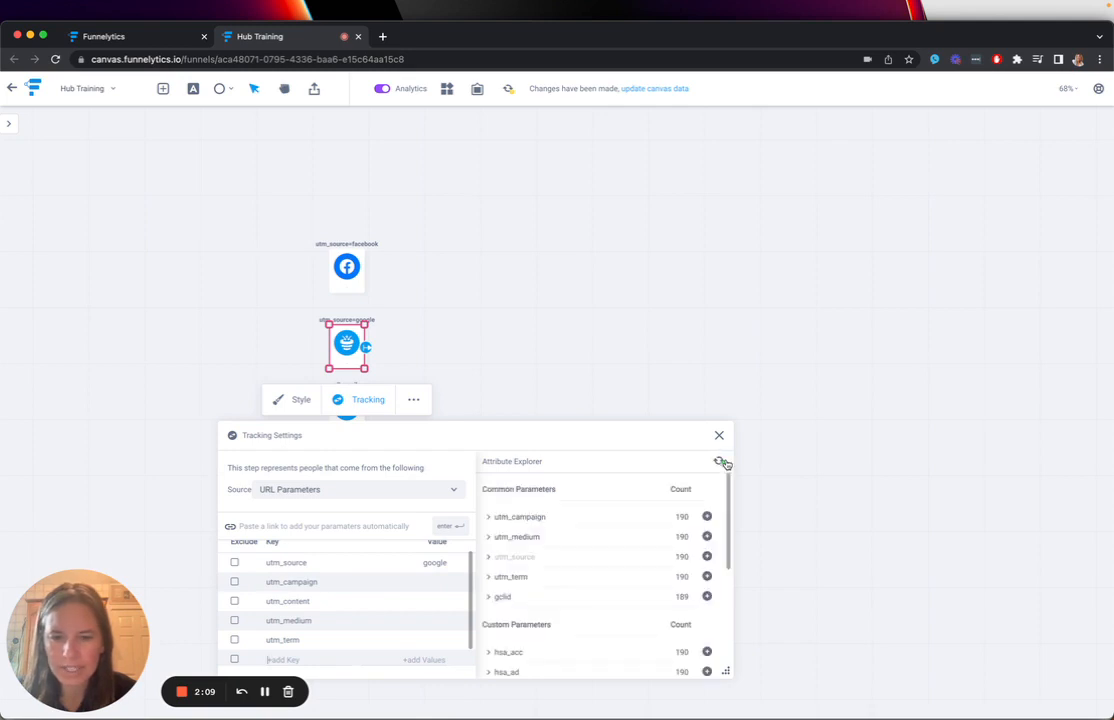
left_click(488, 537)
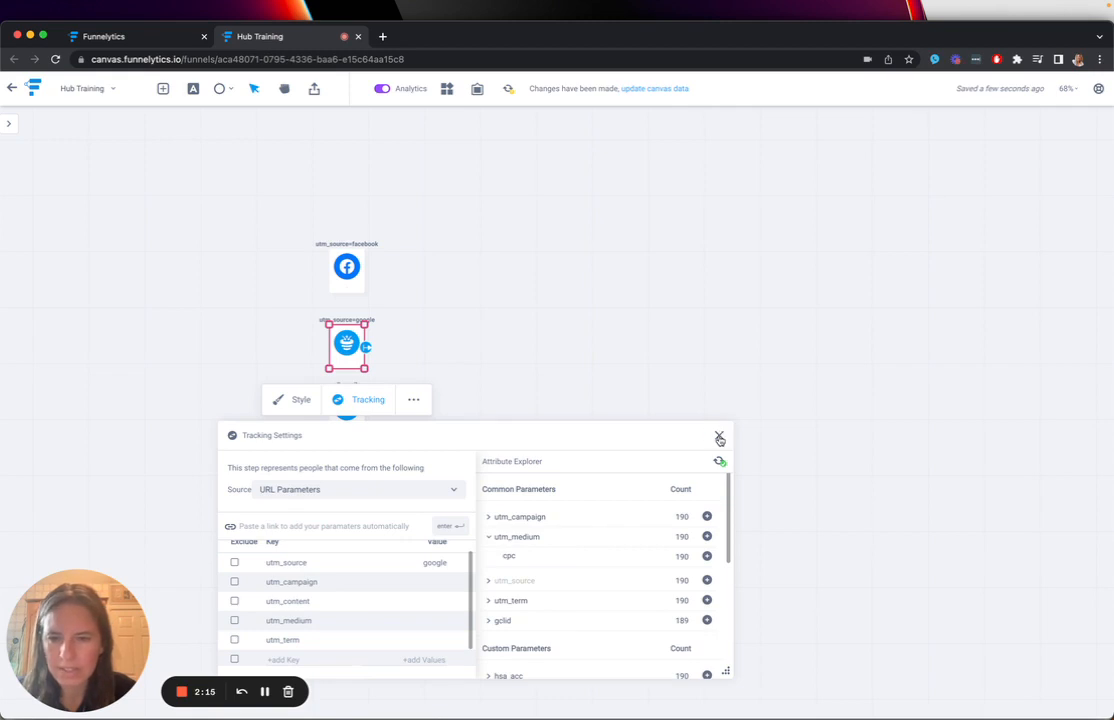
left_click(719, 439)
left_click(296, 400)
scroll(267, 598, "down", 2)
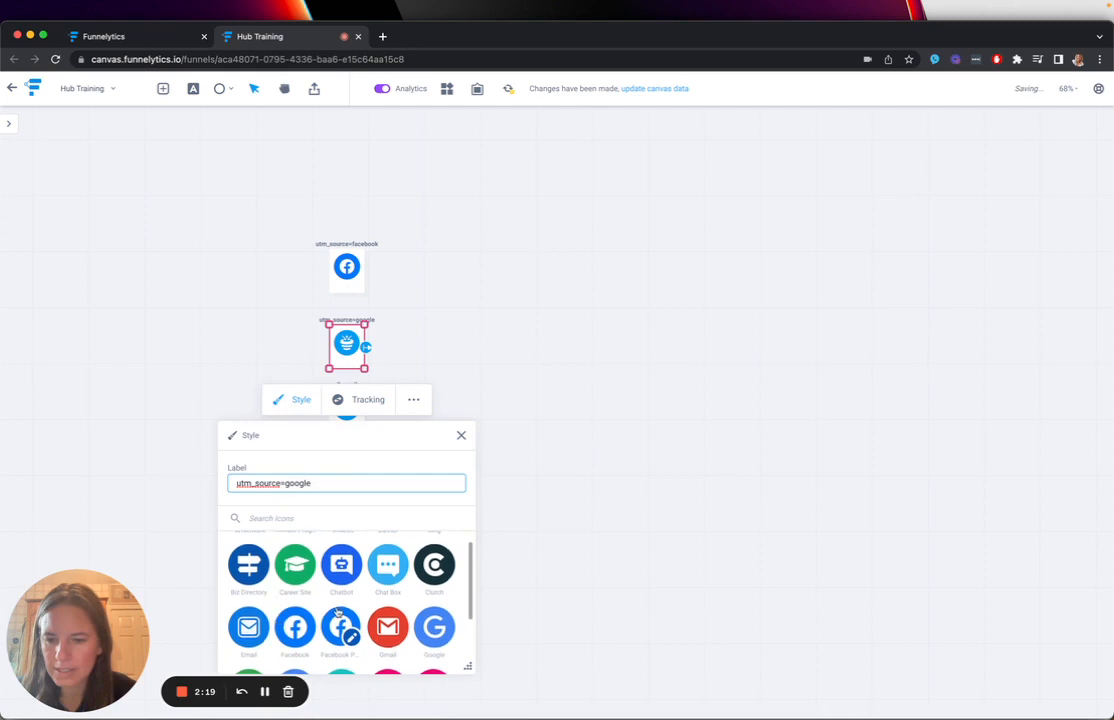
scroll(345, 630, "down", 5)
scroll(278, 601, "up", 3)
left_click(250, 592)
left_click(648, 382)
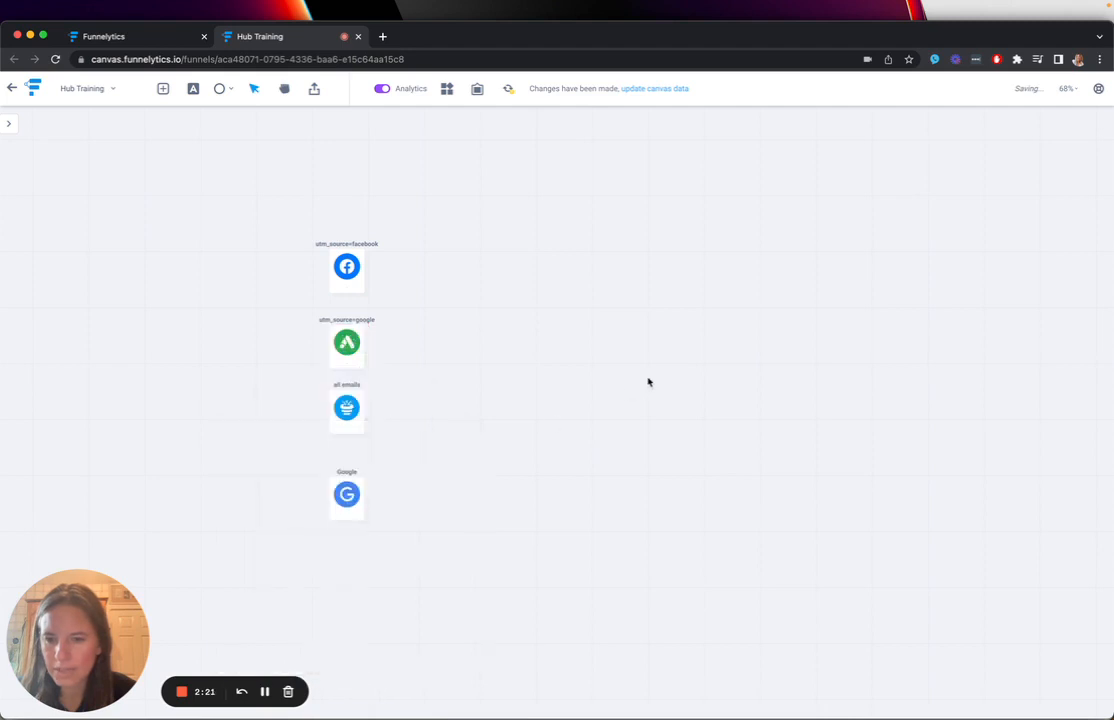
Change the icon of the all emails source to the Email icon.
left_click(345, 410)
left_click(312, 467)
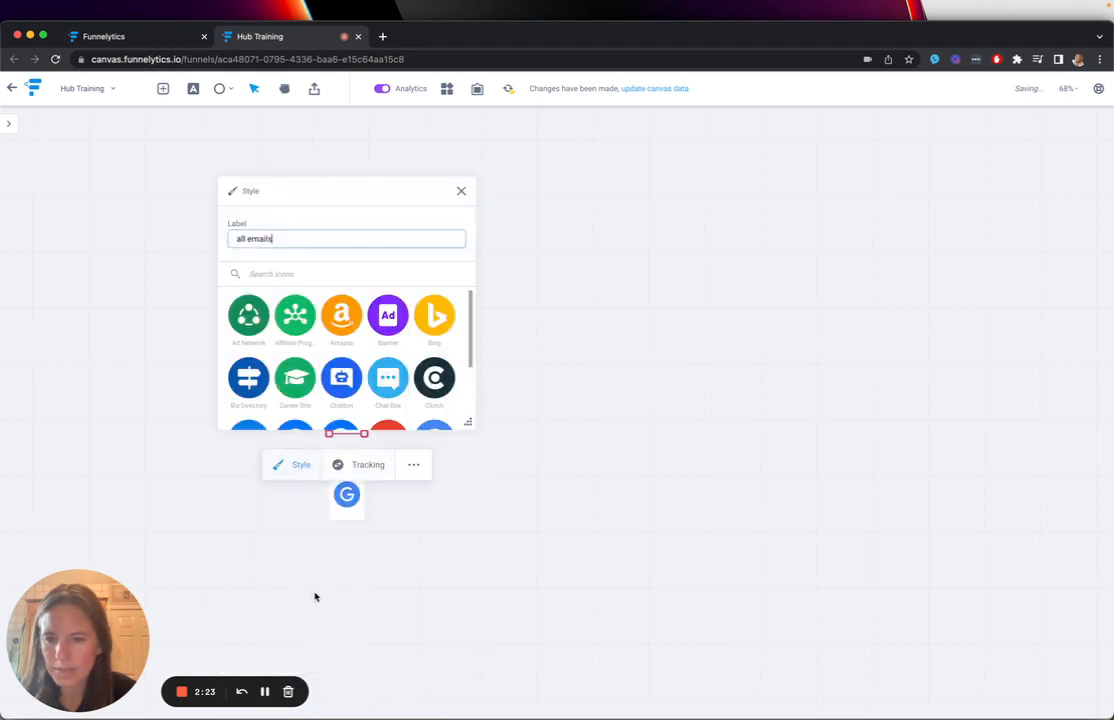
left_click(319, 384)
left_click(345, 402)
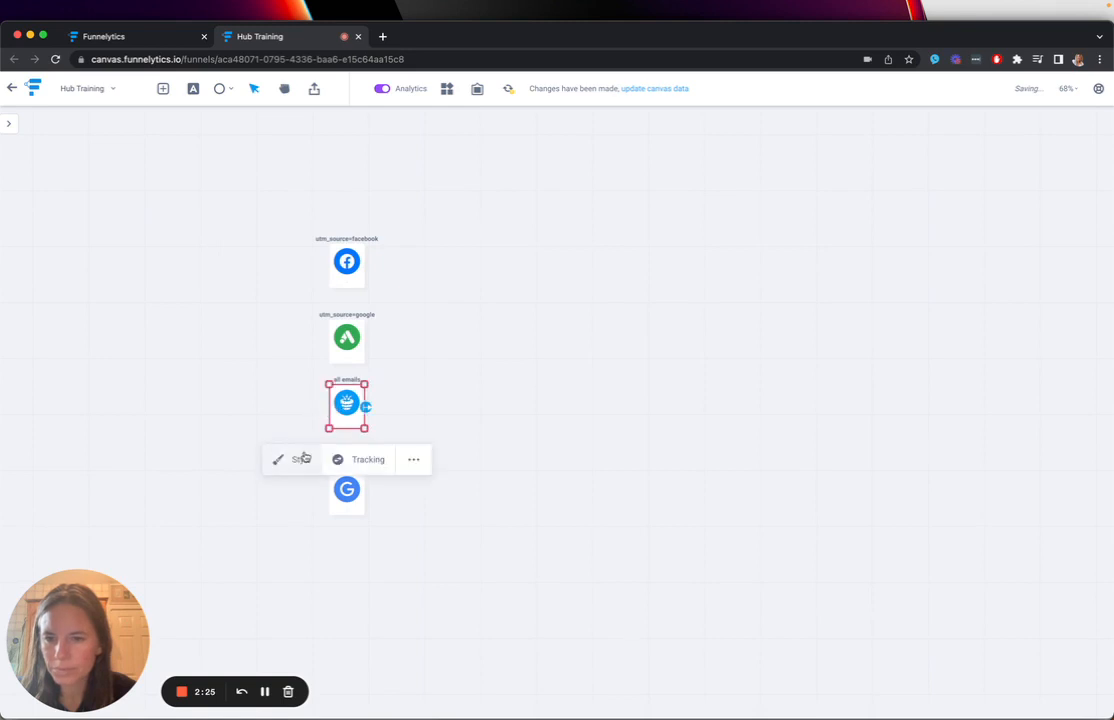
left_click(302, 459)
scroll(250, 340, "down", 1)
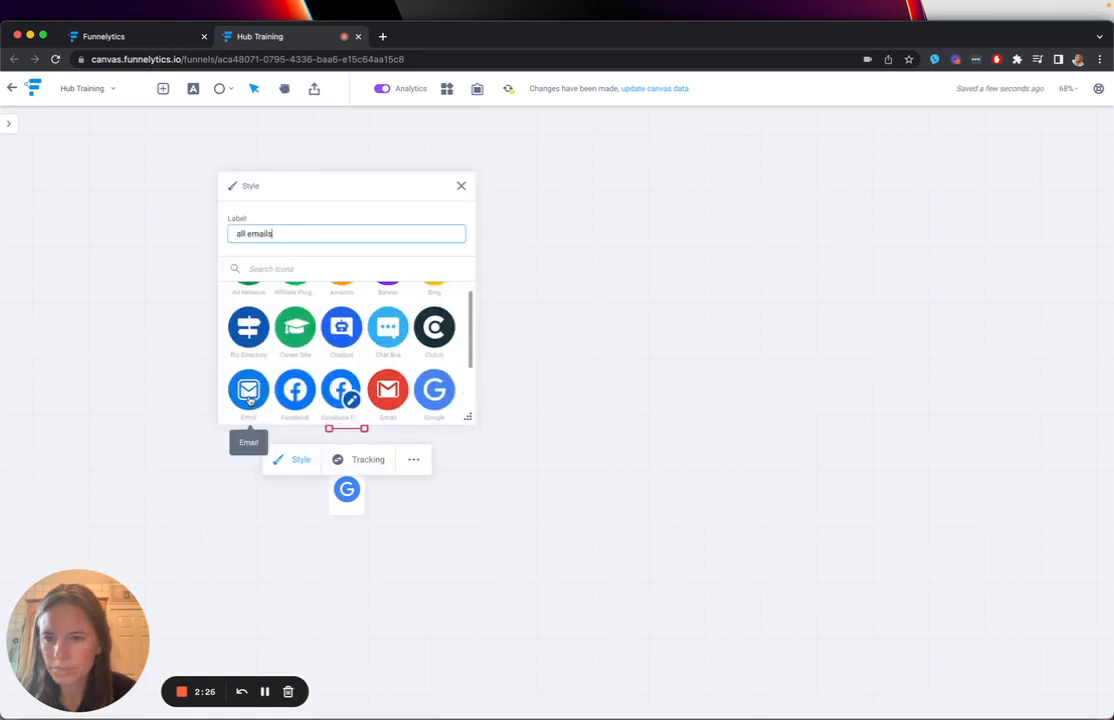
left_click(580, 406)
Spread the utm_source=facebook, utm_source=google and all emails sources evenly in a column above the Google source.
left_click_drag(347, 261, 347, 196)
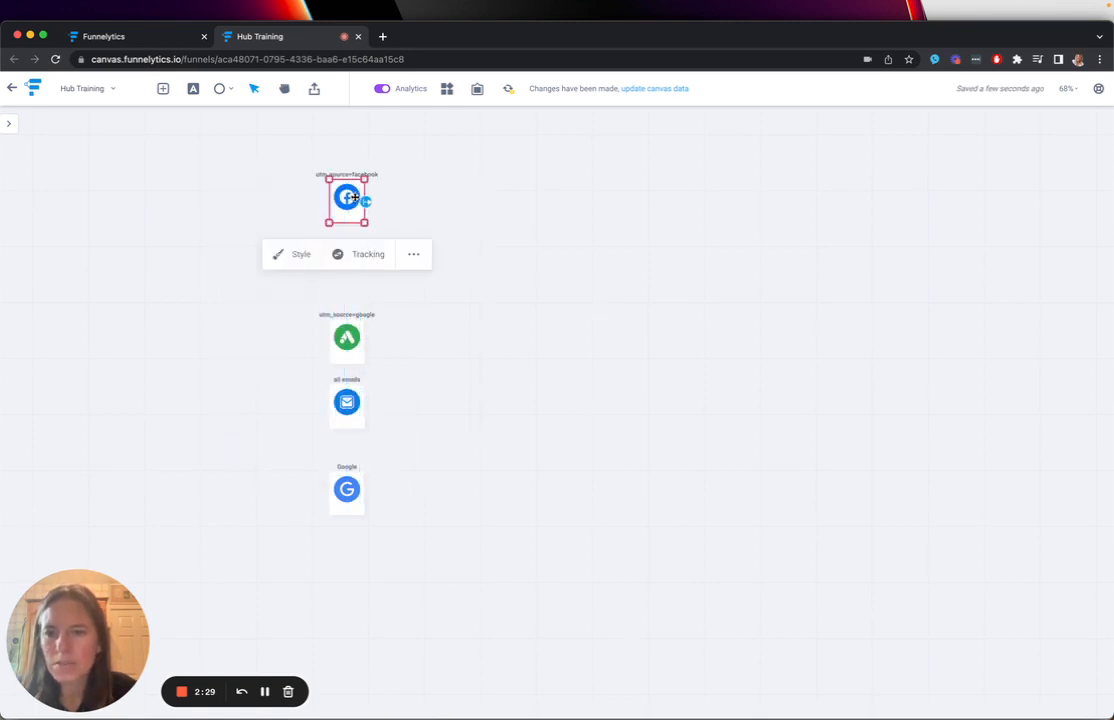
left_click_drag(347, 337, 347, 283)
left_click_drag(345, 402, 341, 392)
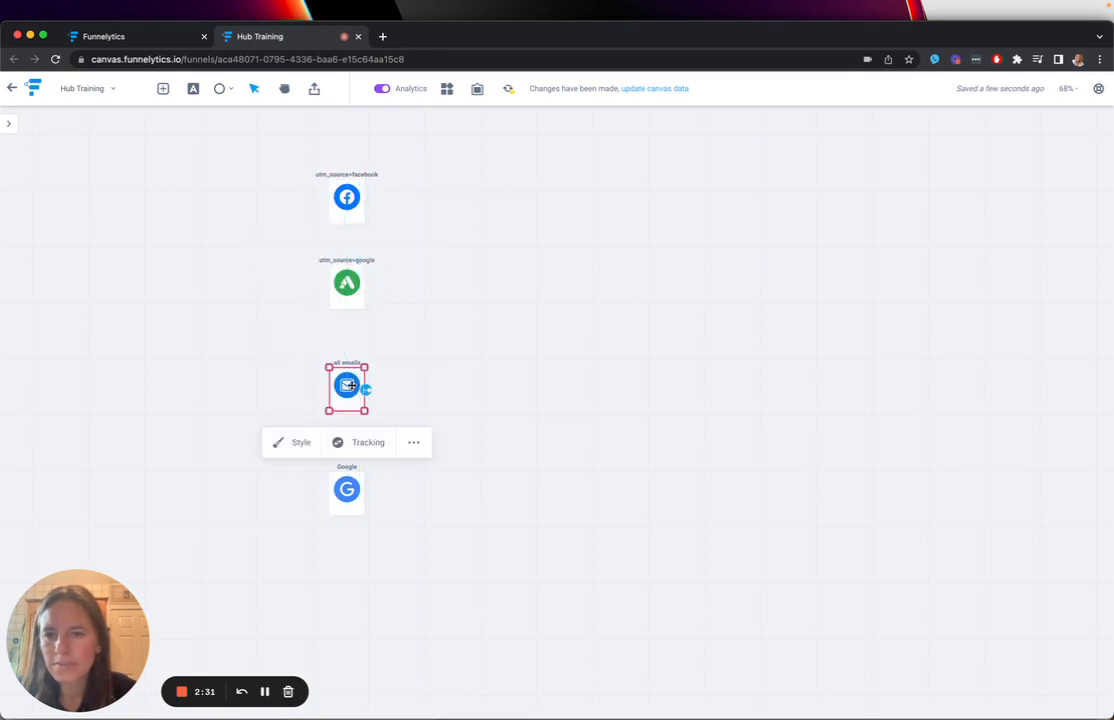
left_click(358, 247)
left_click_drag(346, 281, 346, 289)
left_click(367, 199)
left_click_drag(369, 199, 443, 199)
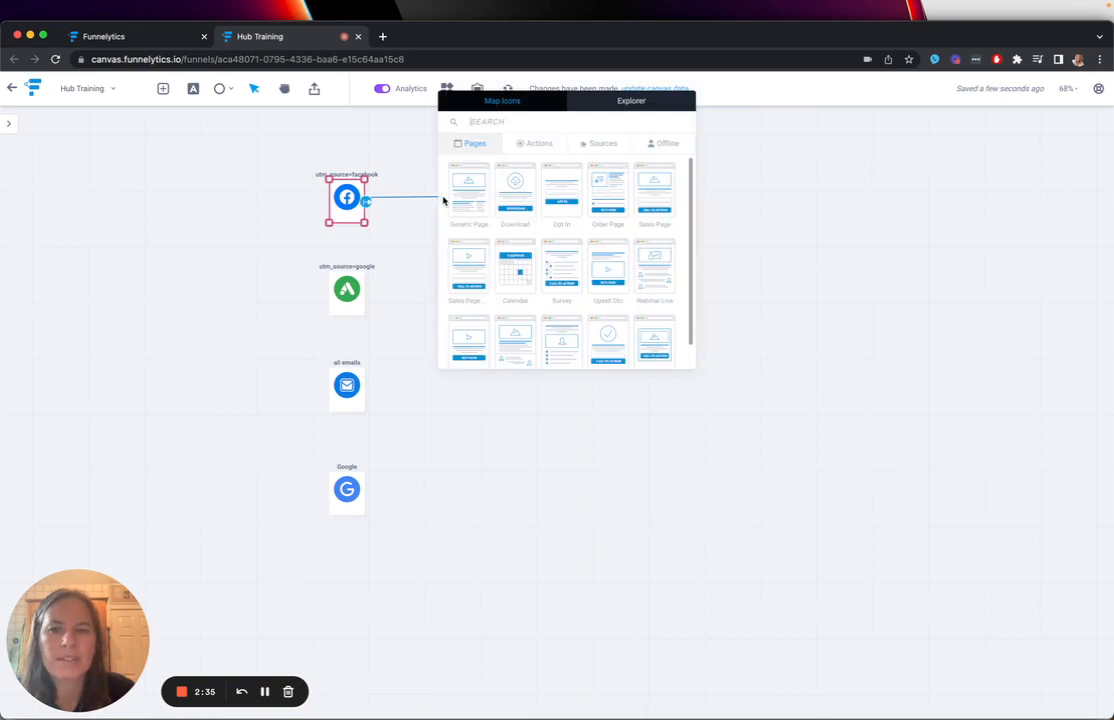
left_click(641, 106)
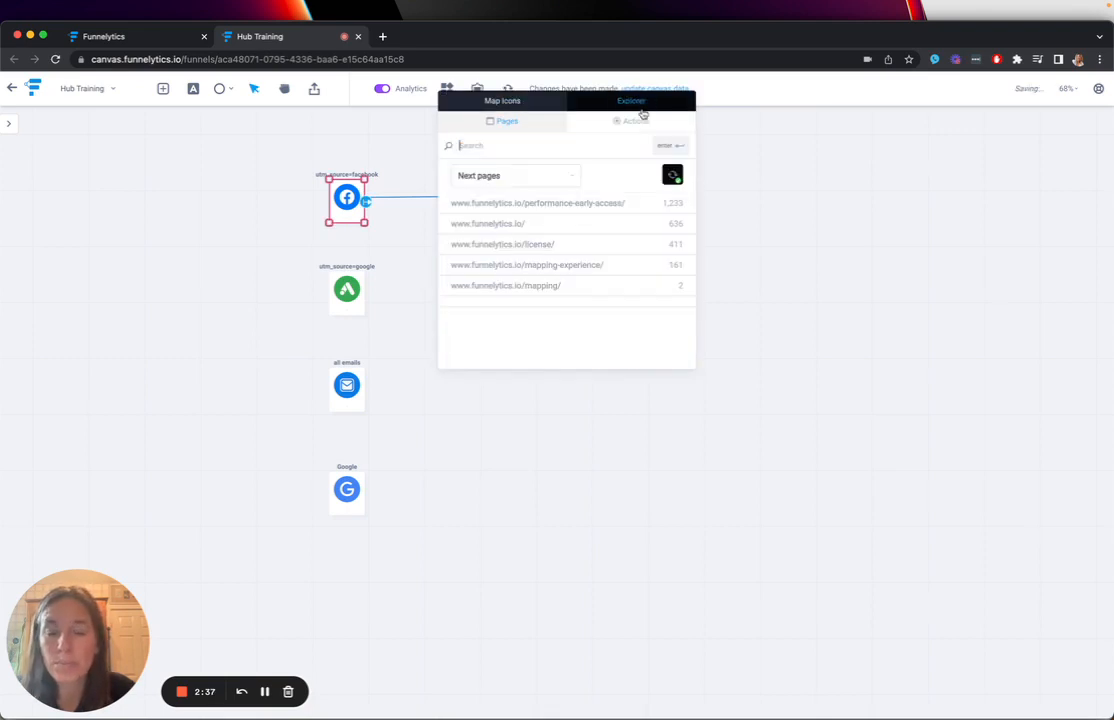
left_click(608, 206)
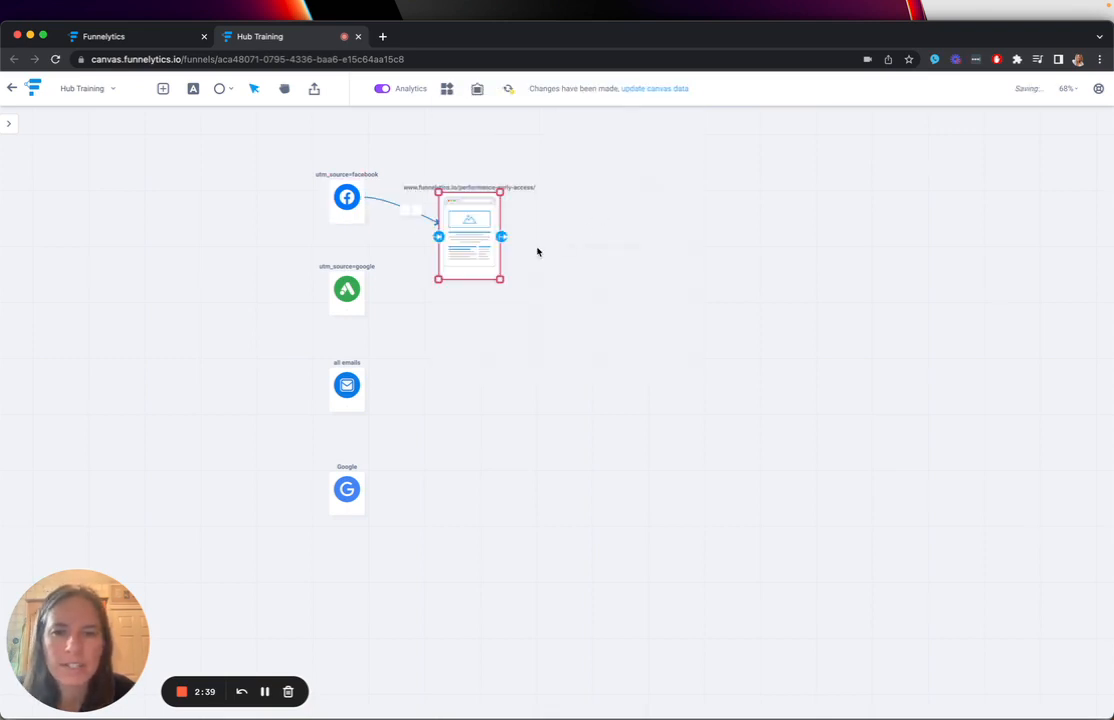
left_click_drag(476, 257, 520, 221)
left_click(443, 169)
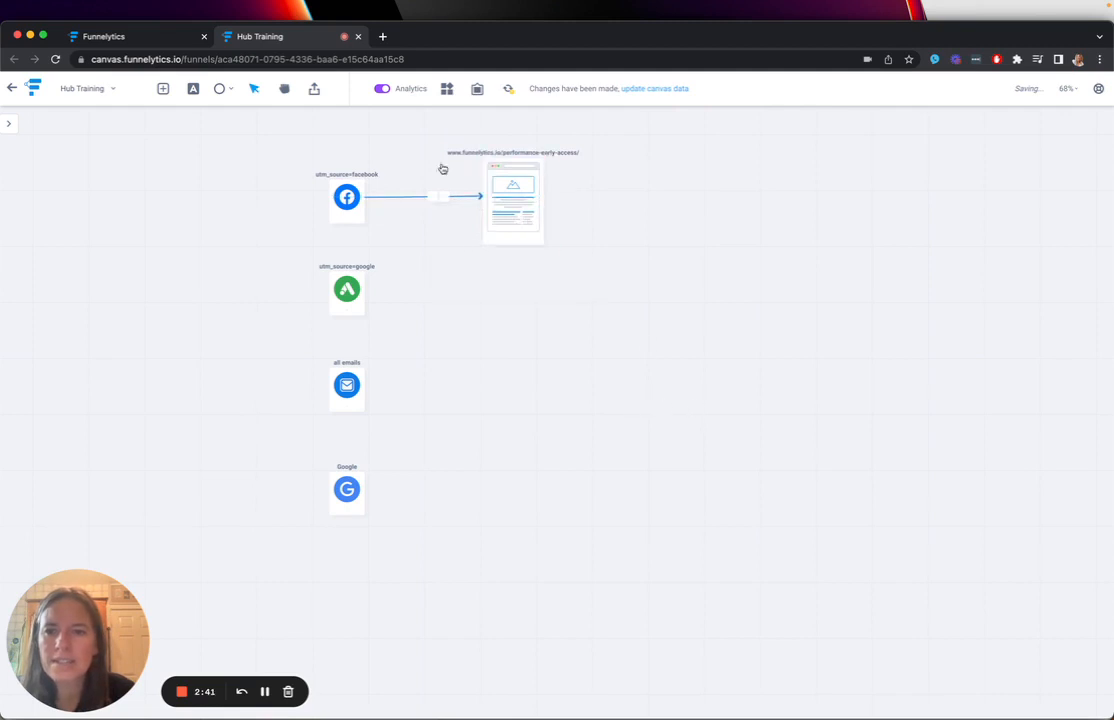
left_click(355, 205)
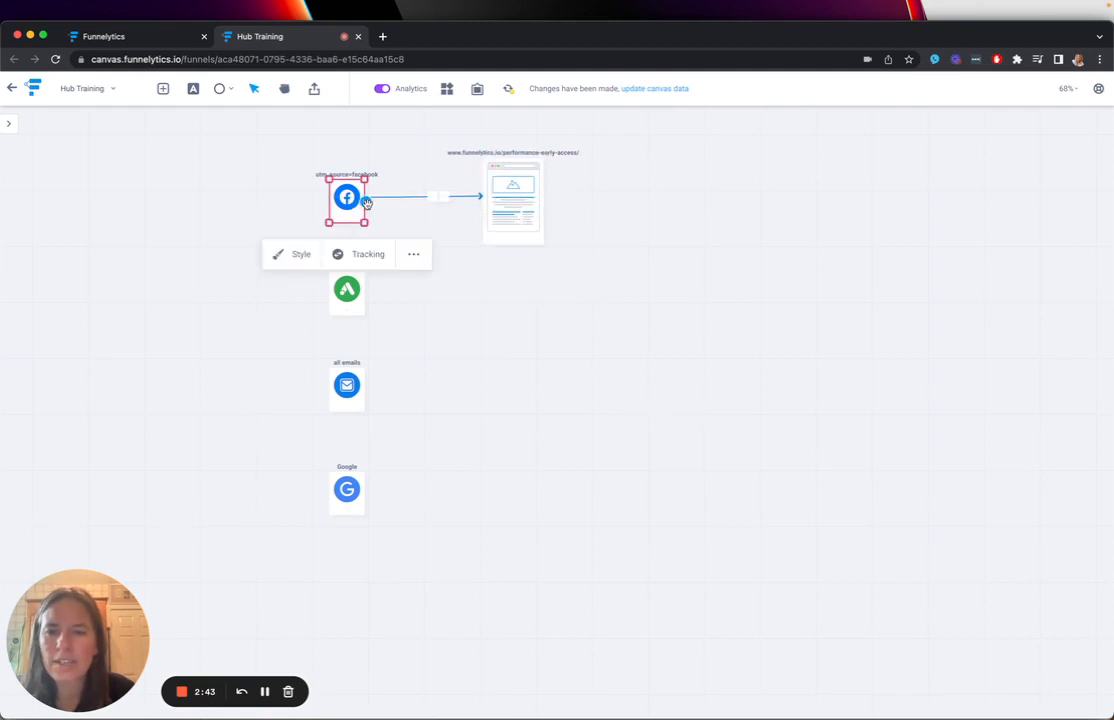
left_click(347, 291)
left_click_drag(368, 295, 449, 303)
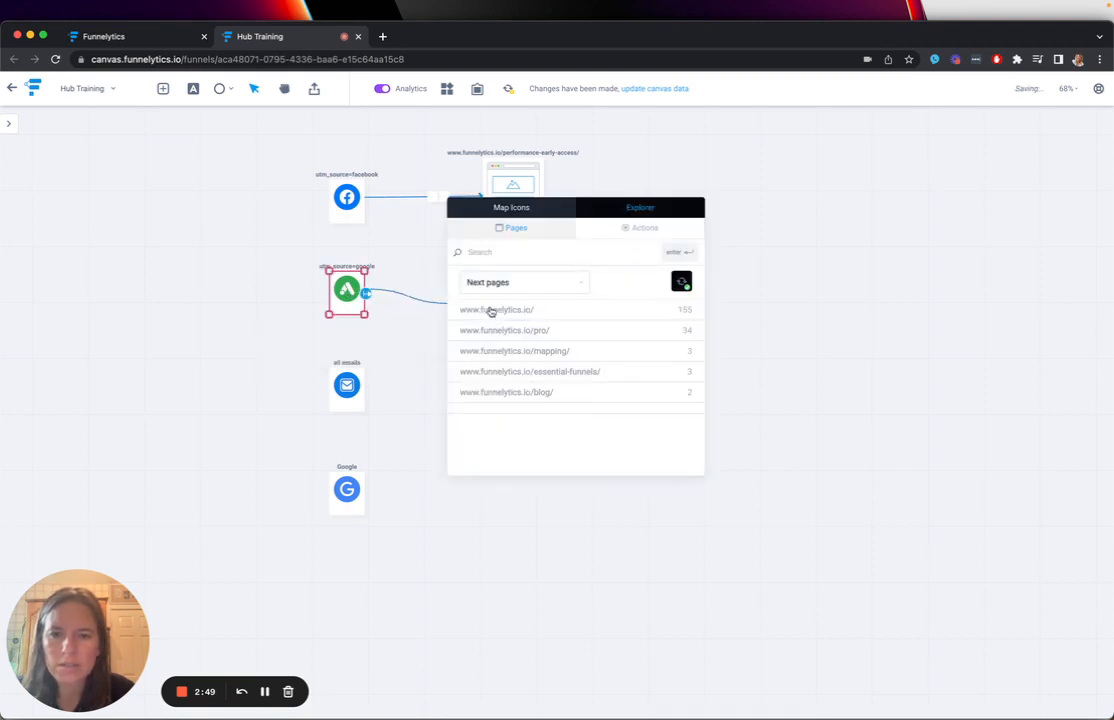
left_click_drag(491, 312, 505, 340)
left_click(350, 380)
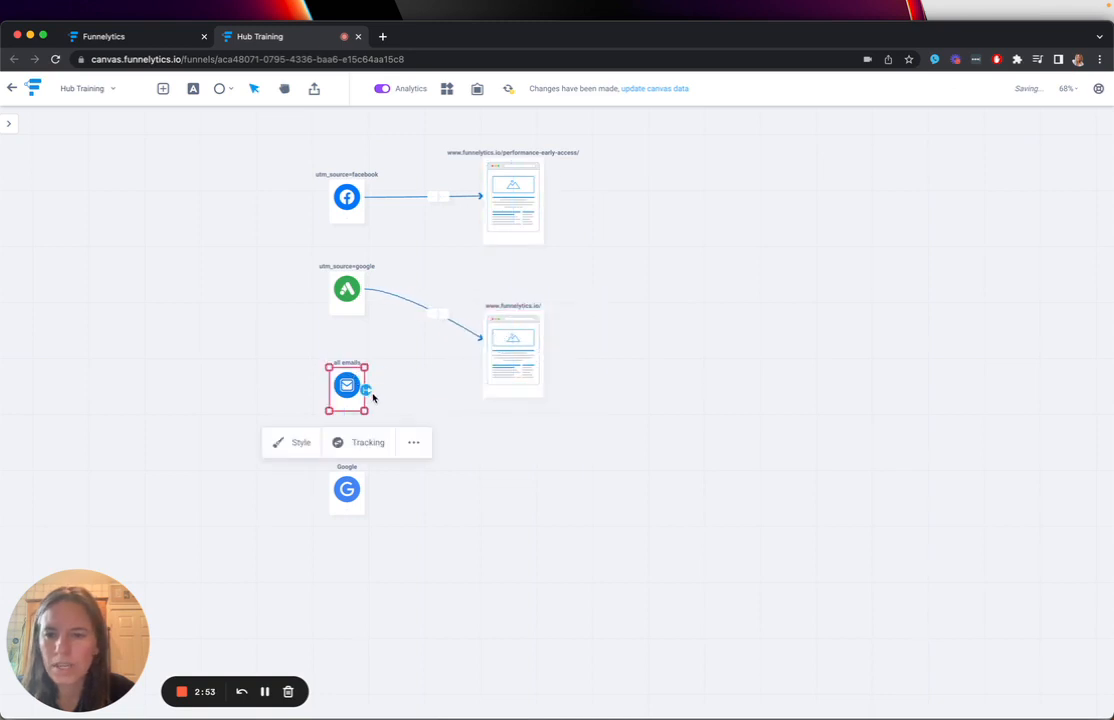
left_click_drag(370, 392, 498, 425)
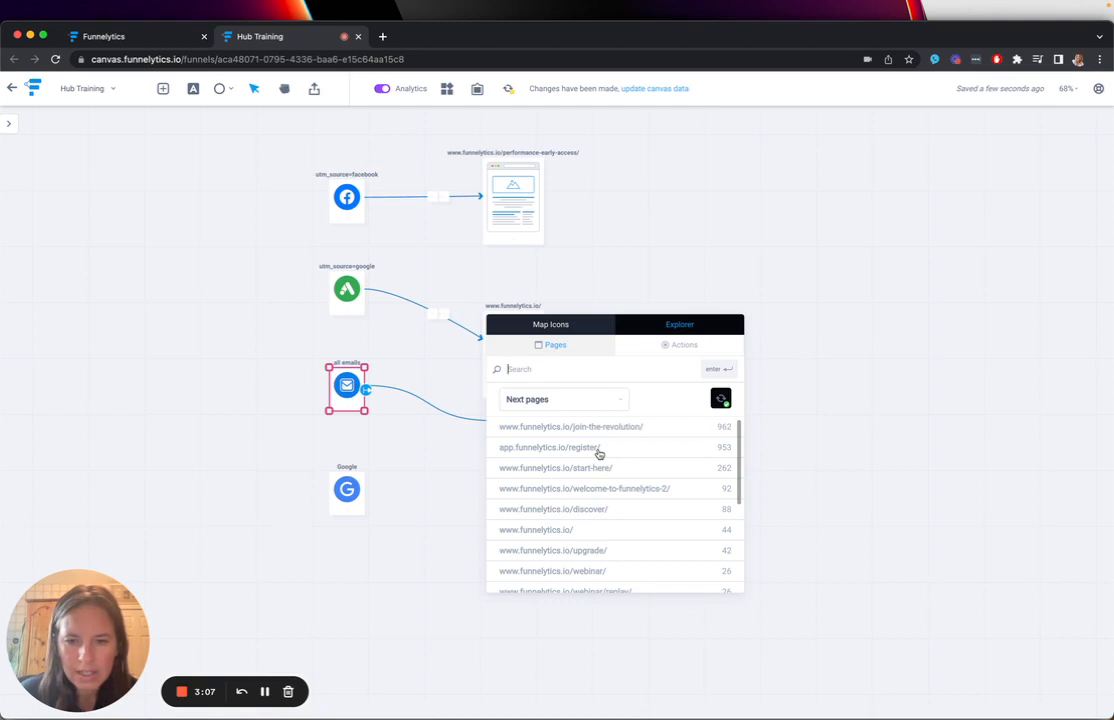
left_click(599, 452)
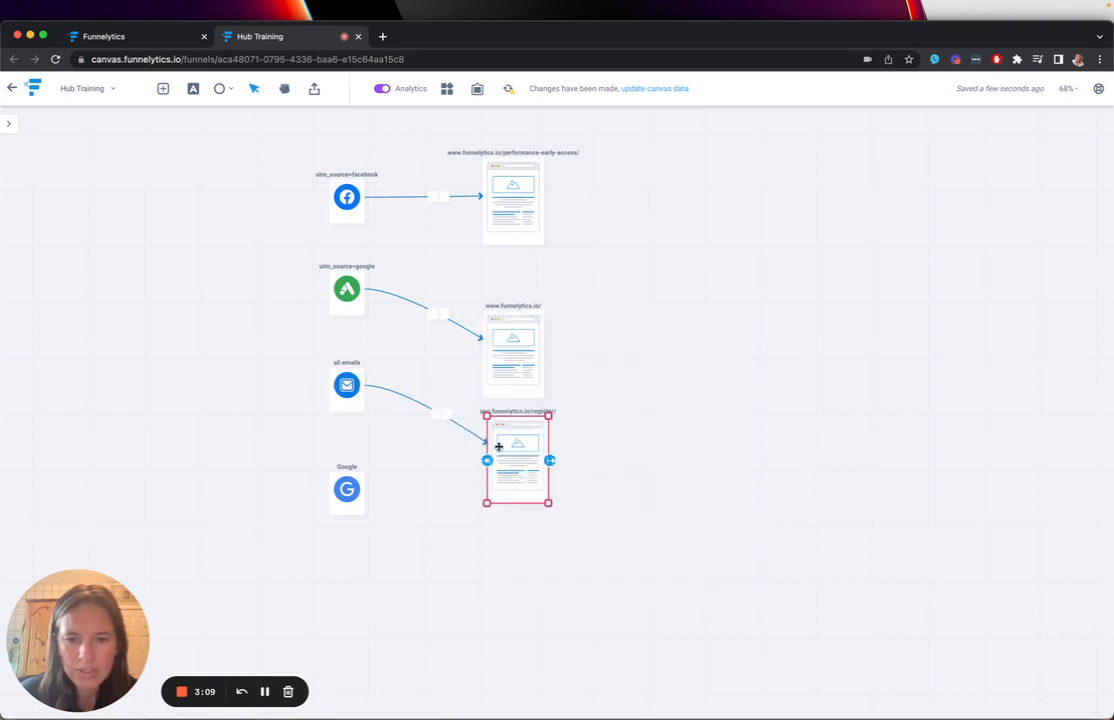
left_click_drag(525, 354, 530, 311)
left_click_drag(522, 465, 521, 446)
Examine the next pages reached from the Google source without adding any.
left_click(358, 494)
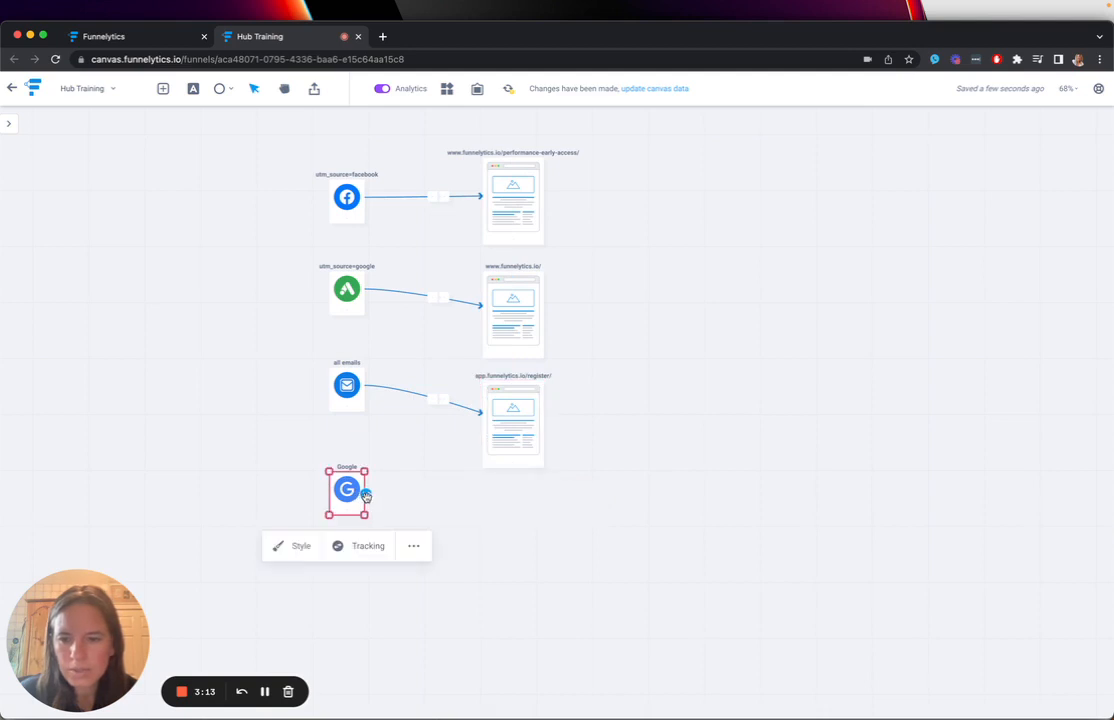
left_click_drag(366, 496, 434, 516)
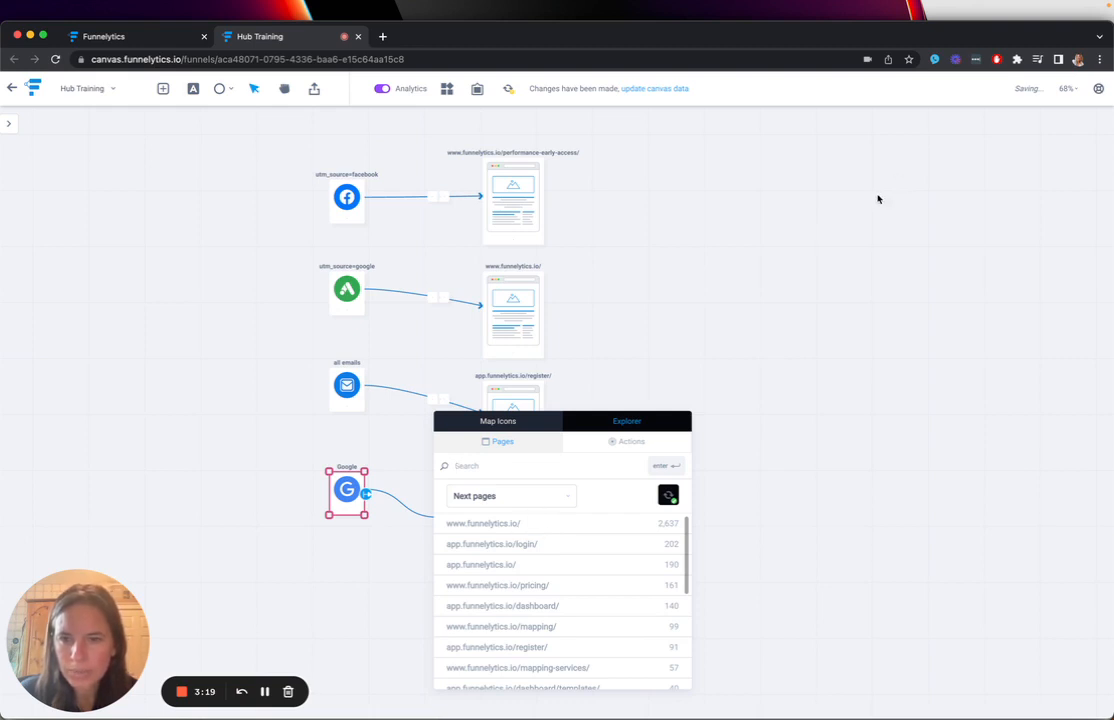
key("Escape")
left_click_drag(347, 393, 348, 585)
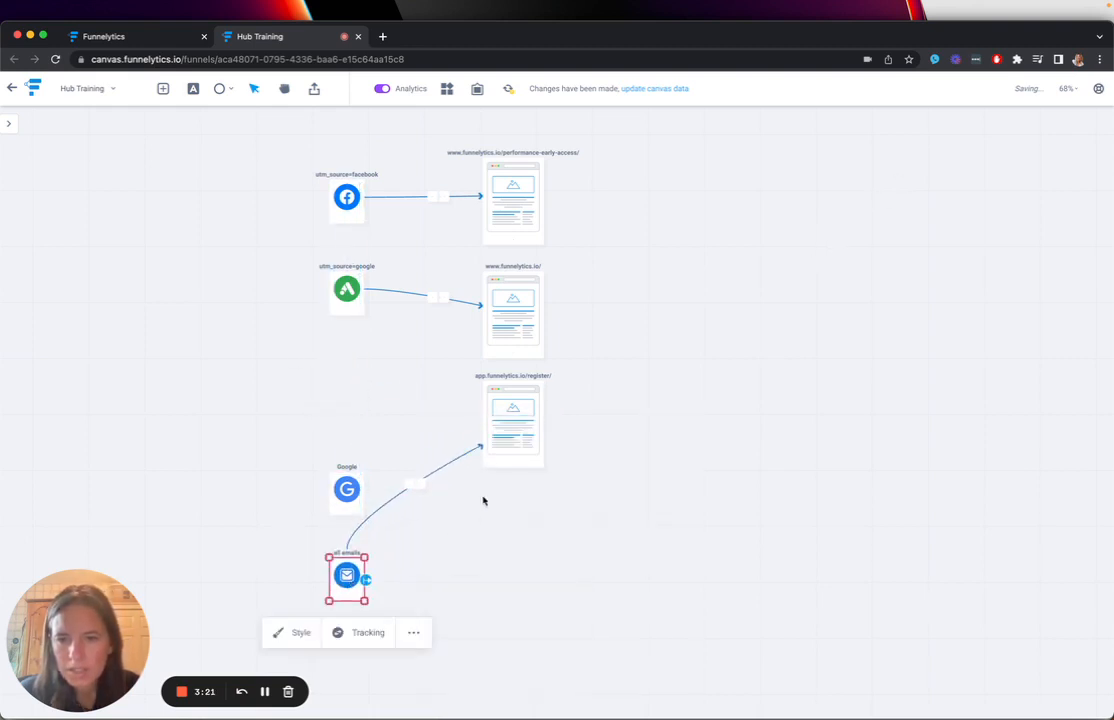
left_click_drag(530, 456, 529, 588)
left_click(346, 489)
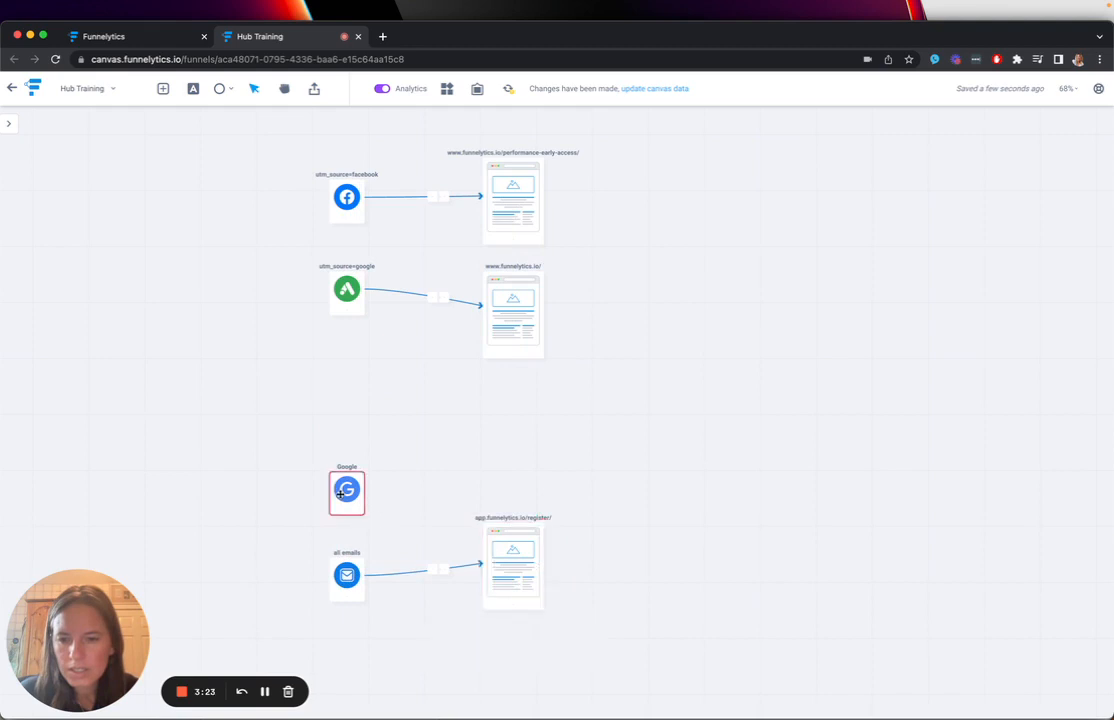
left_click_drag(369, 490, 490, 312)
Move the Google source up beneath utm_source=google and shift the all emails source together with its register page up below it.
left_click_drag(339, 477, 339, 361)
left_click(346, 575)
left_click(531, 580, "shift")
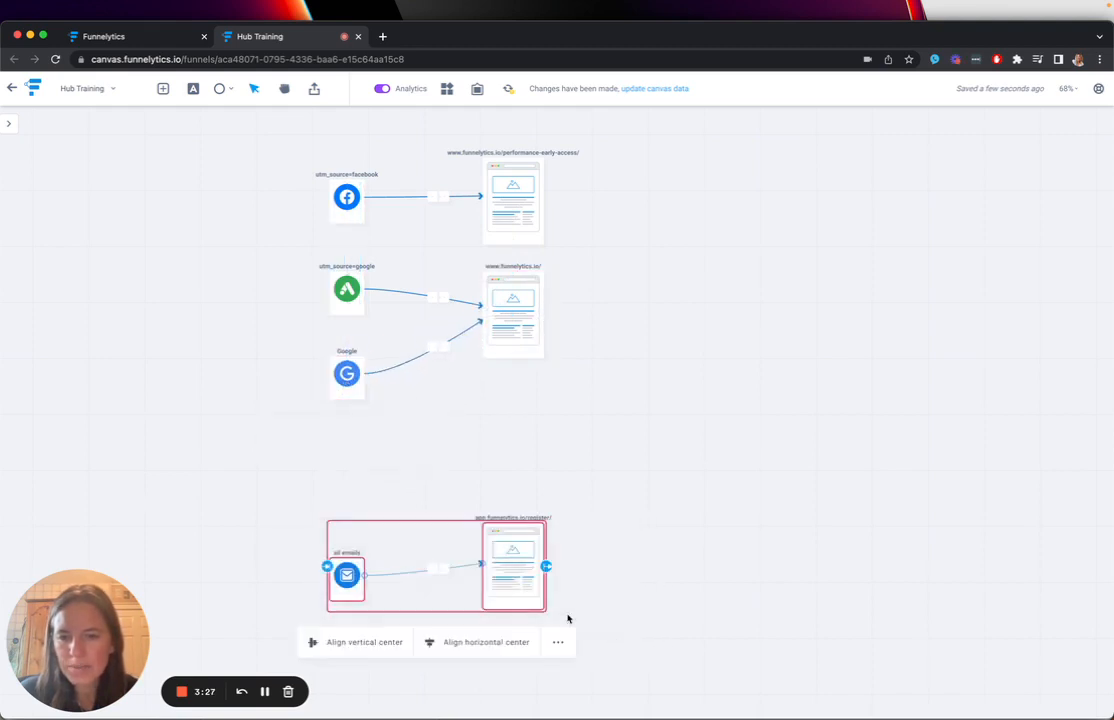
left_click_drag(533, 582, 506, 508)
left_click(655, 510)
left_click(687, 509)
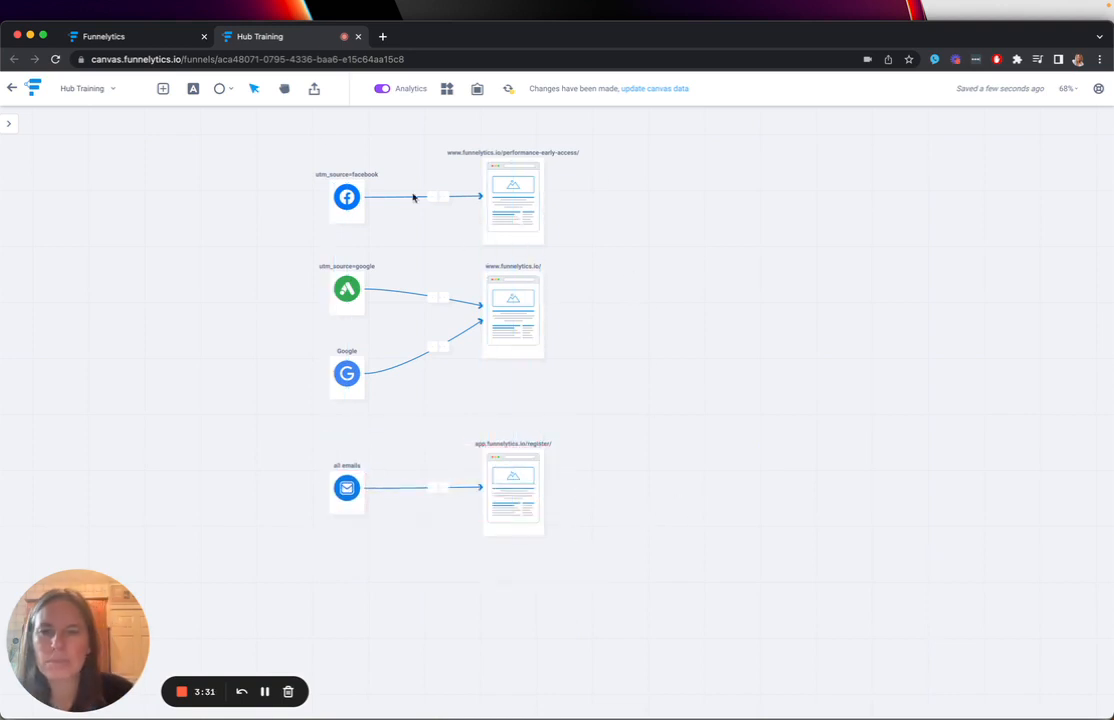
Update the canvas data for the connected traffic sources and pages.
left_click(508, 88)
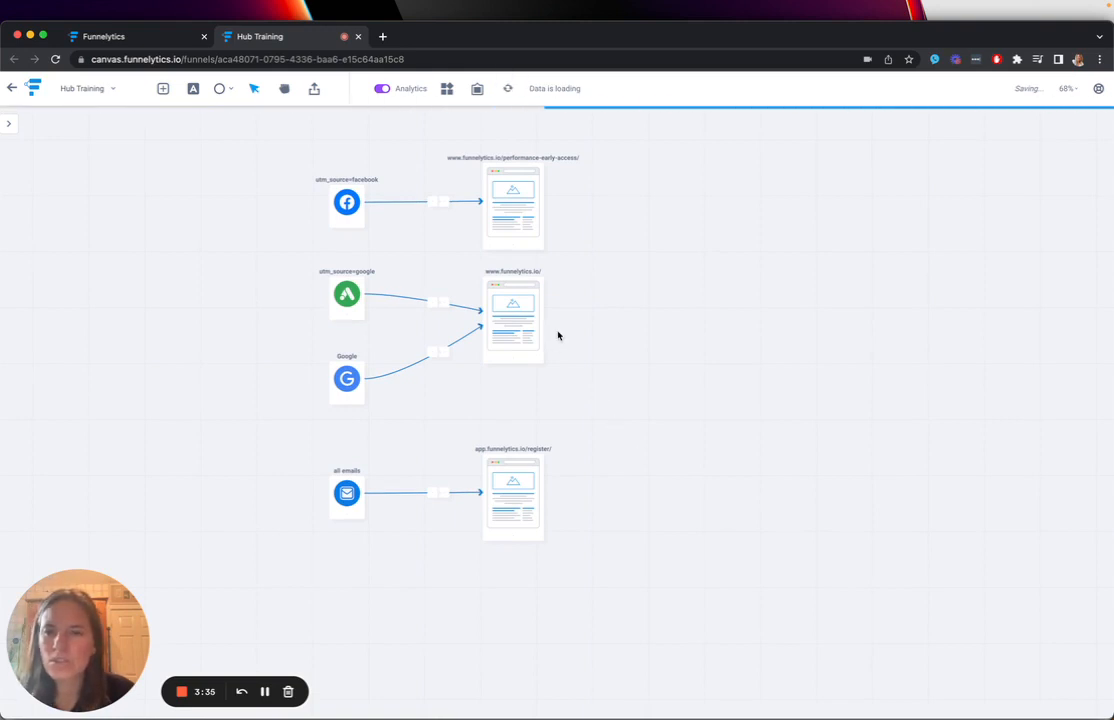
left_click_drag(636, 648, 566, 210)
left_click(756, 254)
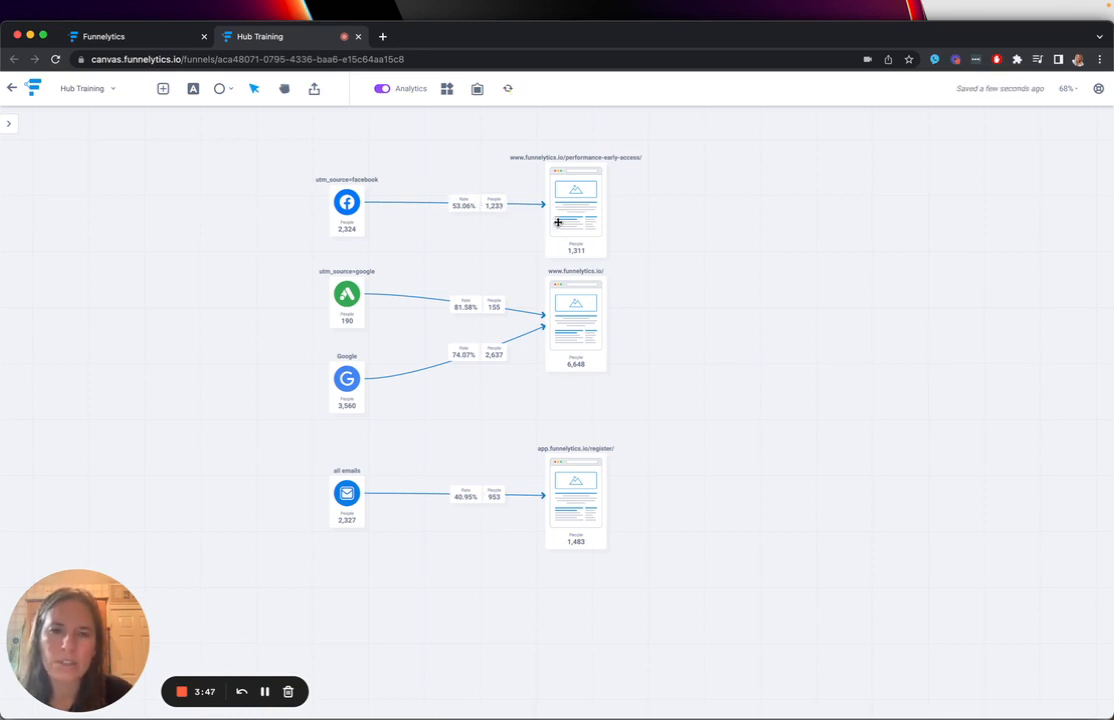
left_click_drag(563, 343, 563, 369)
Examine the people counts and conversion rates between the traffic sources and their connected pages.
left_click(591, 199)
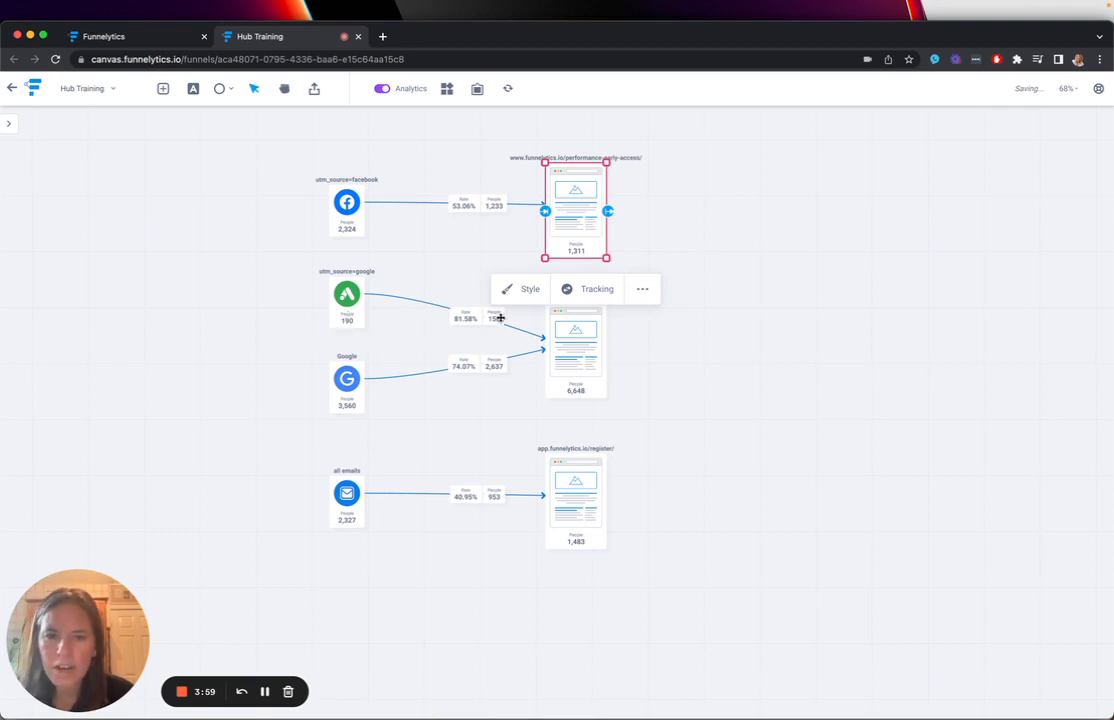
left_click(584, 356)
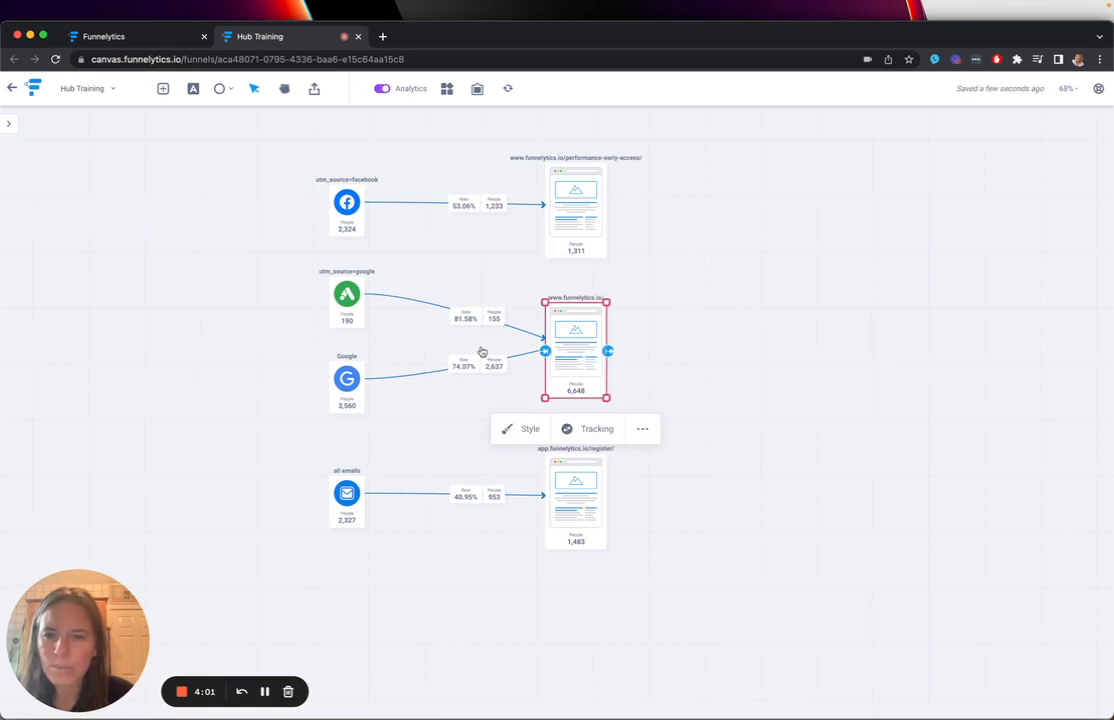
left_click(346, 385)
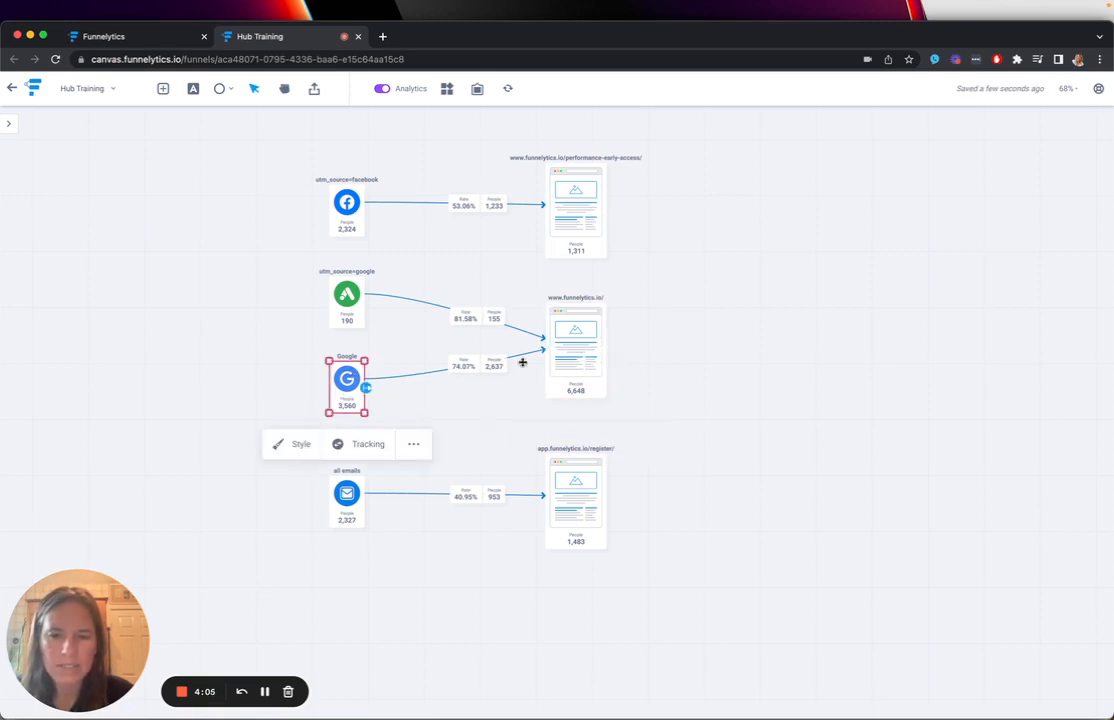
left_click(559, 362)
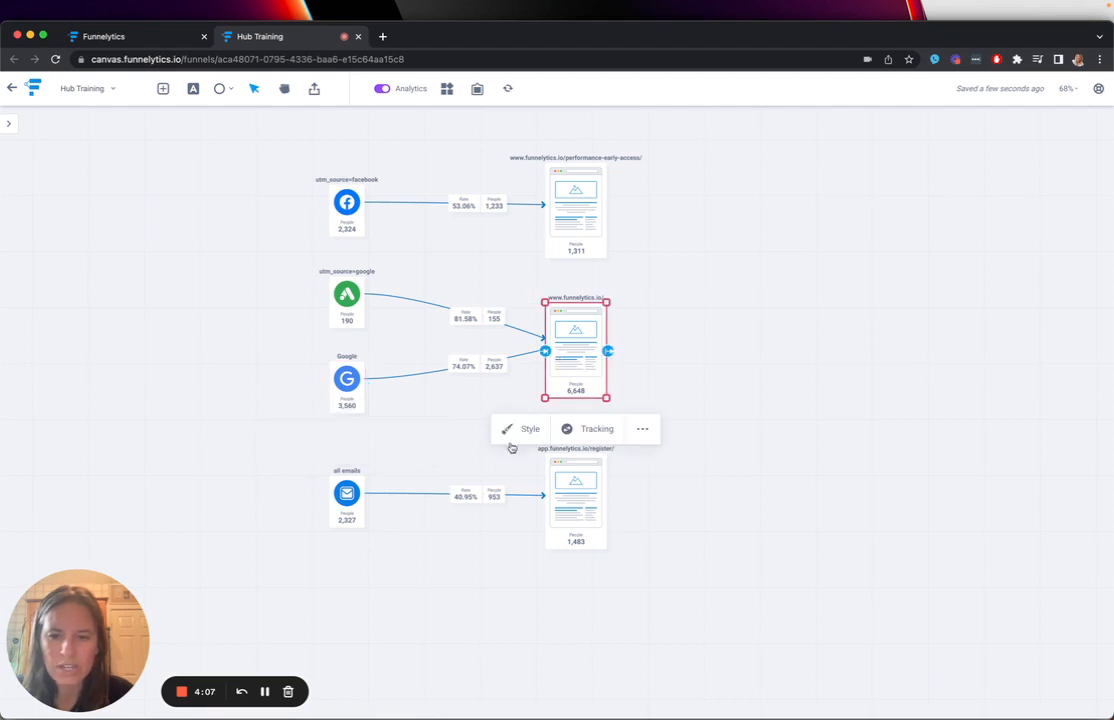
left_click(346, 493)
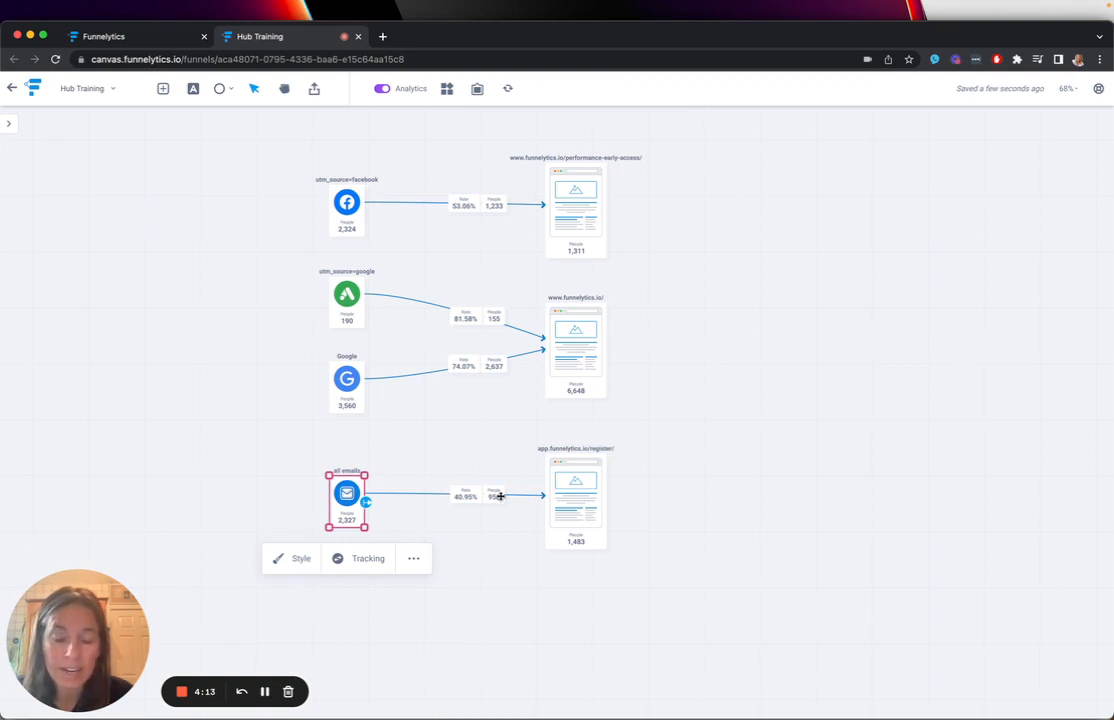
left_click(594, 499)
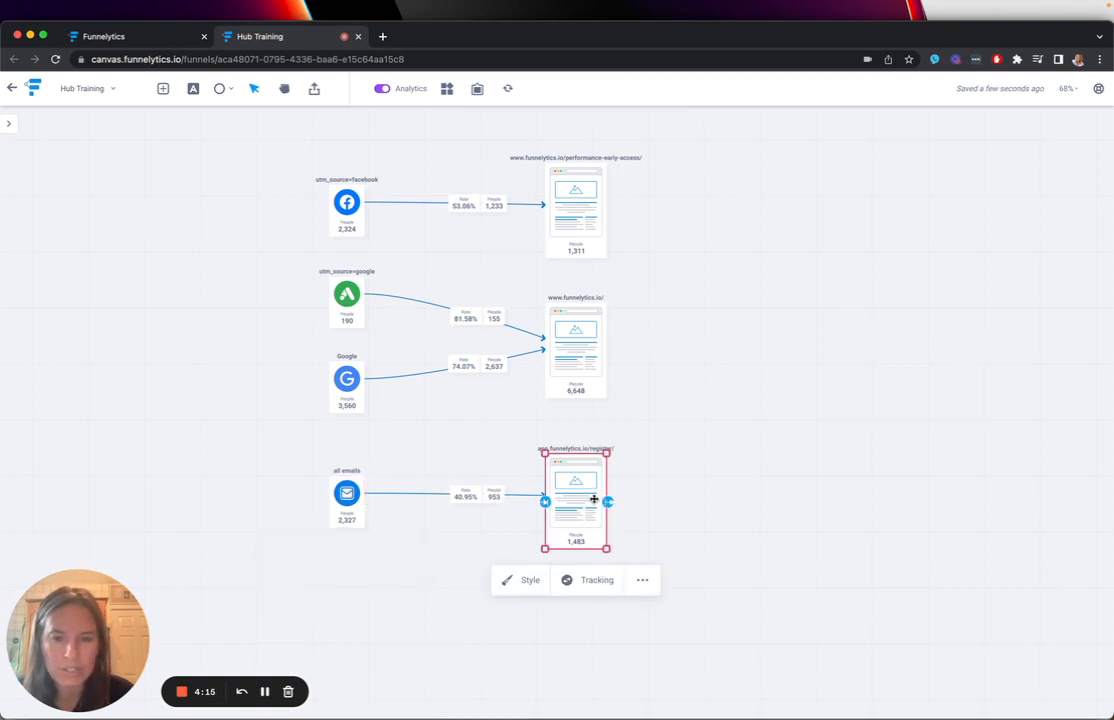
Add app.funnelytics.io/login/ as the next page after register, and app.funnelytics.io/dashboard/ as the next page after login.
left_click_drag(609, 502, 722, 410)
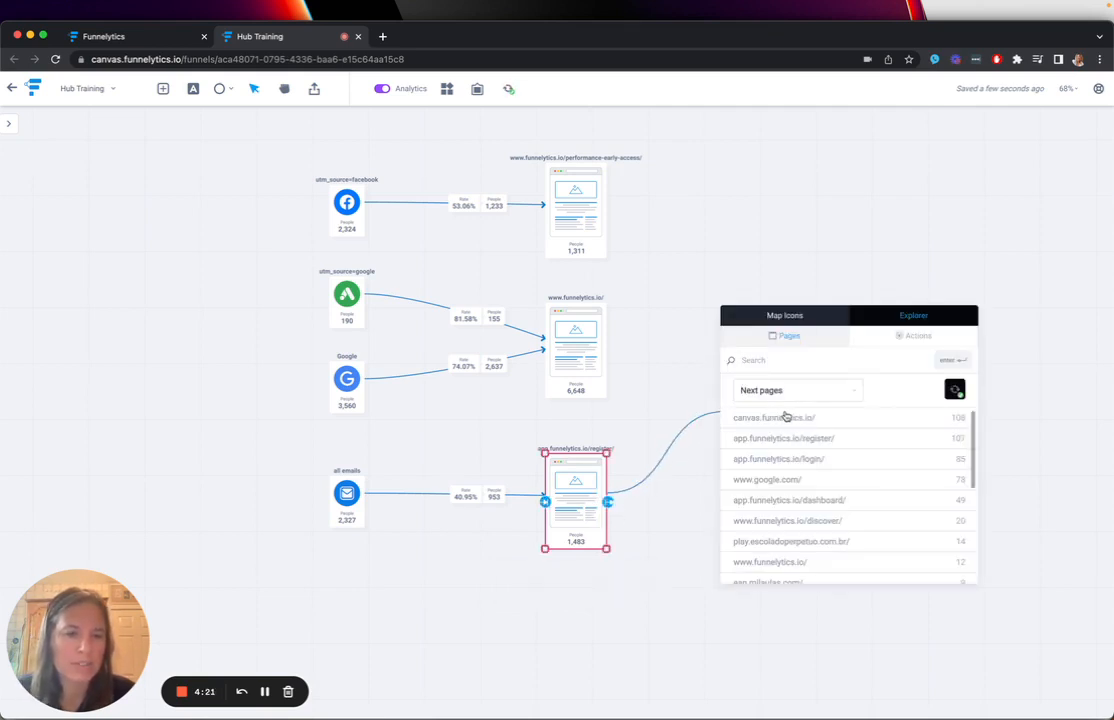
left_click(856, 464)
left_click_drag(758, 472, 843, 495)
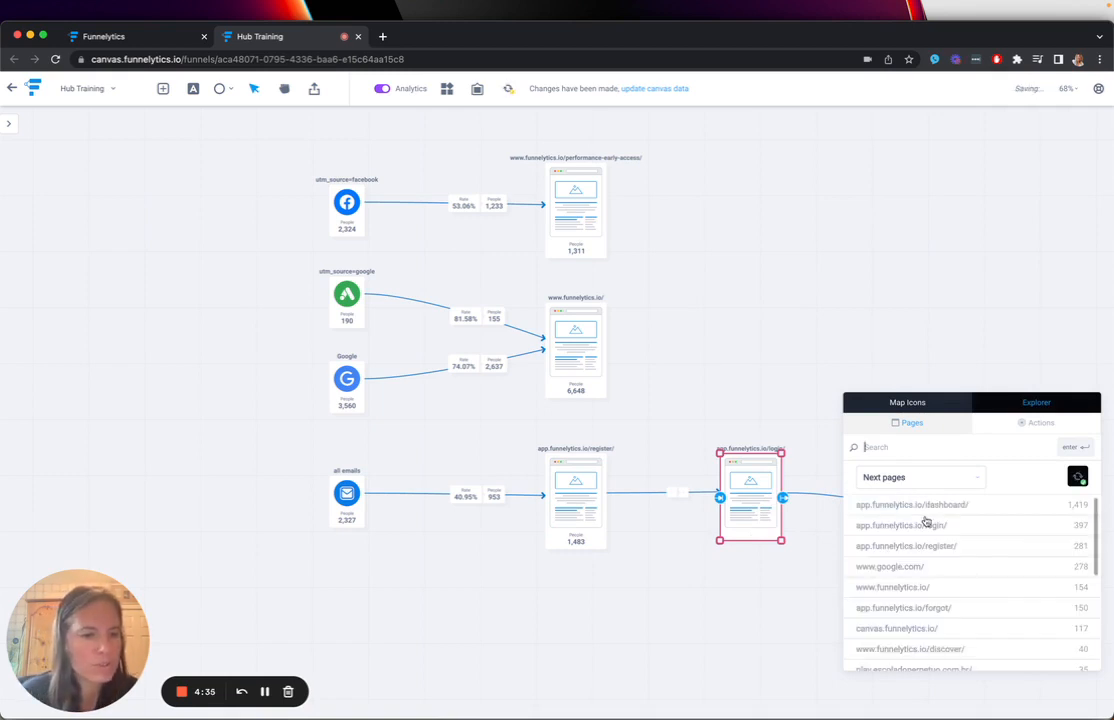
left_click(932, 507)
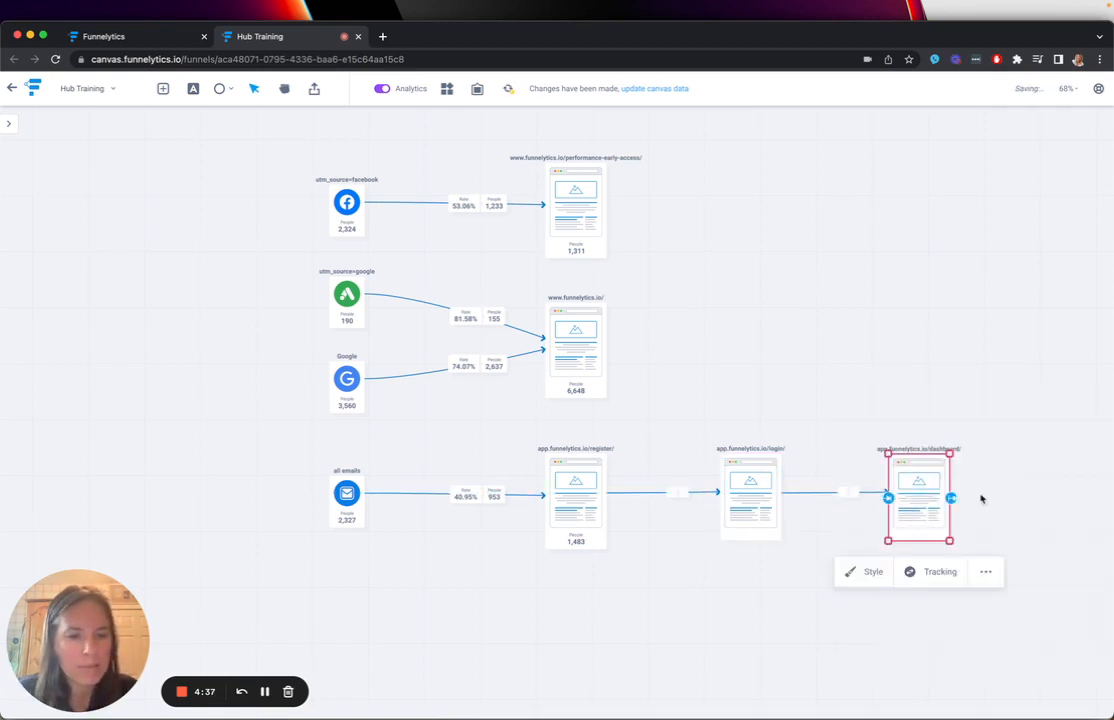
Create thumbnails from the URLs of the app.funnelytics.io/dashboard/ and app.funnelytics.io/login/ pages.
left_click(866, 577)
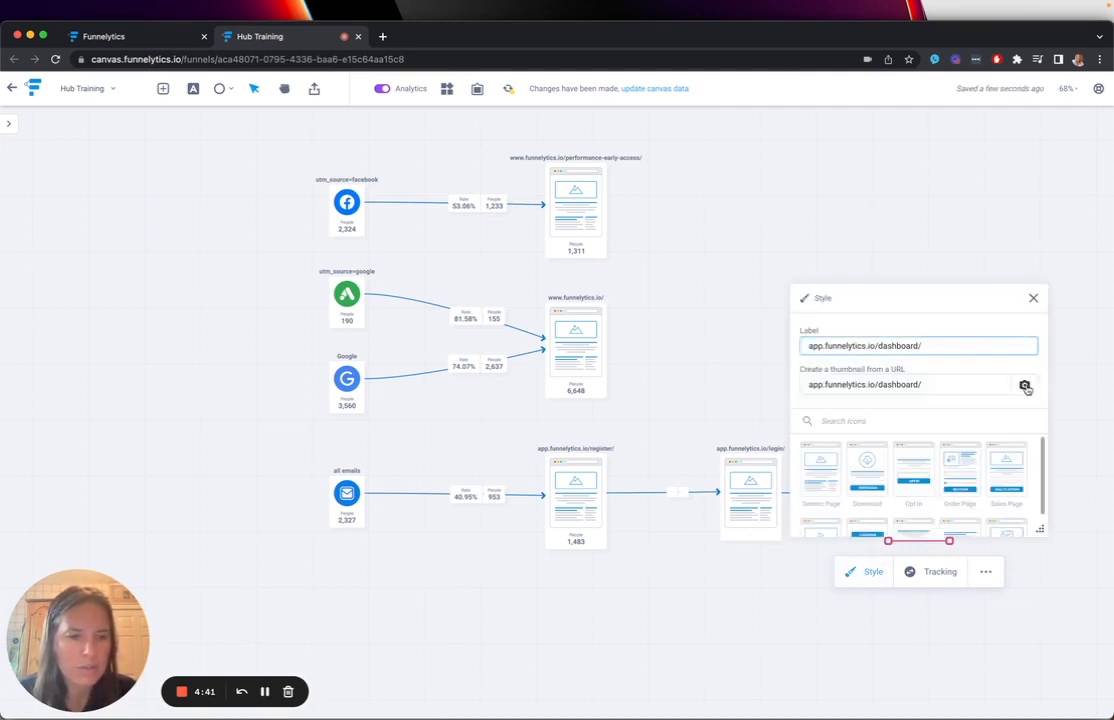
left_click(743, 660)
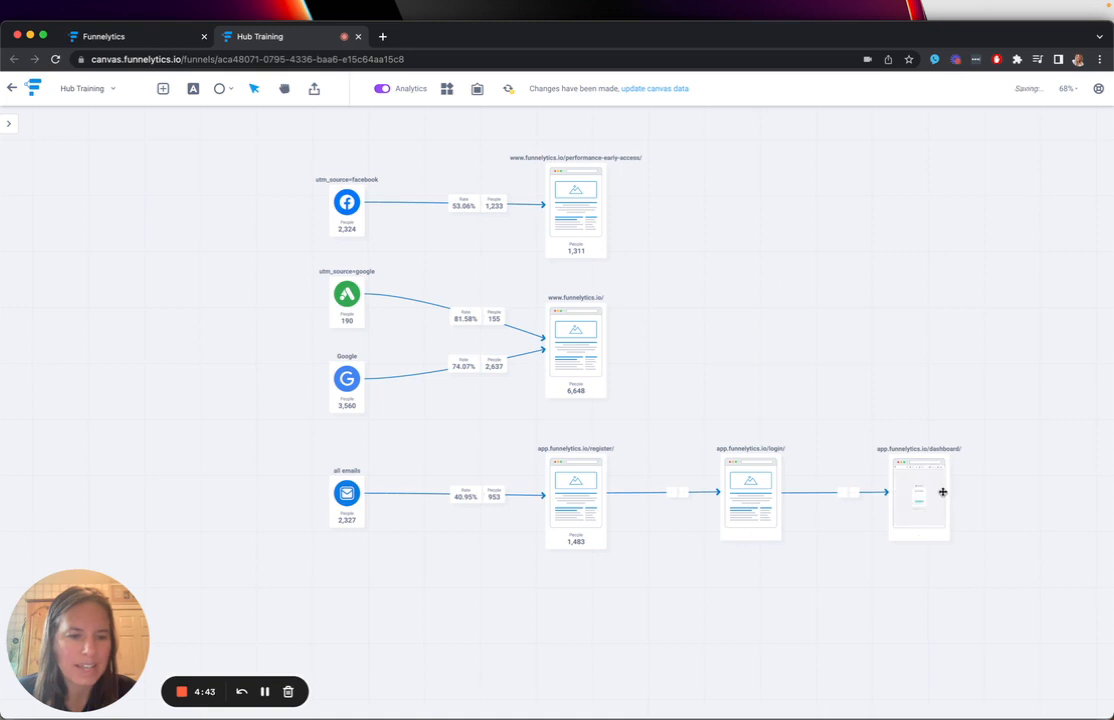
left_click(756, 514)
left_click(700, 573)
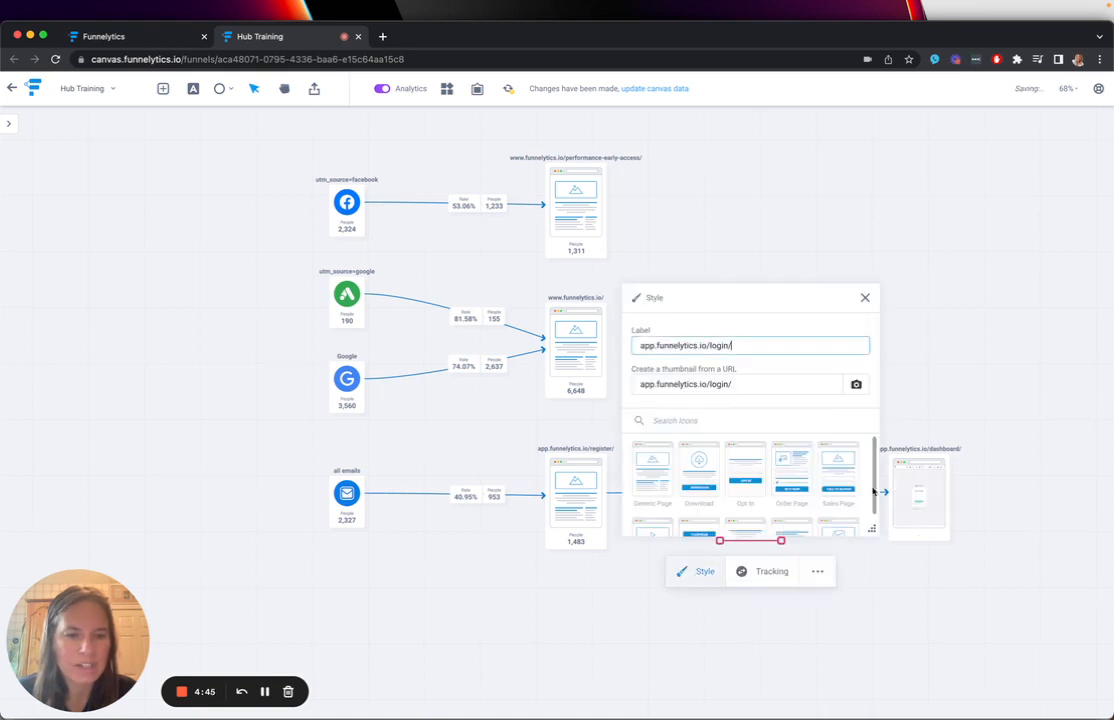
left_click(856, 385)
left_click(796, 651)
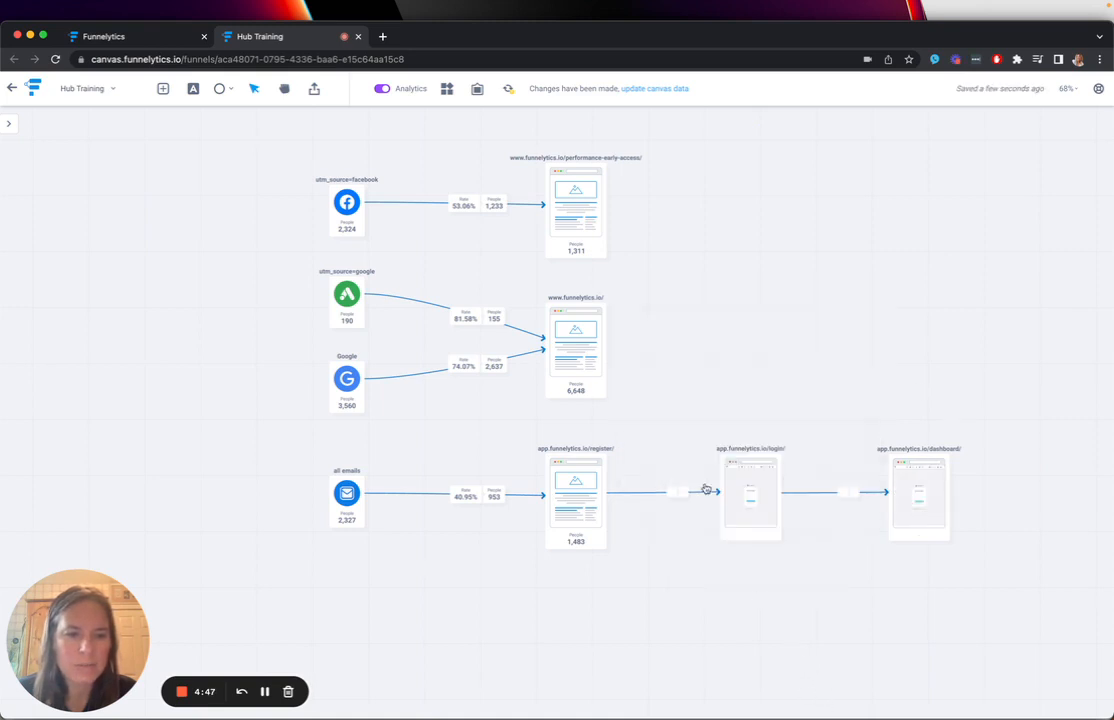
left_click(594, 508)
left_click(518, 582)
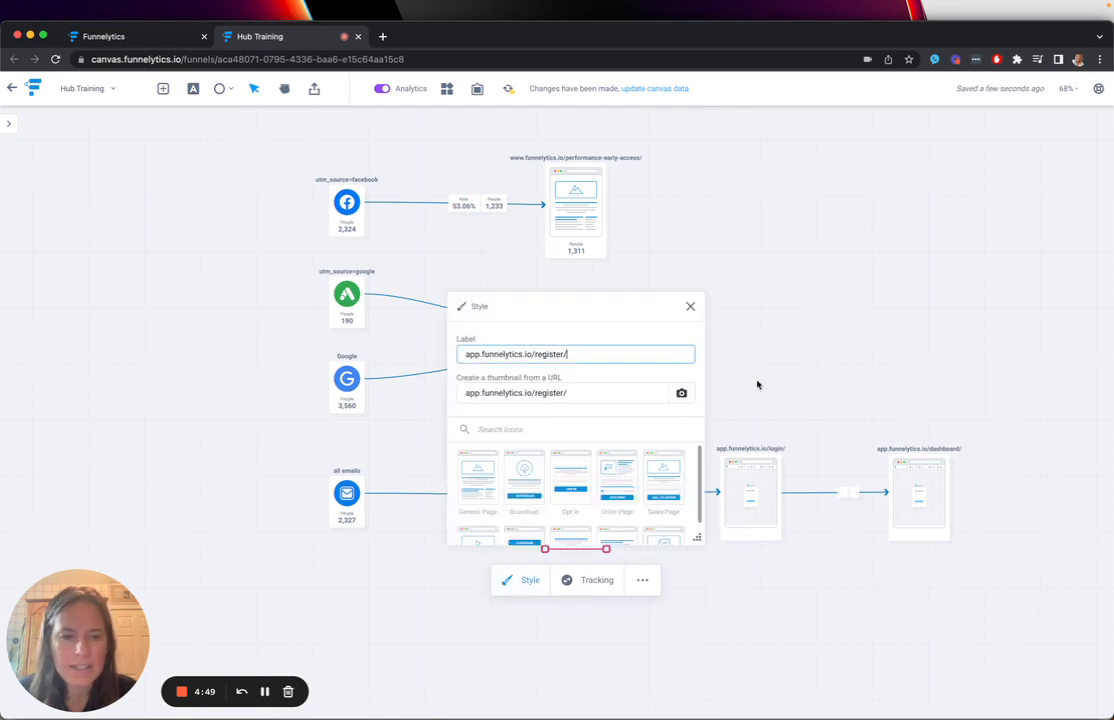
left_click(691, 308)
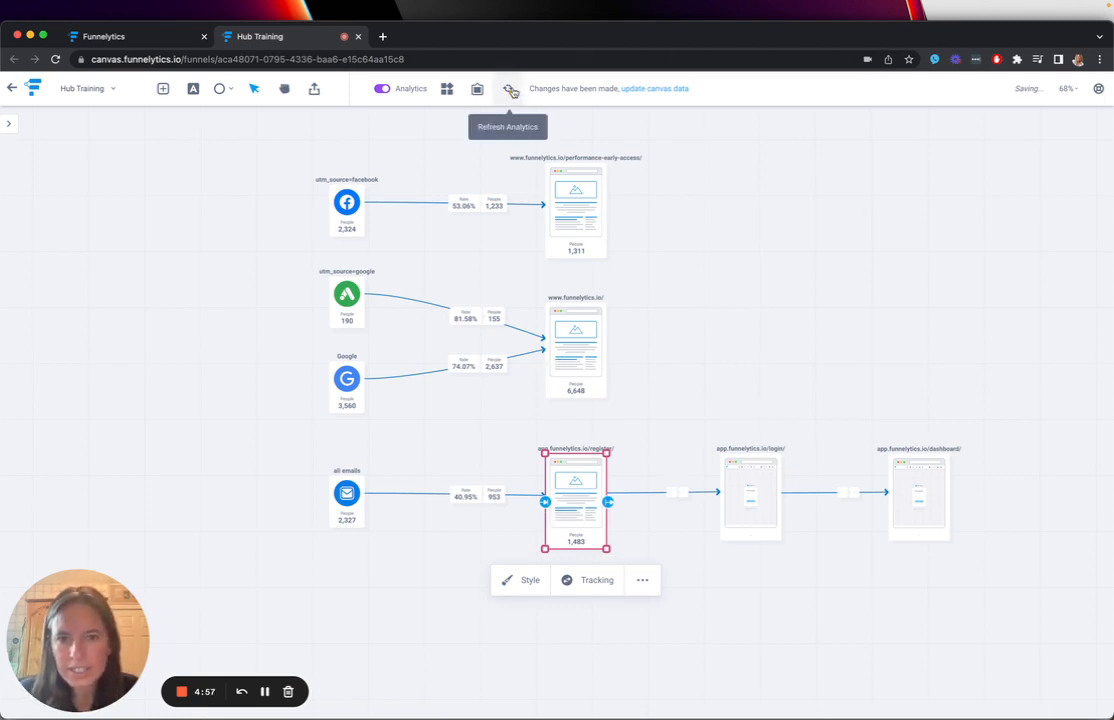
left_click(578, 335)
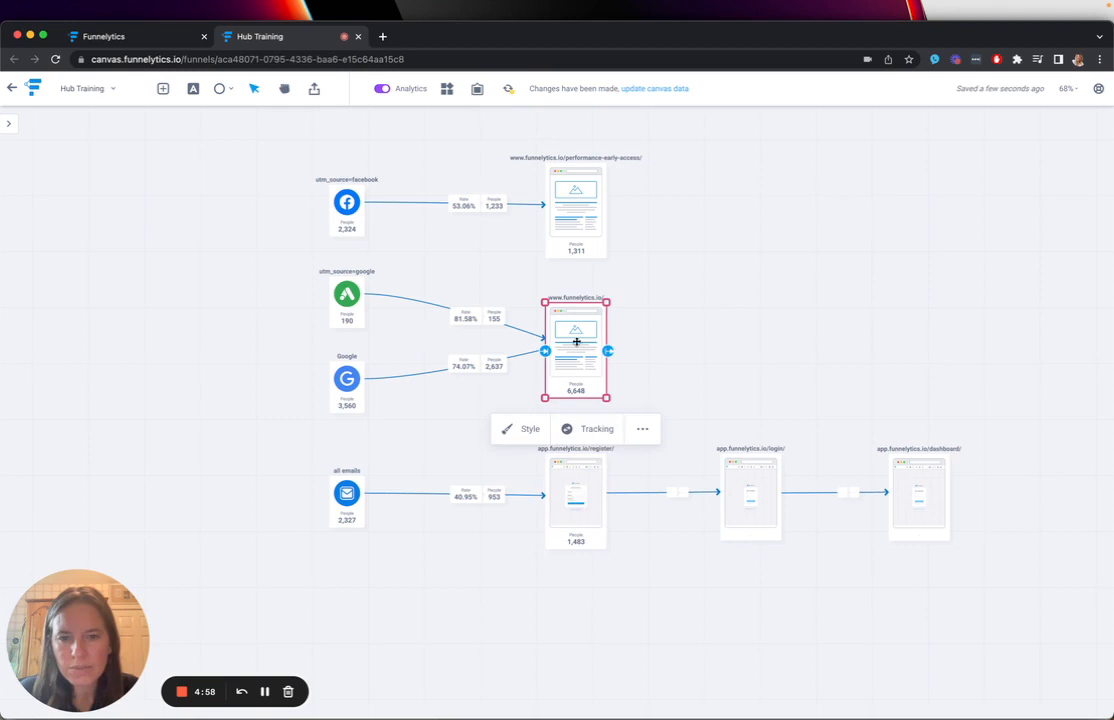
left_click(527, 428)
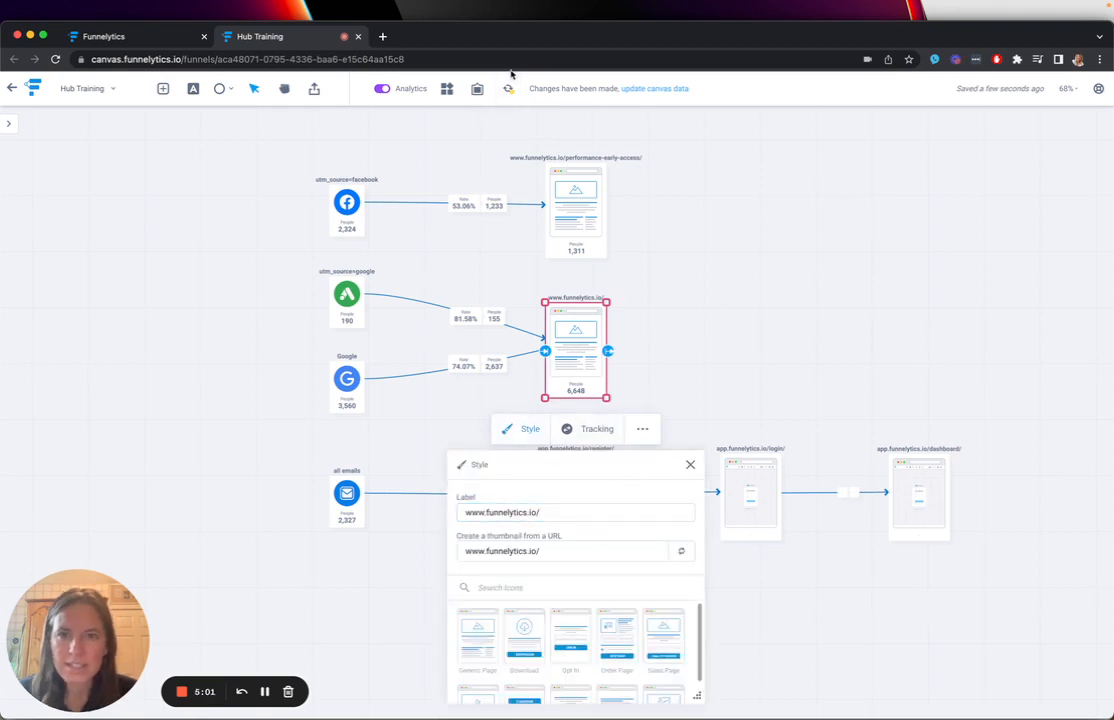
Refresh the canvas analytics and slide the metrics label on the register-to-login connection slightly toward the register page.
left_click(508, 88)
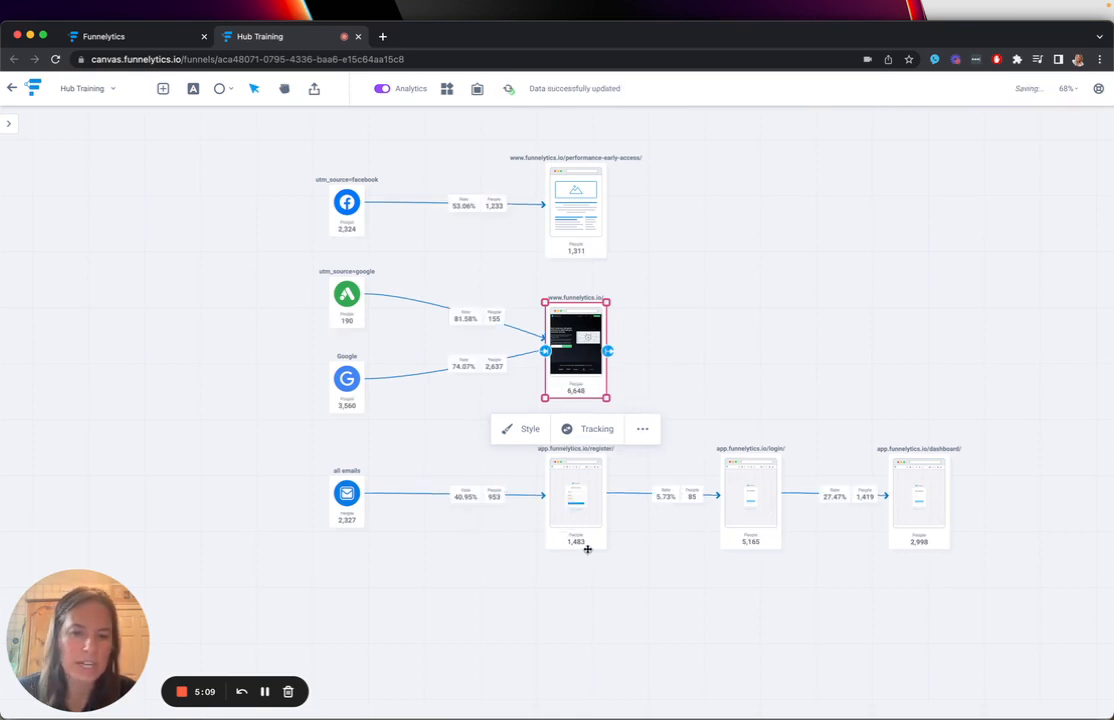
left_click_drag(668, 493, 658, 493)
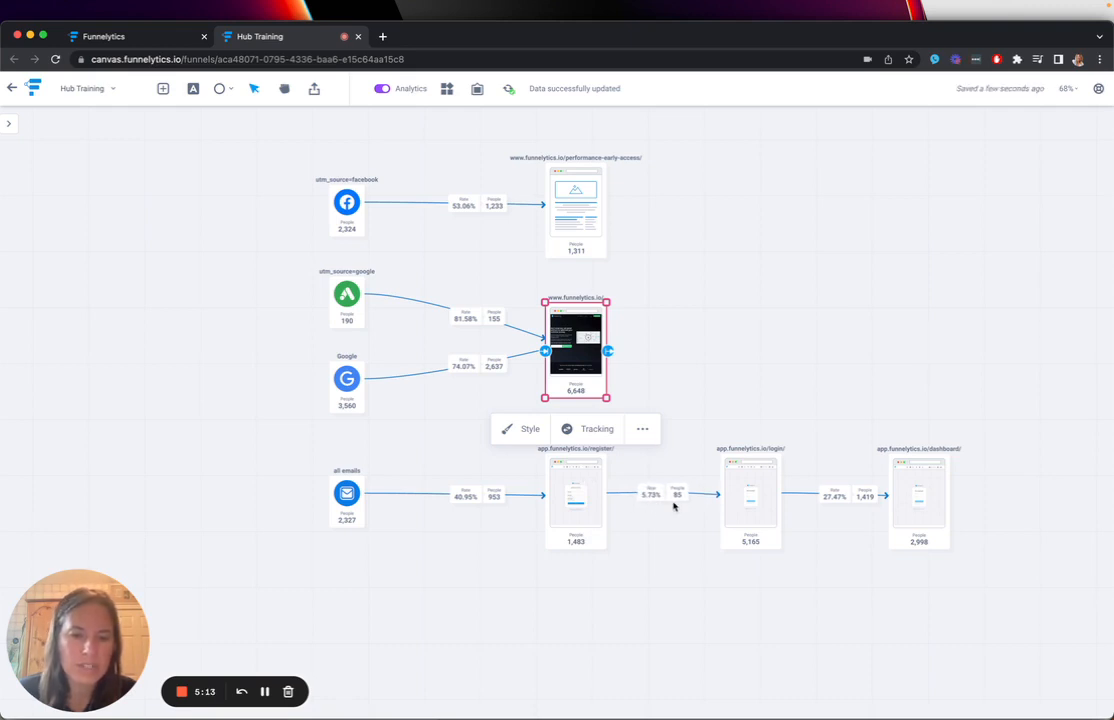
left_click_drag(738, 512, 743, 512)
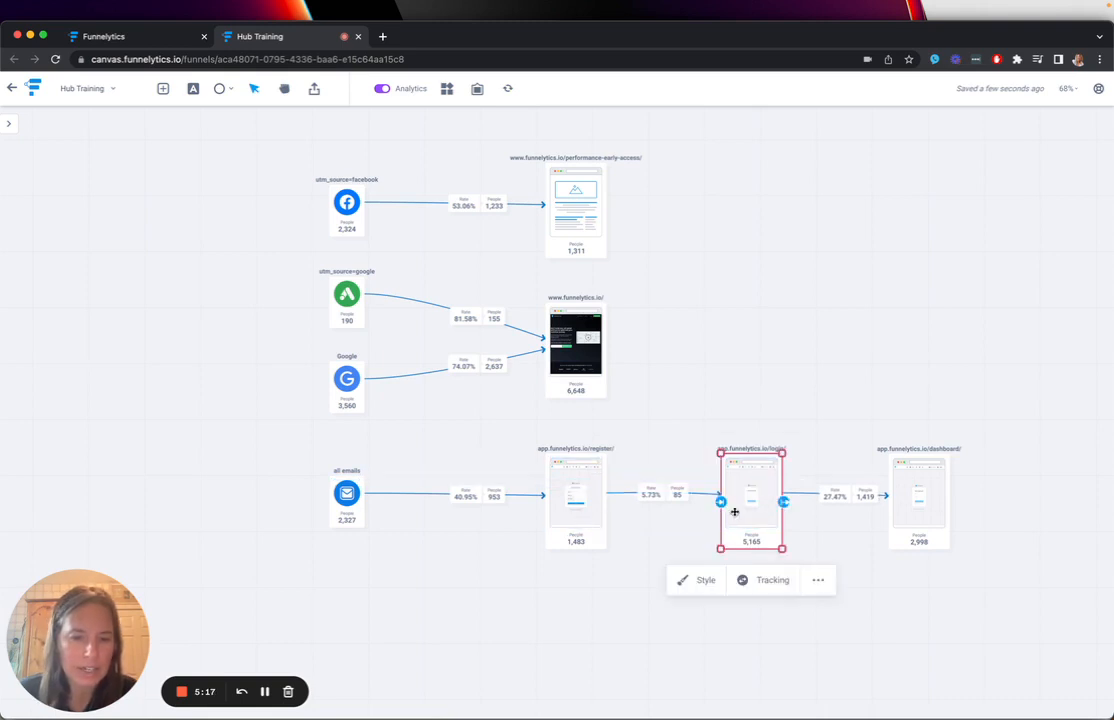
left_click(547, 348)
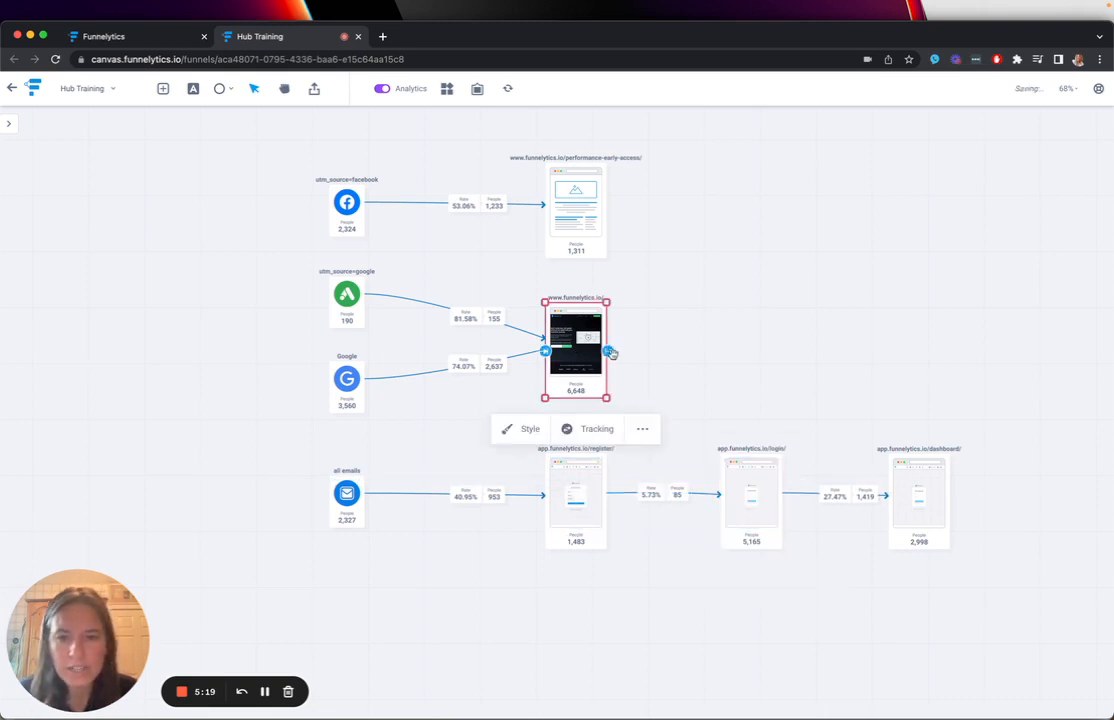
left_click_drag(575, 398, 575, 480)
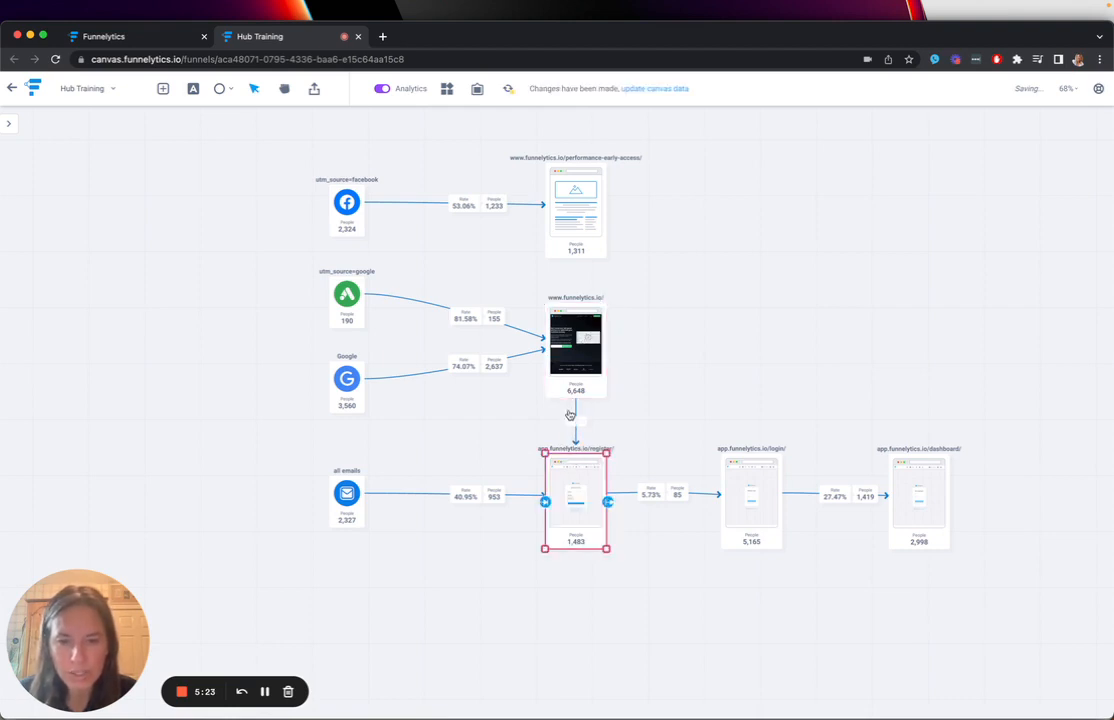
left_click(508, 88)
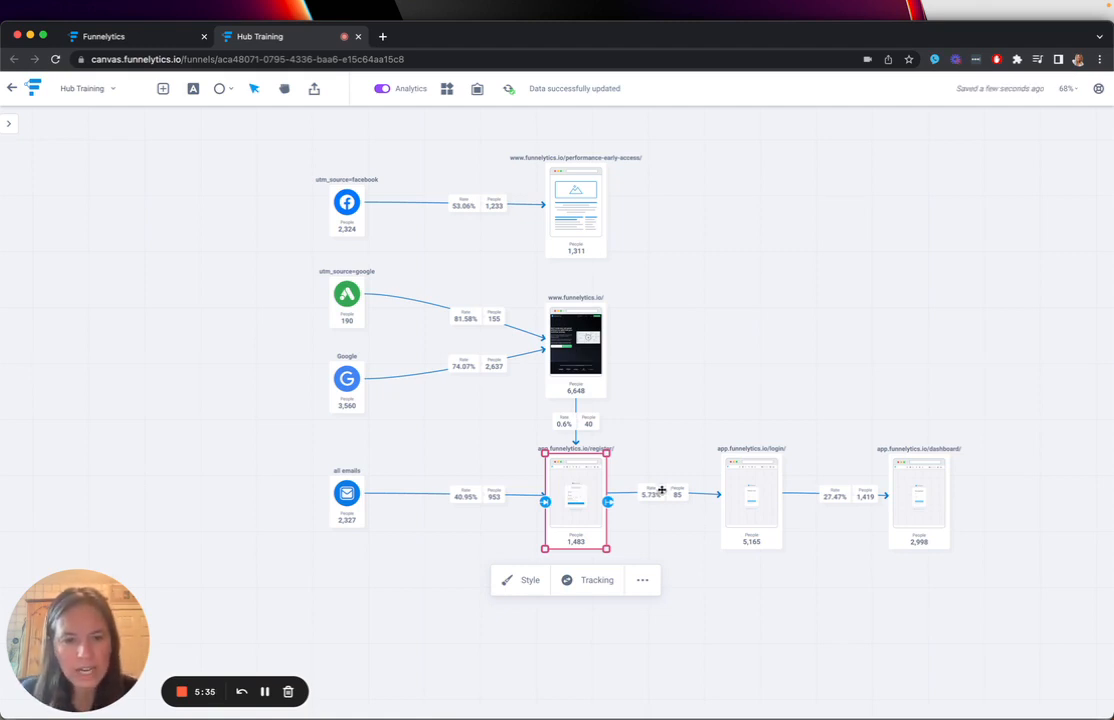
Move the dashboard page farther from the login page and adjust the metrics label's position on their connection.
left_click_drag(911, 490, 948, 492)
left_click(765, 573)
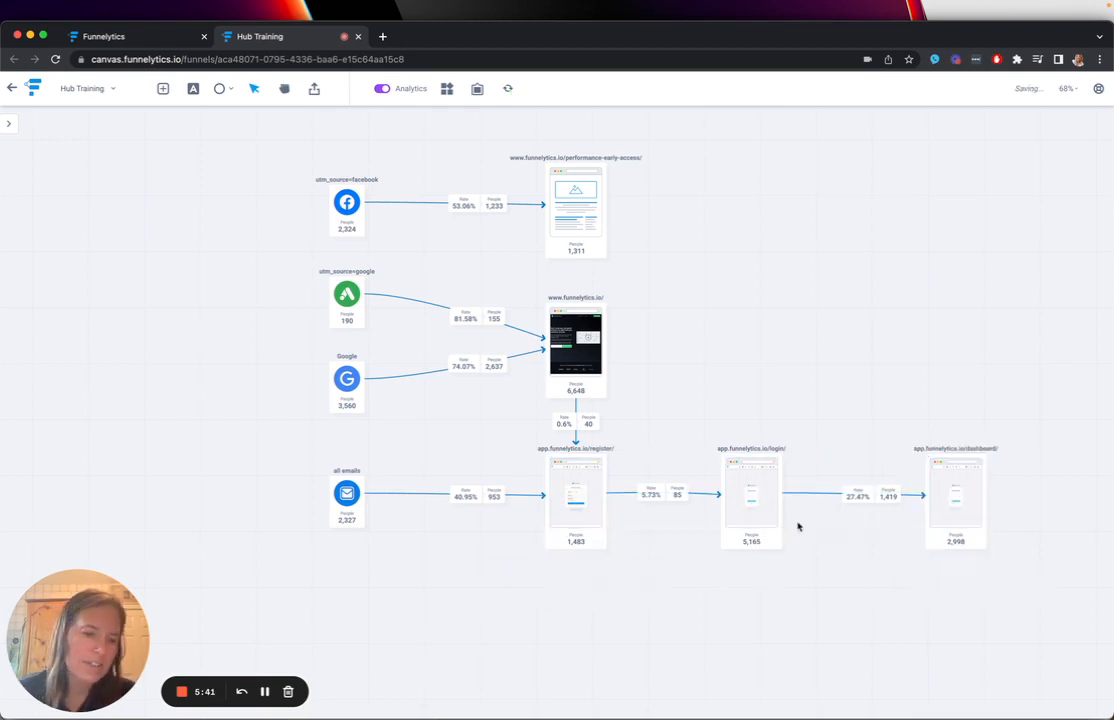
mouse_move(869, 494)
left_mouse_down()
mouse_move(843, 494)
mouse_move(856, 497)
left_mouse_up()
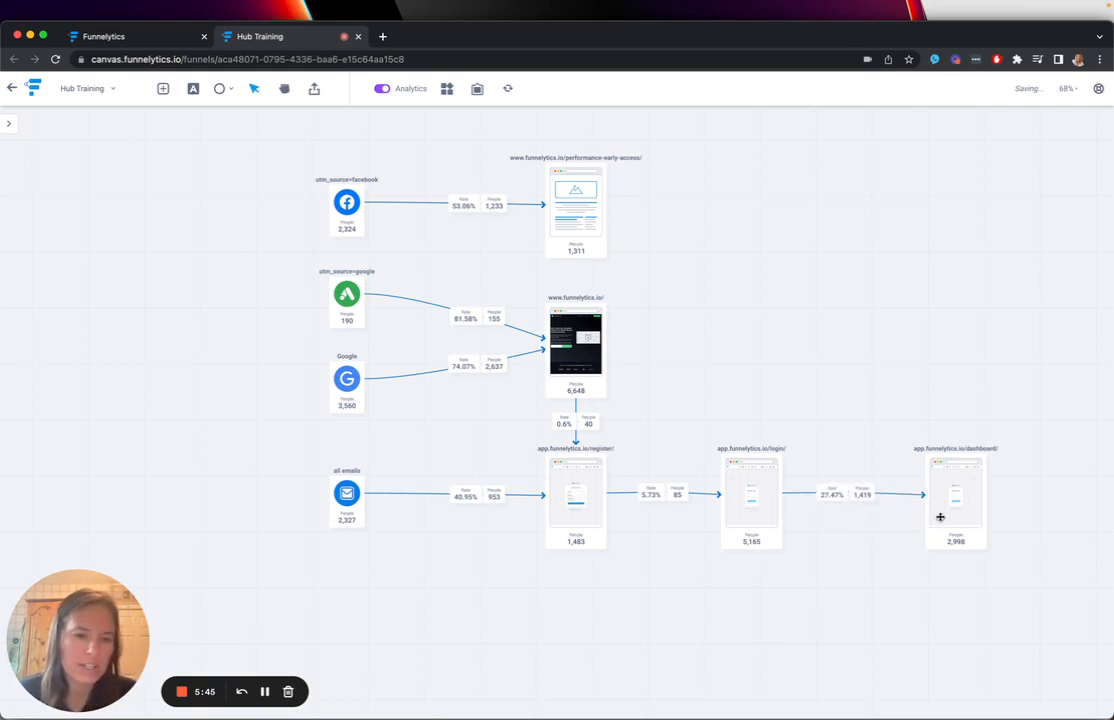
mouse_move(982, 515)
left_mouse_down()
mouse_move(955, 510)
mouse_move(967, 516)
left_mouse_up()
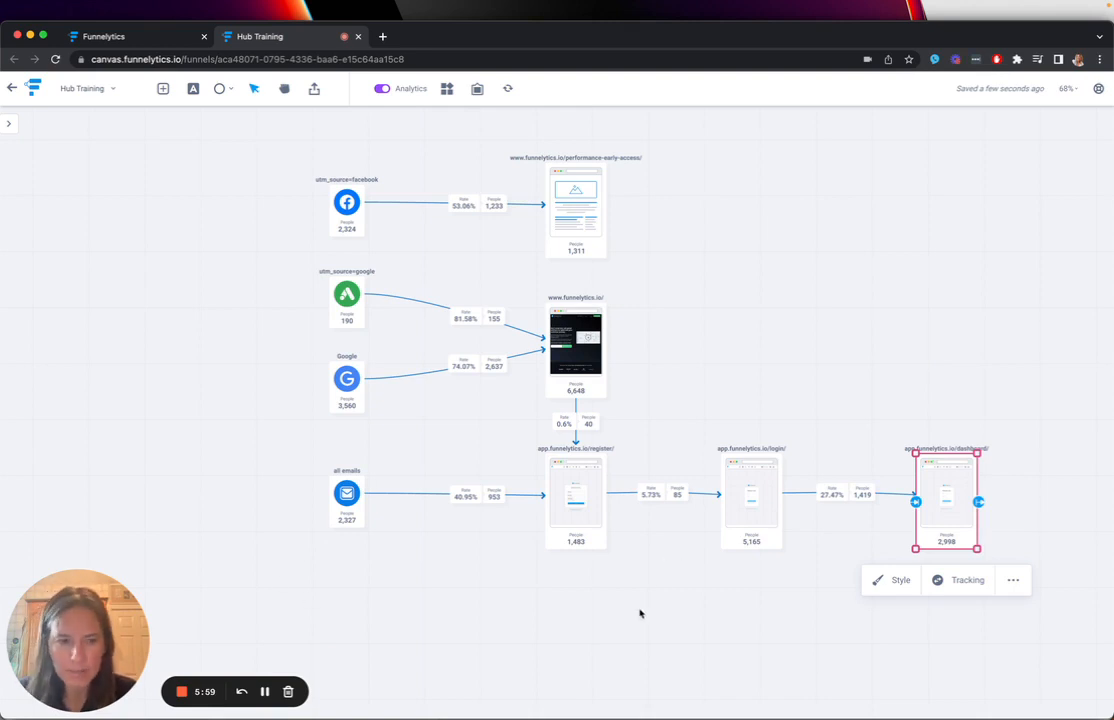
left_click(580, 225)
left_click(518, 289)
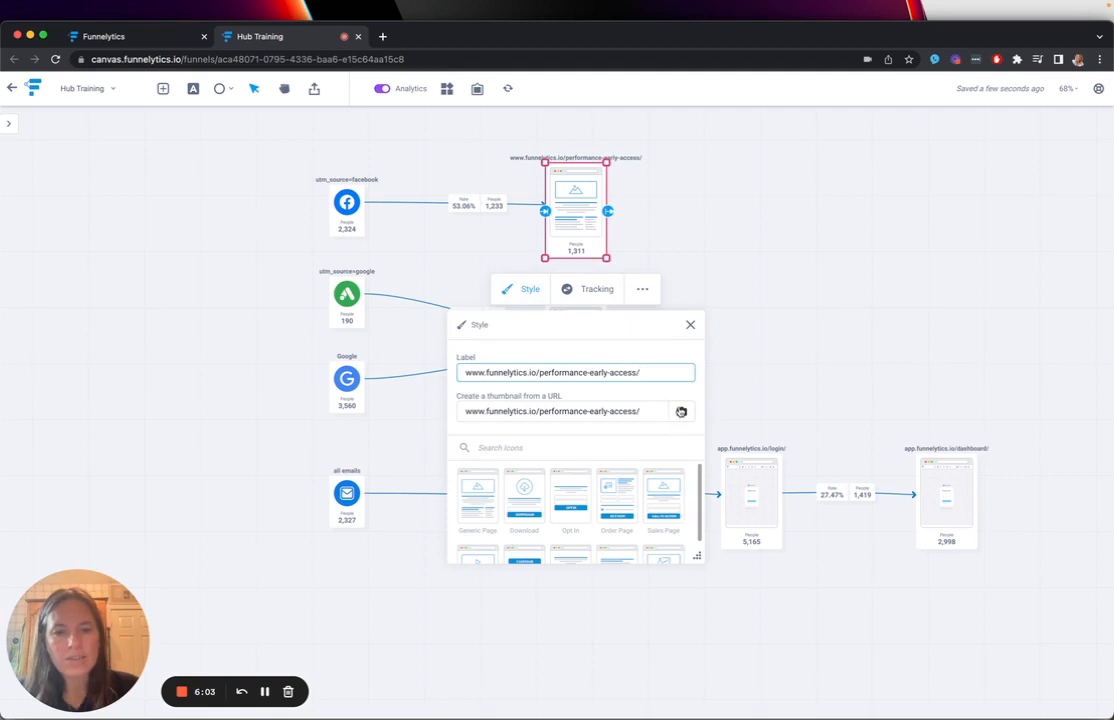
left_click(690, 324)
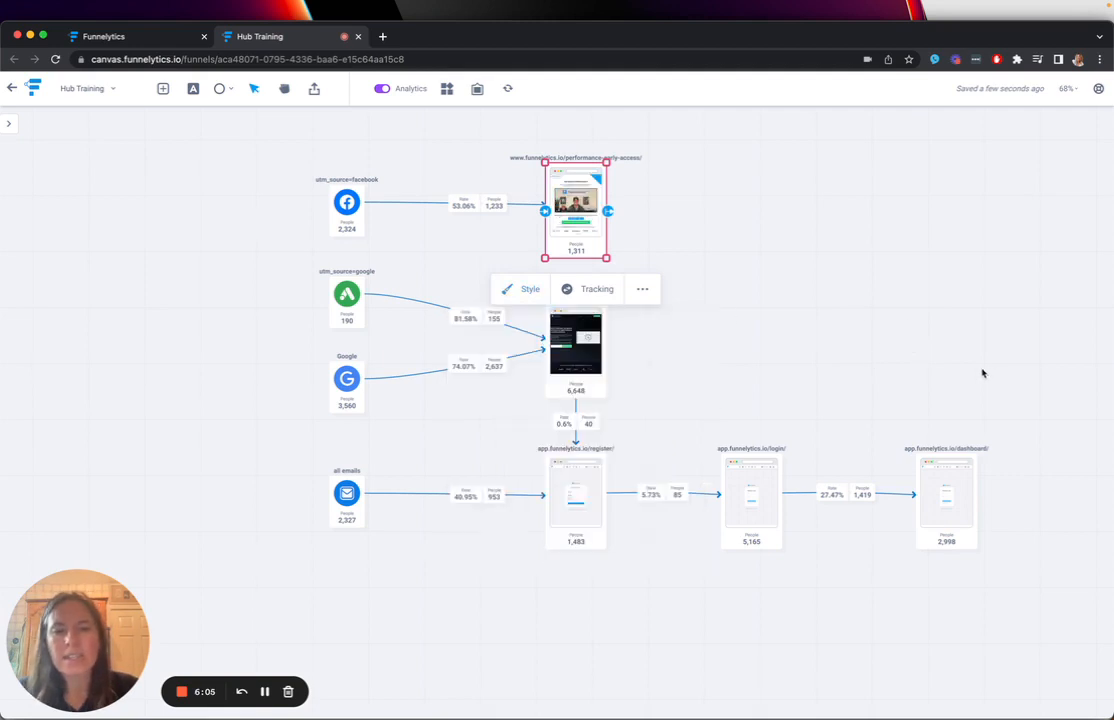
left_click(910, 399)
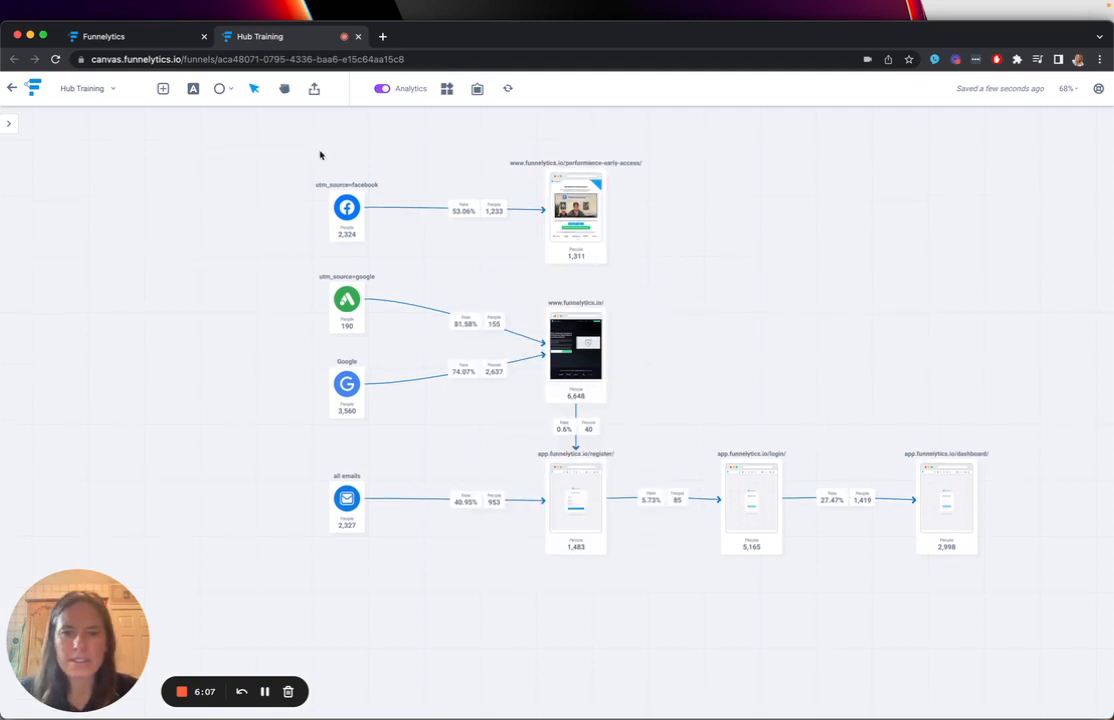
Duplicate the Facebook, Google Ads, Google and all emails sources together and place the copies to the right of the dashboard page.
left_click_drag(318, 154, 378, 345)
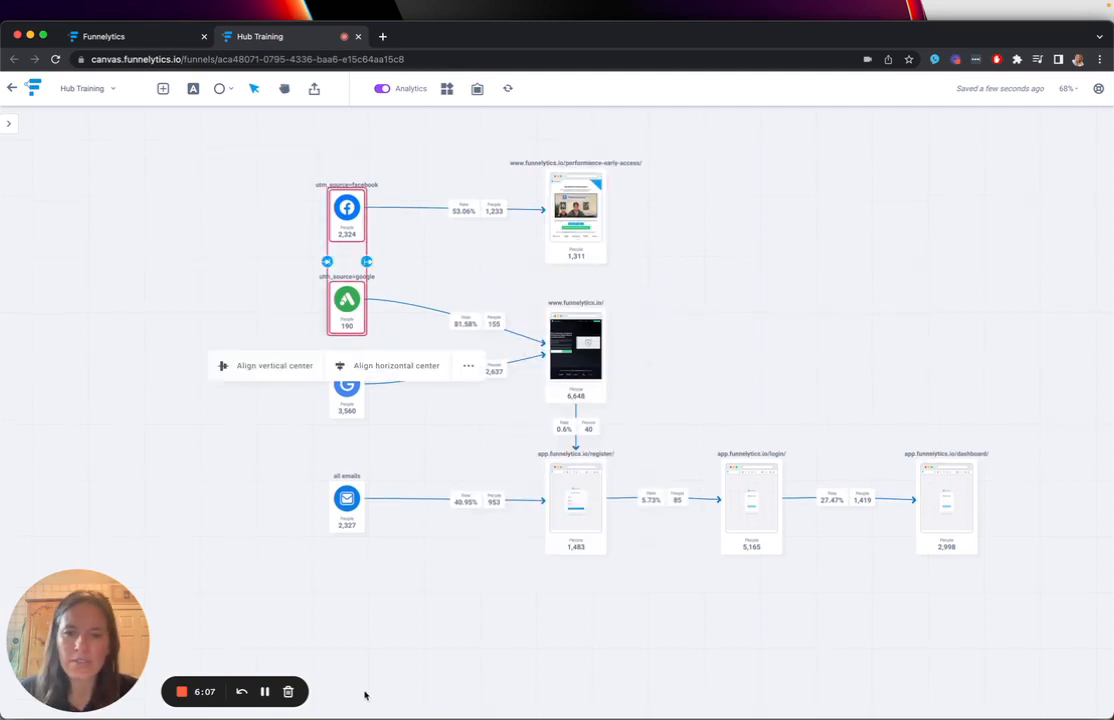
left_click(882, 606)
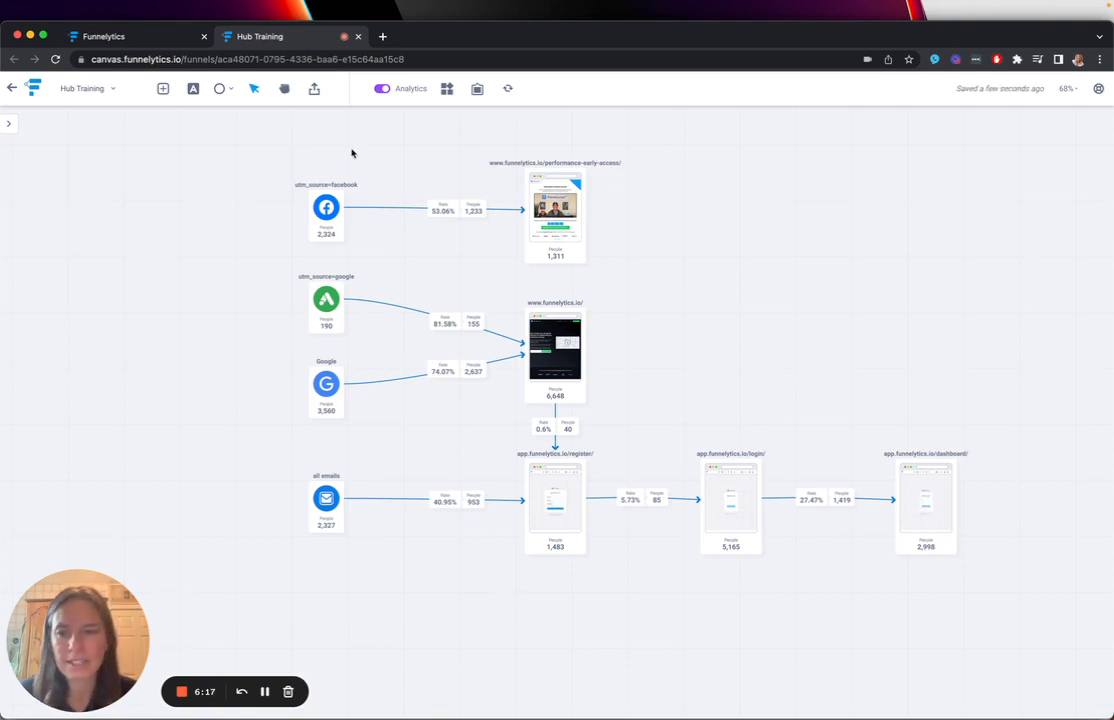
left_click_drag(282, 166, 372, 566)
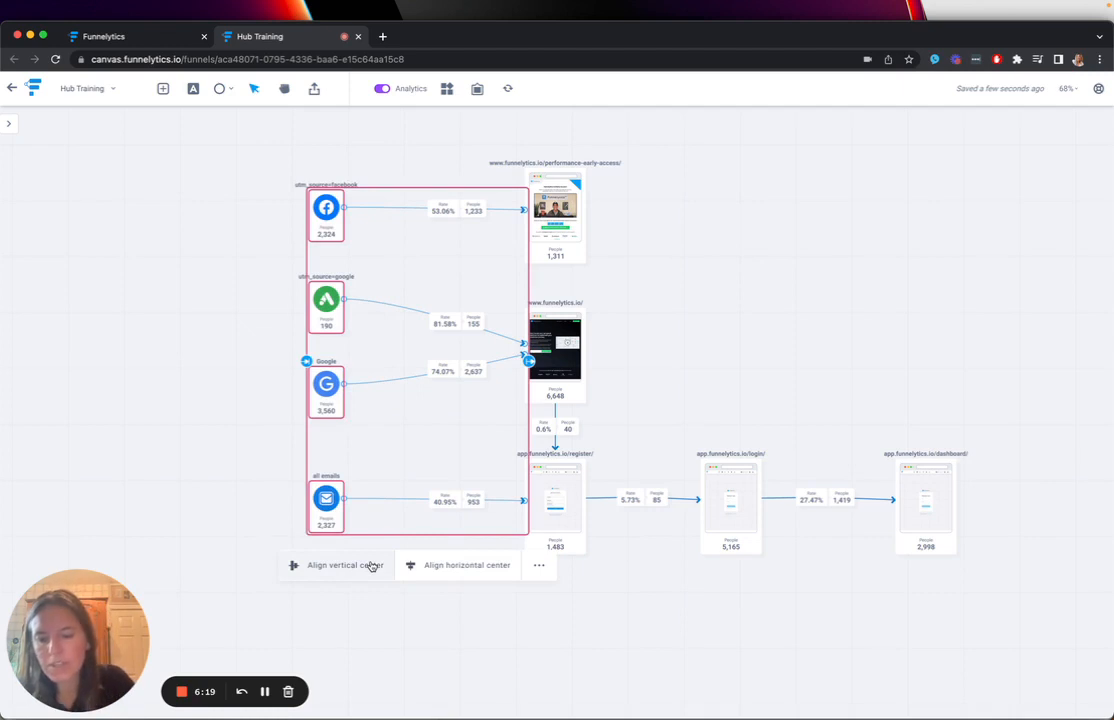
left_click(371, 566)
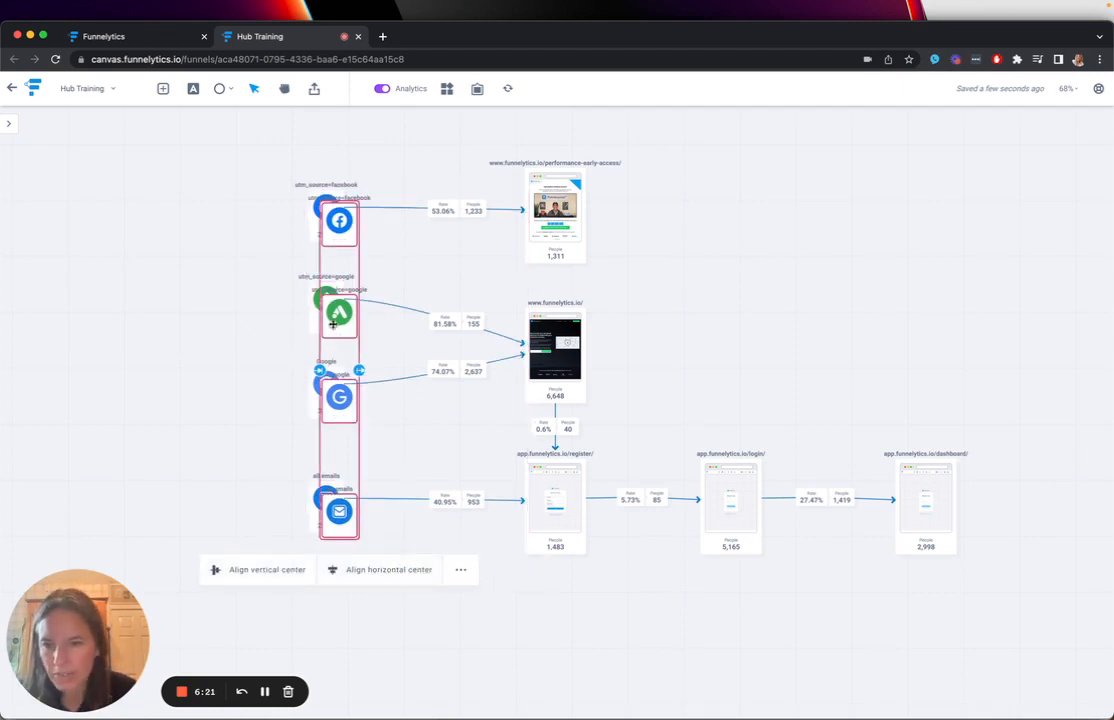
left_click_drag(333, 322, 930, 450)
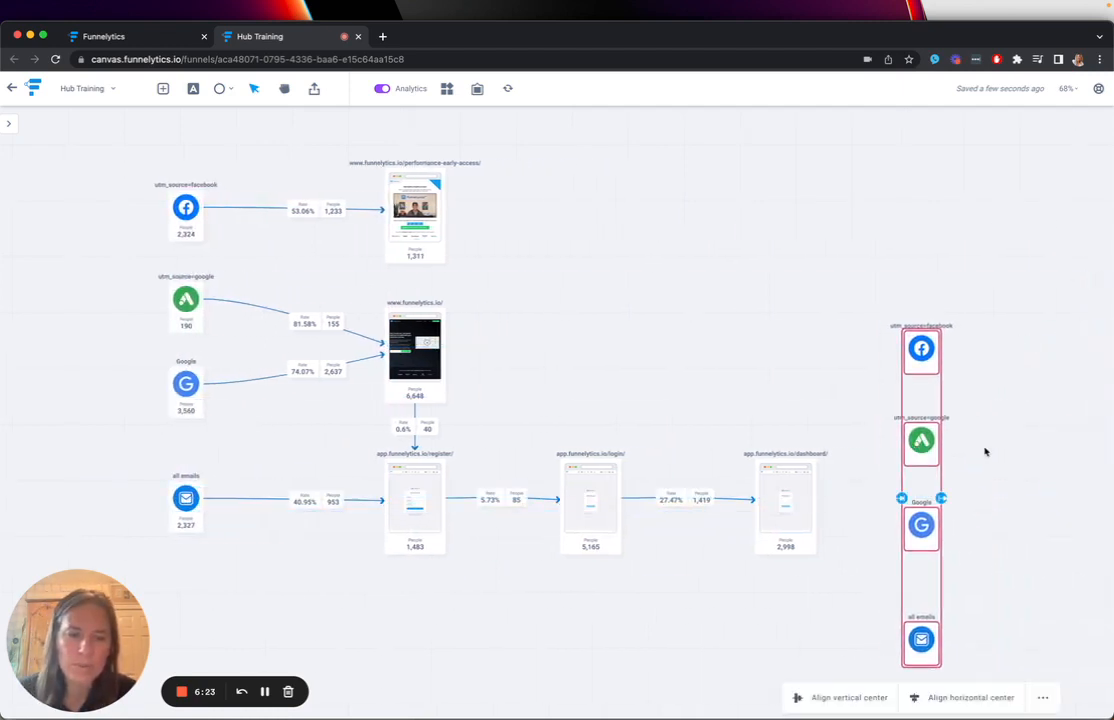
Connect the duplicated Facebook and Google Ads sources beside the dashboard page to the app.funnelytics.io/dashboard/ page.
left_click(1025, 443)
left_click(925, 362)
left_click_drag(938, 356, 815, 507)
left_click(905, 440)
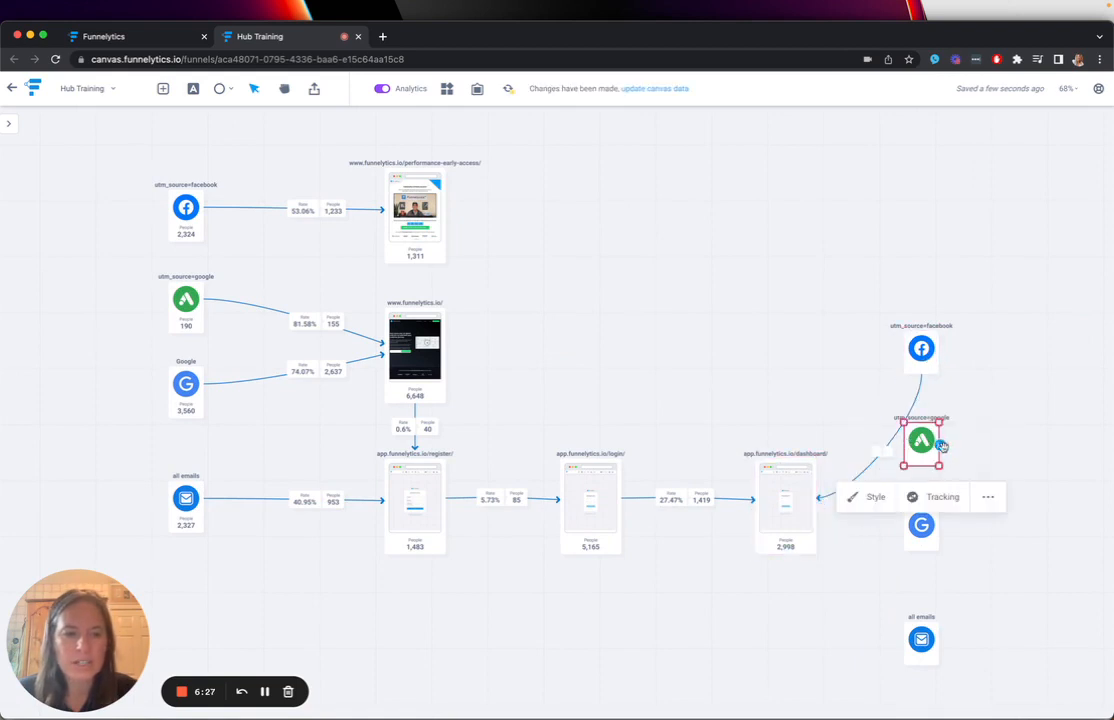
left_click_drag(940, 443, 815, 507)
Connect the duplicated Google and all emails sources to the app.funnelytics.io/dashboard/ page.
left_click(923, 524)
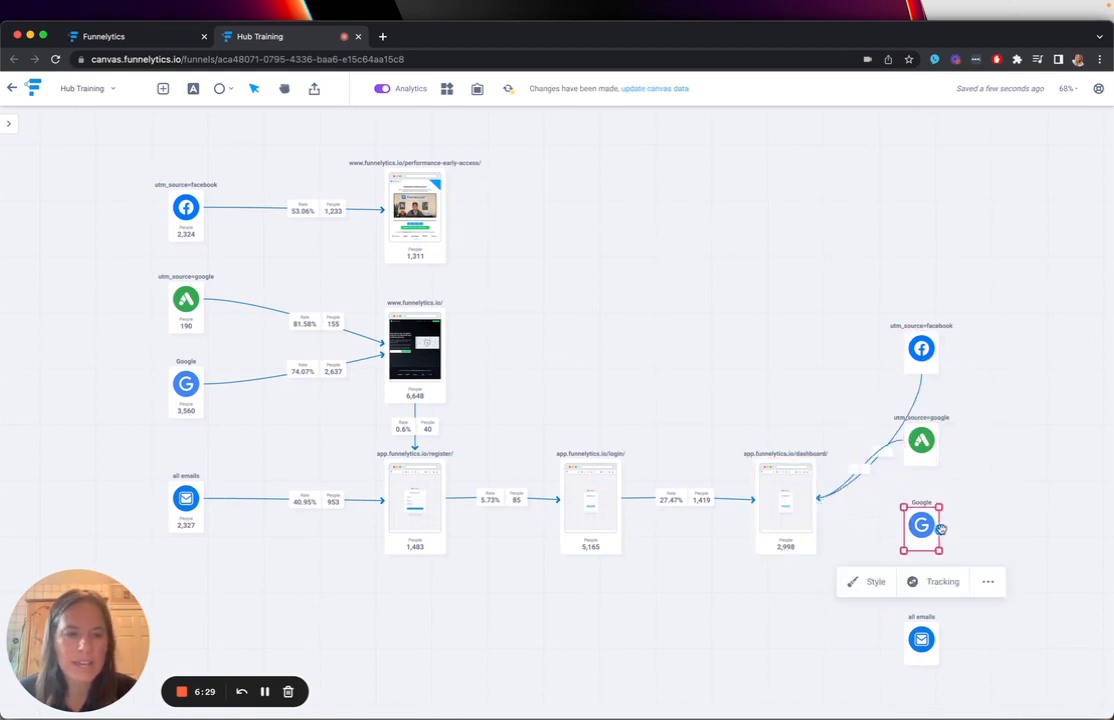
left_click_drag(940, 524, 821, 505)
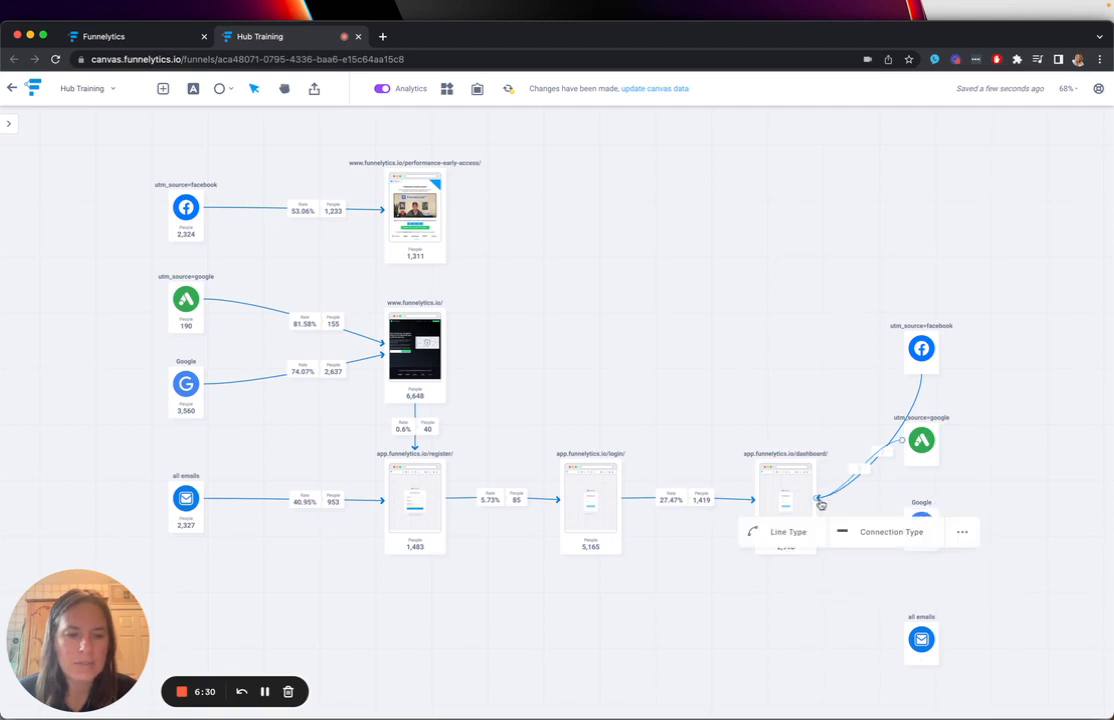
left_click(925, 524)
left_click_drag(920, 555, 815, 505)
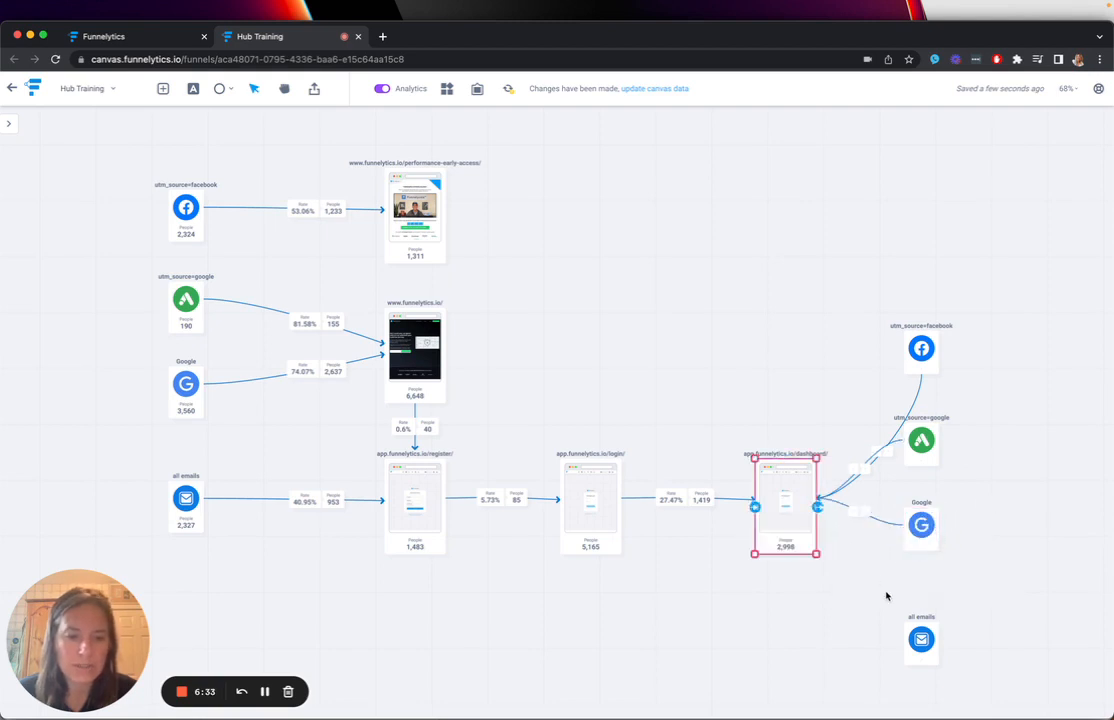
scroll(950, 592, "down", 2)
left_click(928, 602)
mouse_move(932, 601)
left_mouse_down()
mouse_move(817, 528)
mouse_move(815, 470)
left_mouse_up()
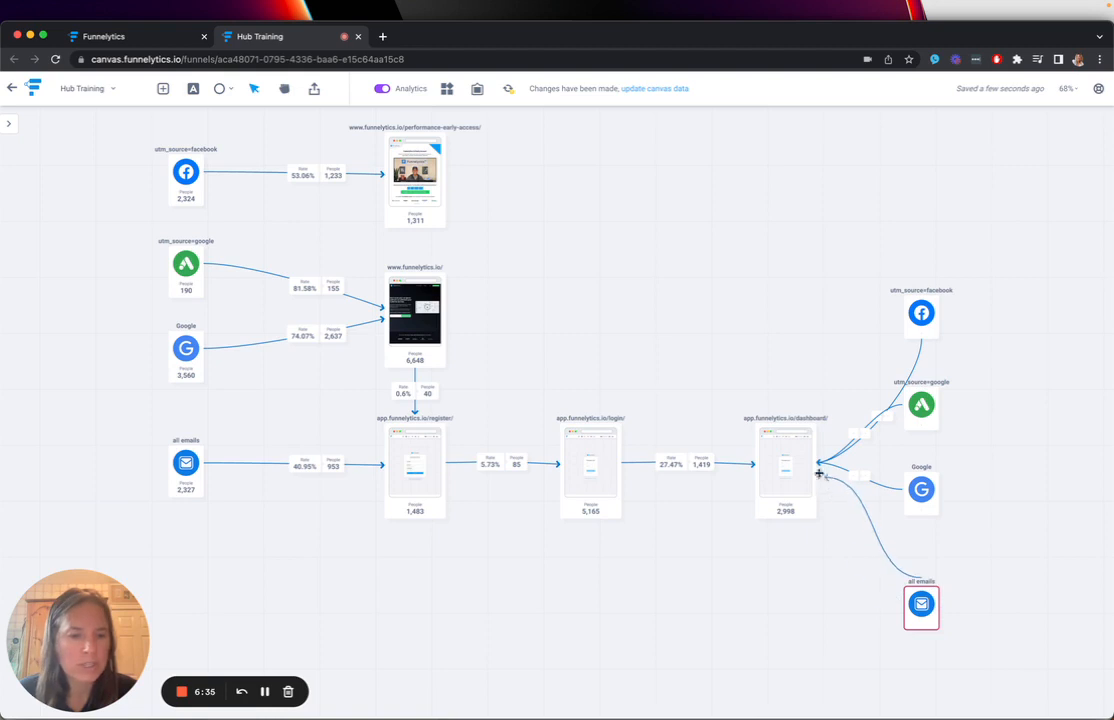
left_click(792, 499)
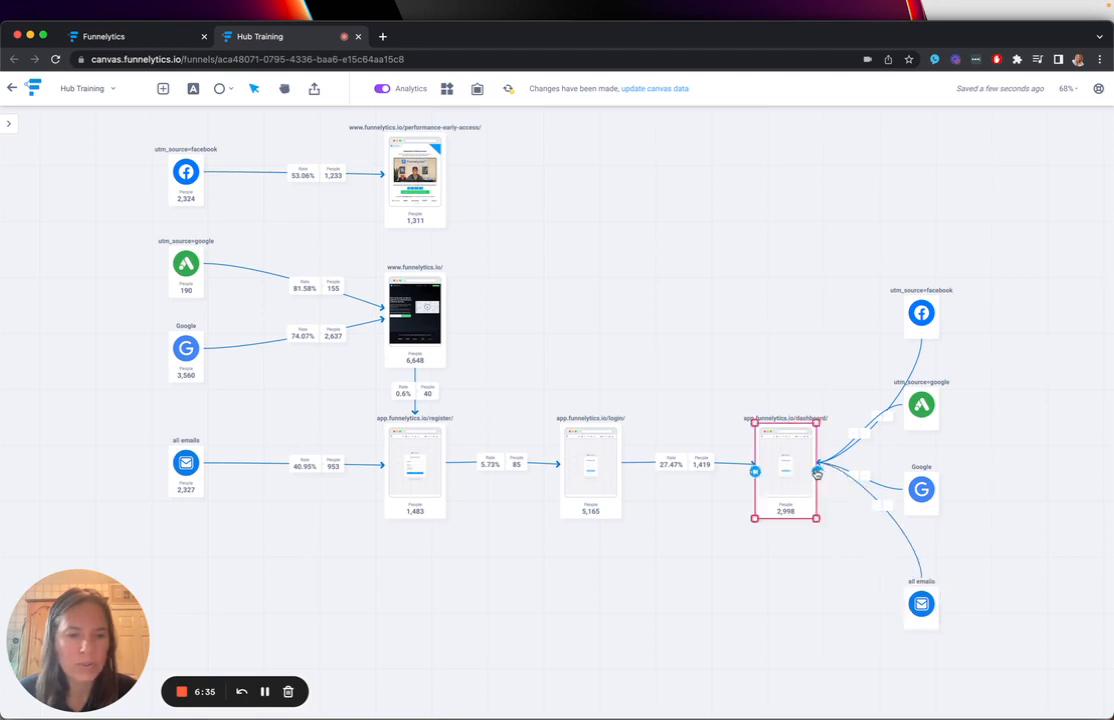
Attach the duplicated Facebook source's connection to its left side and move the four duplicates farther from the dashboard page in one column.
left_click(921, 352)
left_click_drag(921, 350, 905, 322)
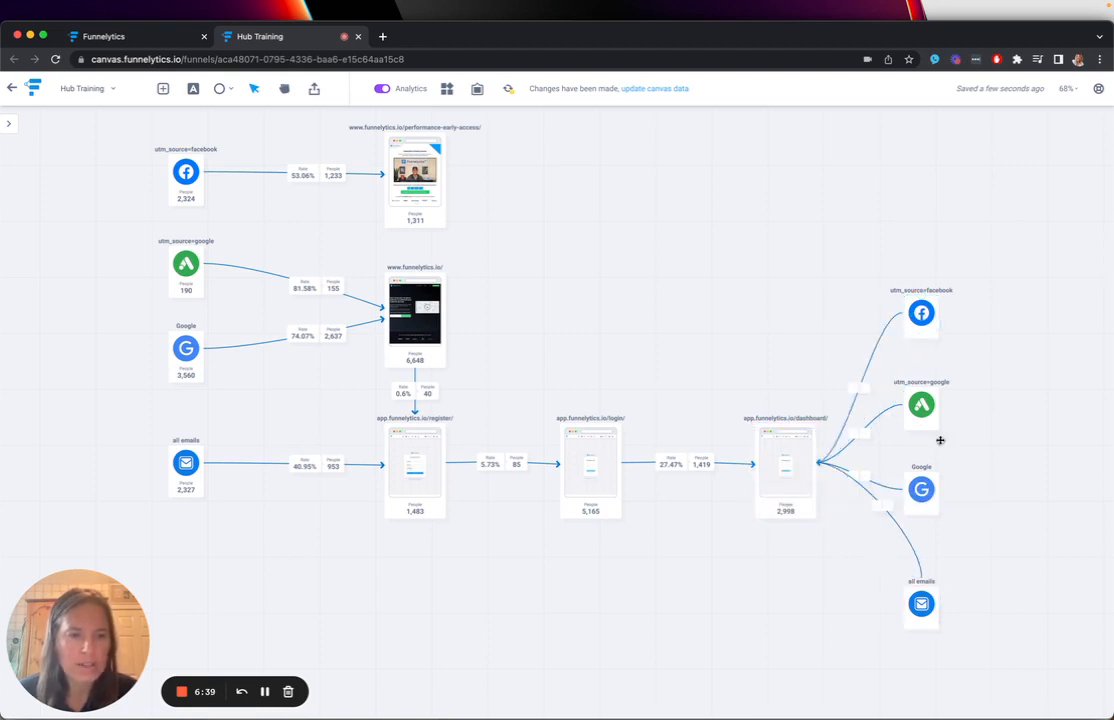
left_click_drag(918, 412, 944, 409)
left_click_drag(913, 325, 939, 323)
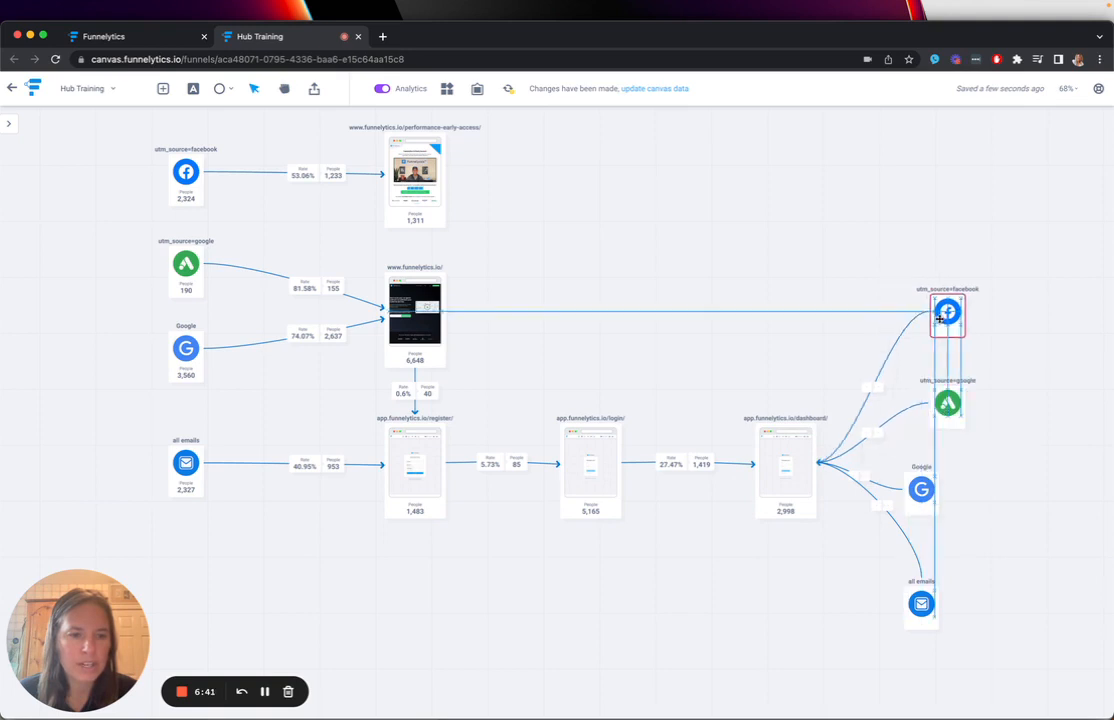
left_click_drag(928, 502, 954, 497)
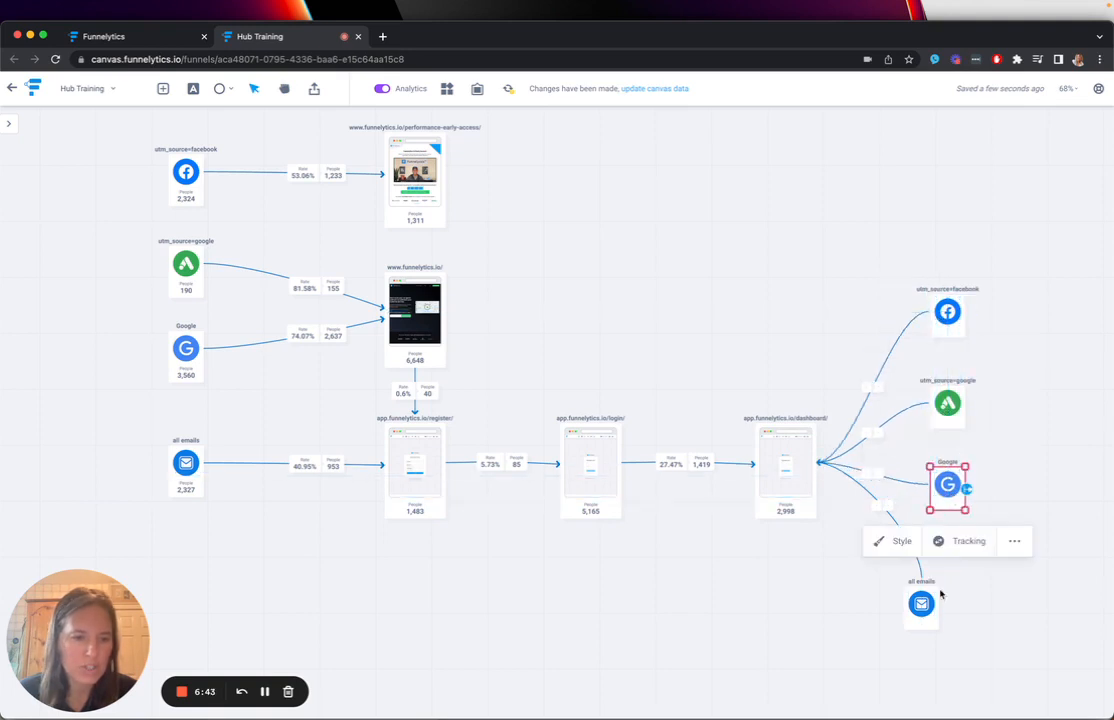
mouse_move(914, 602)
left_mouse_down()
mouse_move(951, 586)
mouse_move(900, 574)
mouse_move(947, 587)
mouse_move(930, 587)
left_mouse_up()
Set the connections from the duplicated all emails and Google sources to the dashboard page to Skip steps.
left_click(948, 562)
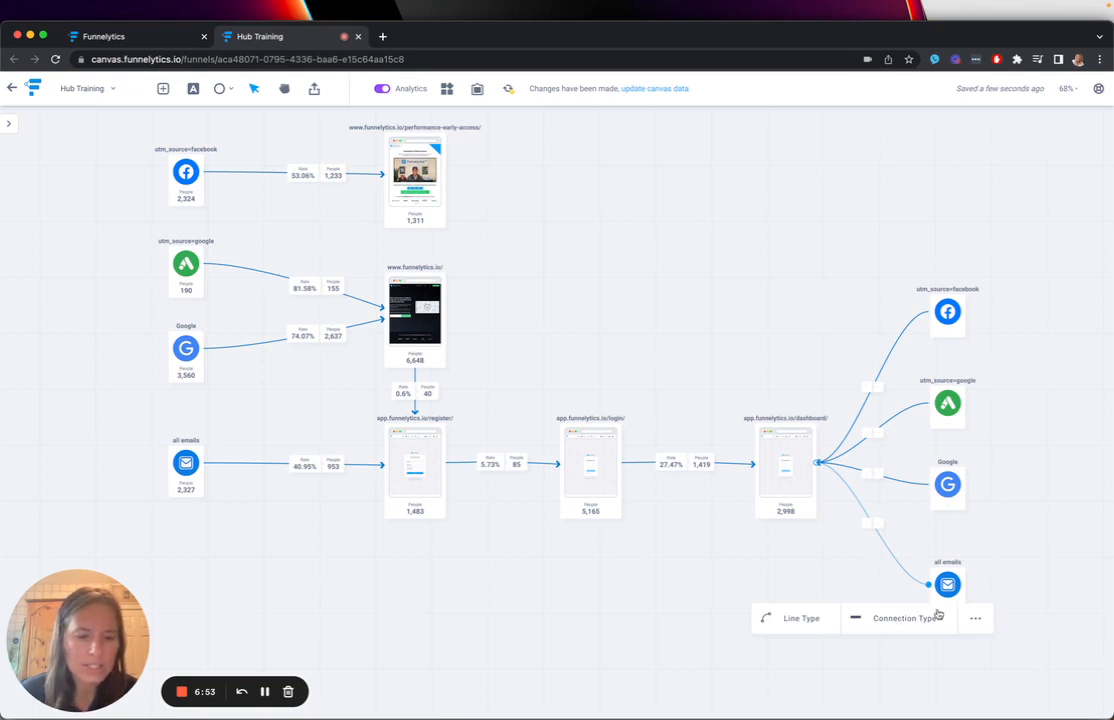
left_click(900, 619)
left_click(894, 685)
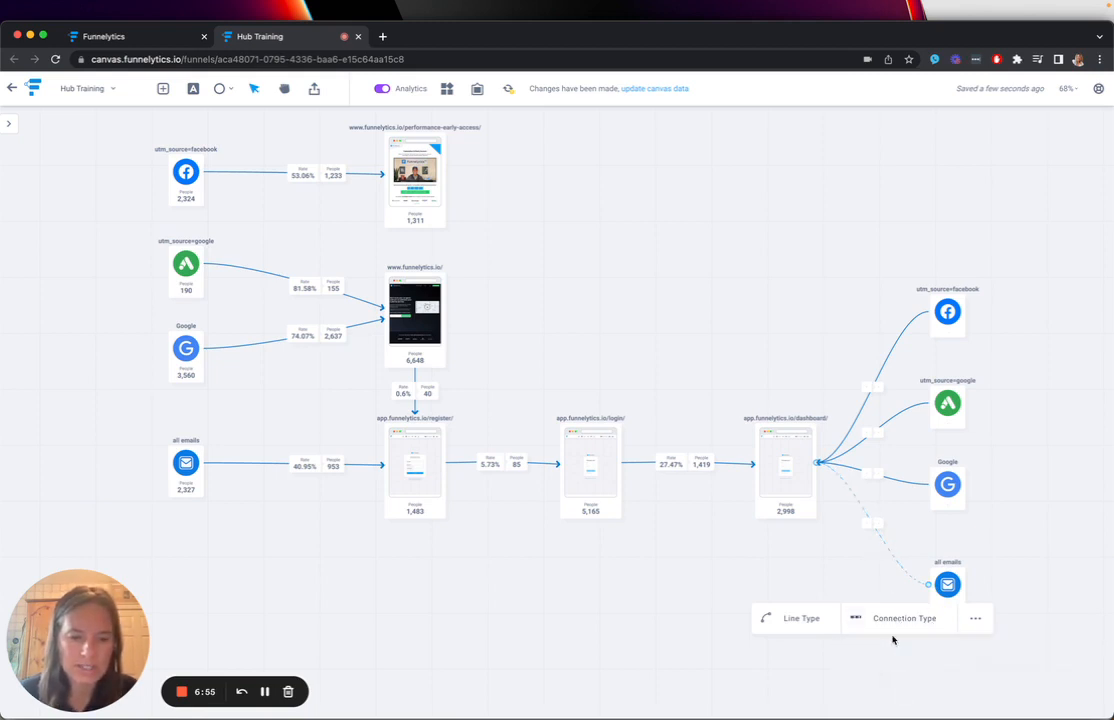
left_click(888, 477)
left_click(900, 518)
left_click(895, 575)
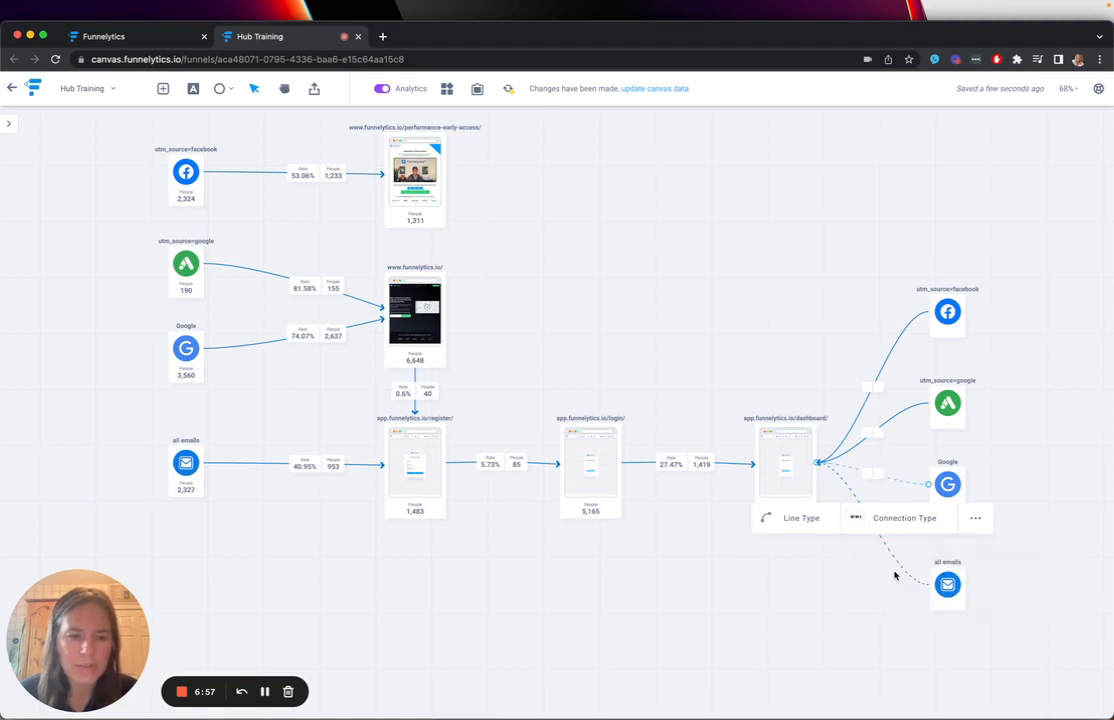
Set the connections from the duplicated Google Ads and Facebook sources to the dashboard page to Skip steps.
left_click(900, 422)
left_click(905, 499)
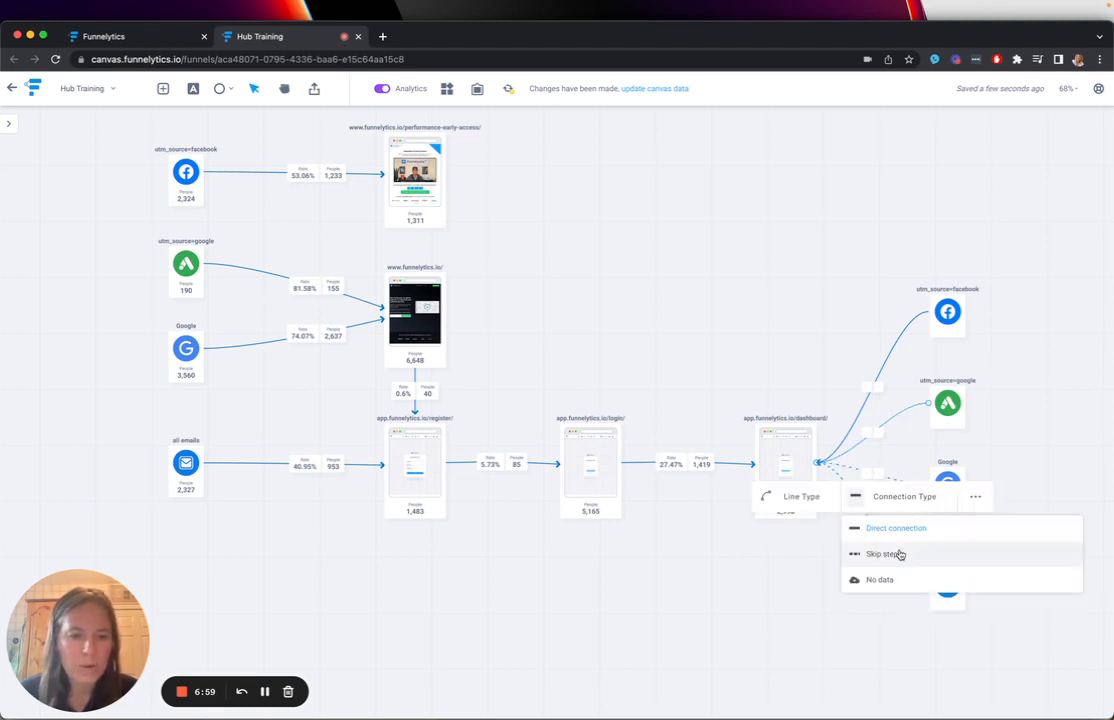
left_click(900, 552)
left_click(906, 330)
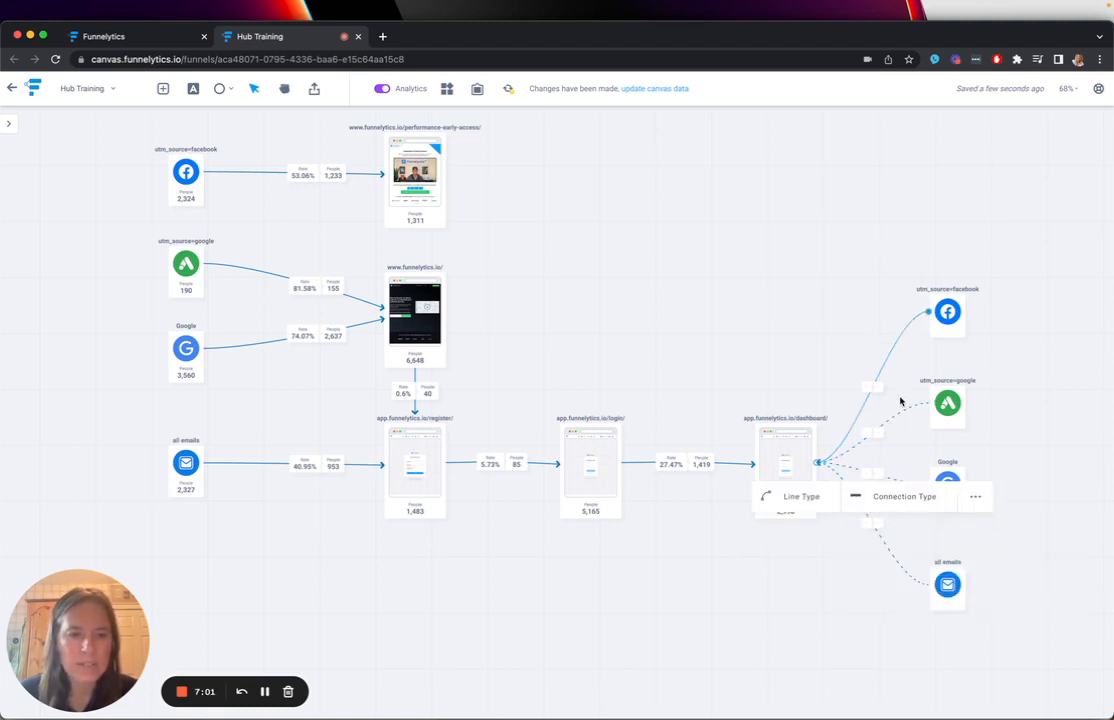
left_click(902, 497)
left_click(910, 554)
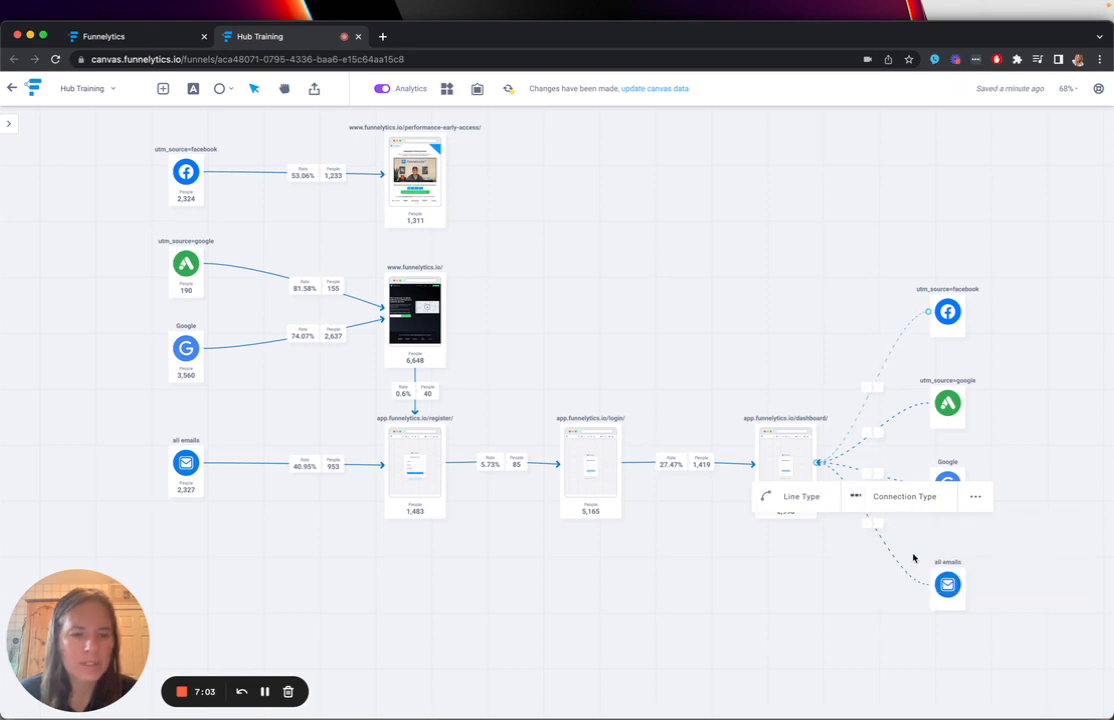
Update the canvas data and examine the rates between the duplicated sources and the dashboard page.
left_click_drag(149, 452, 440, 514)
left_click(512, 607)
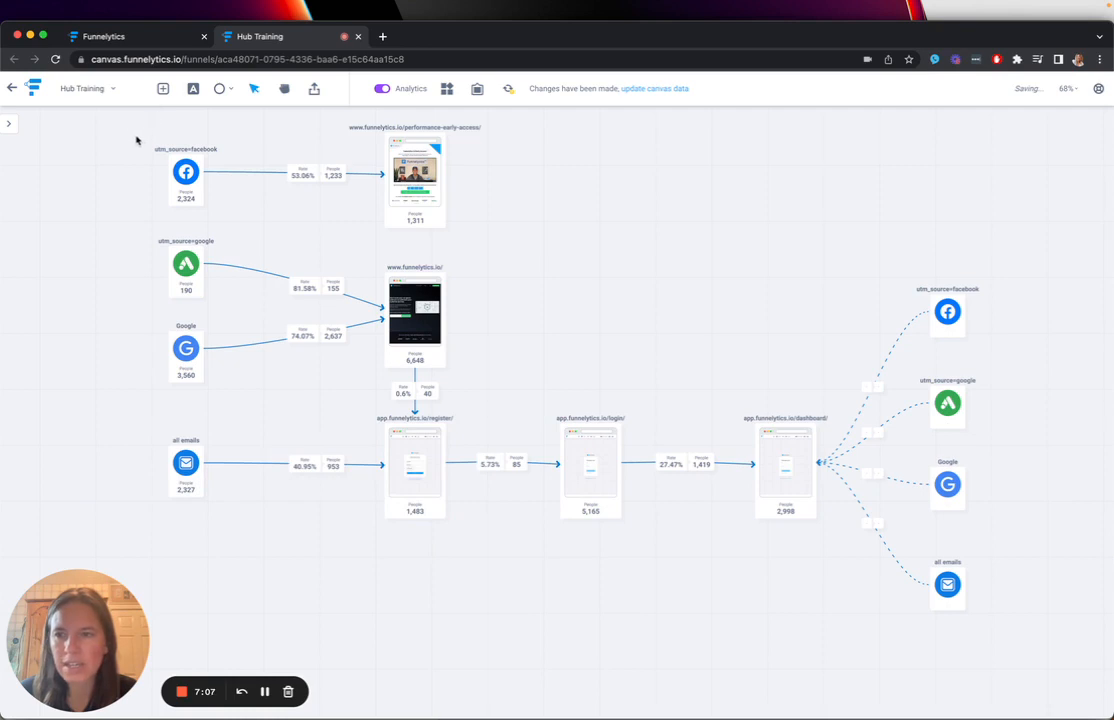
left_click_drag(136, 136, 186, 507)
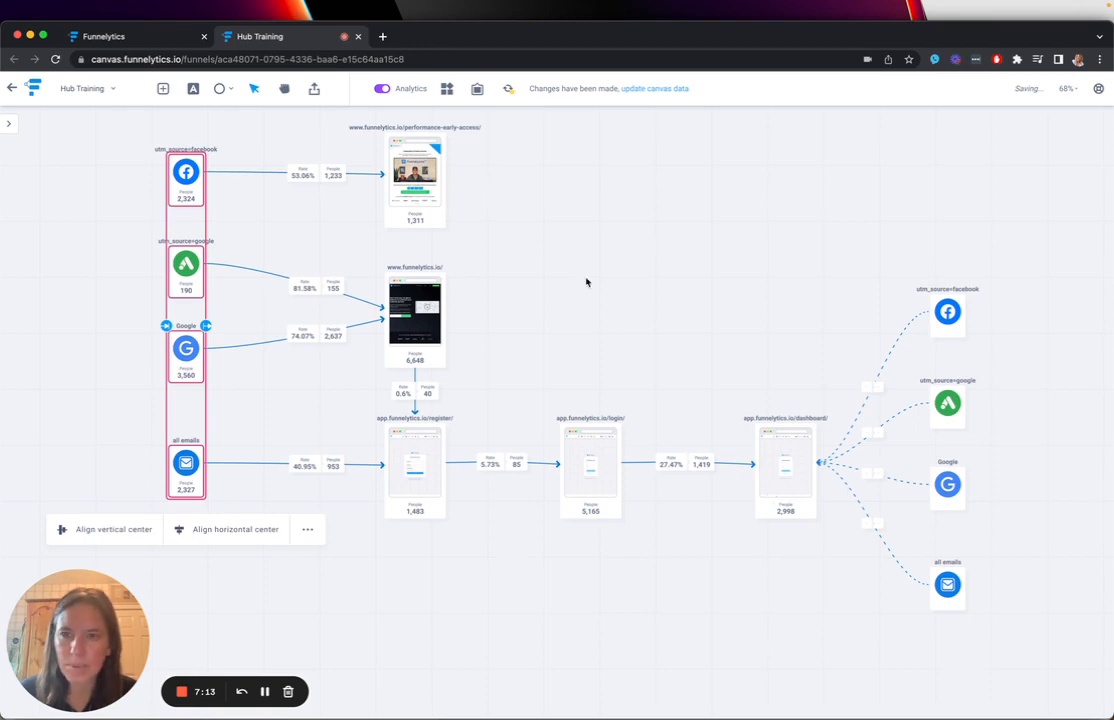
left_click(650, 89)
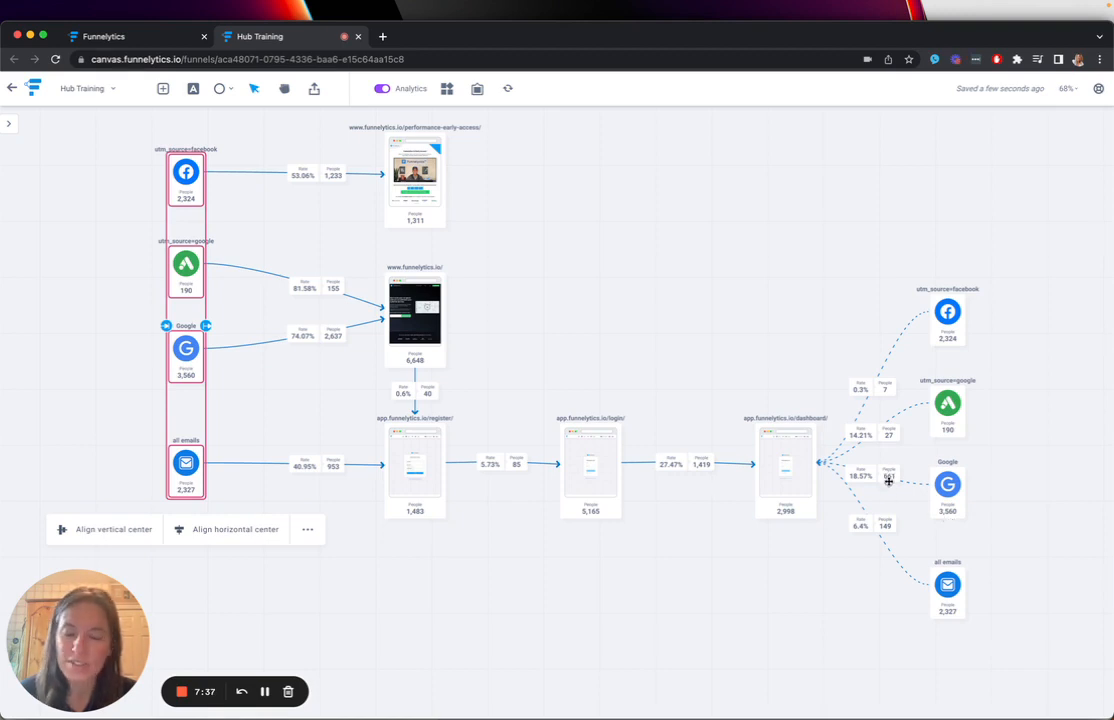
left_click(786, 468)
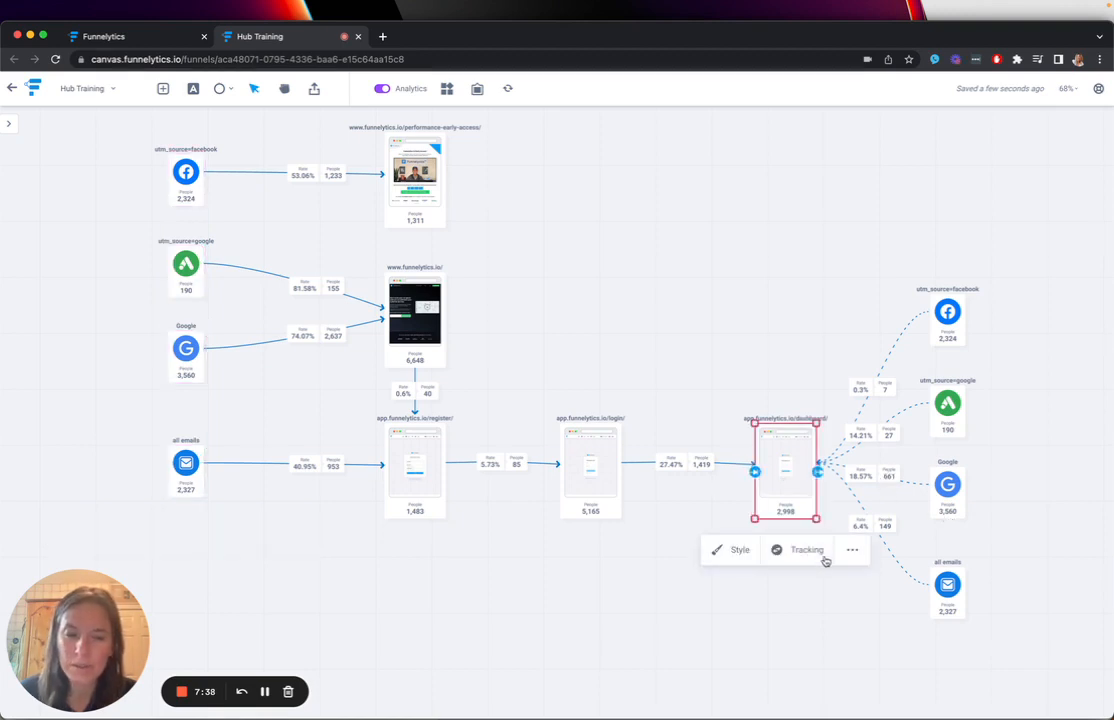
left_click(948, 607)
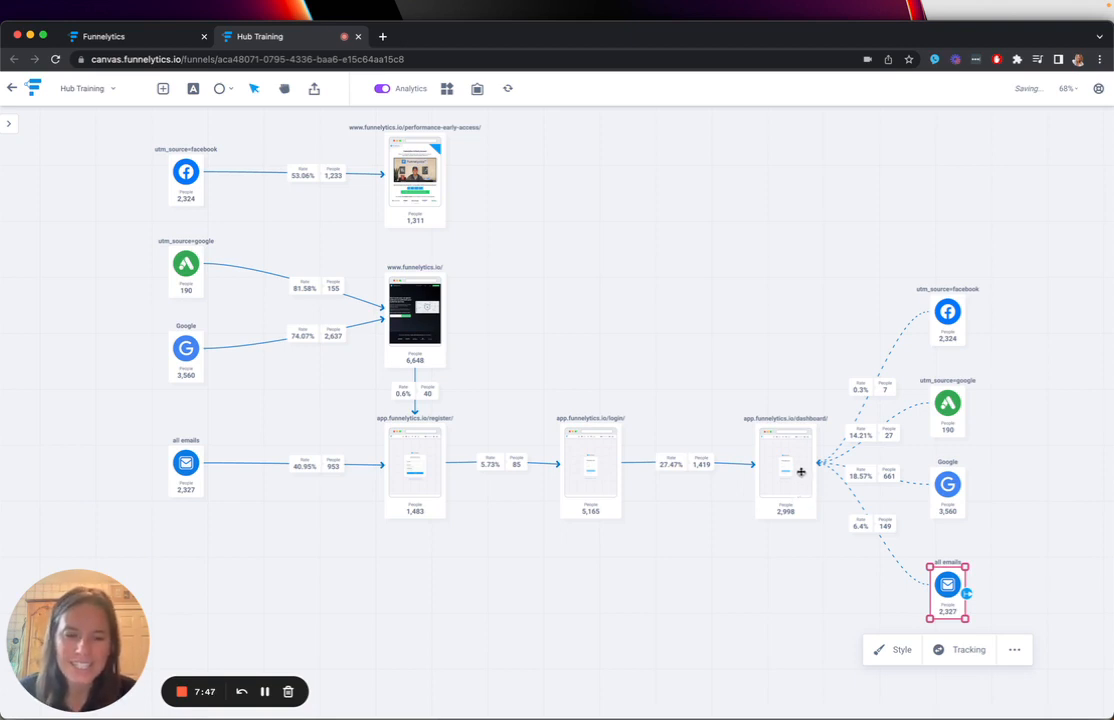
Try linking the original all emails source straight to the dashboard page with a Skip steps connection, and remove that connection.
left_click(180, 468)
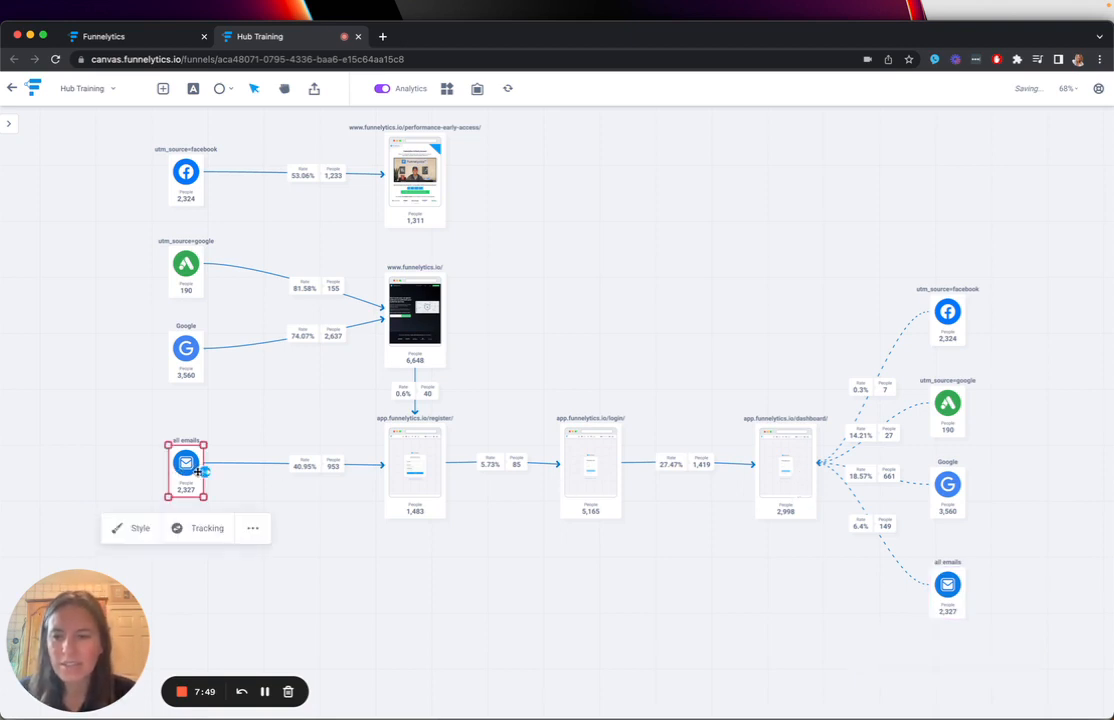
left_click_drag(200, 470, 786, 480)
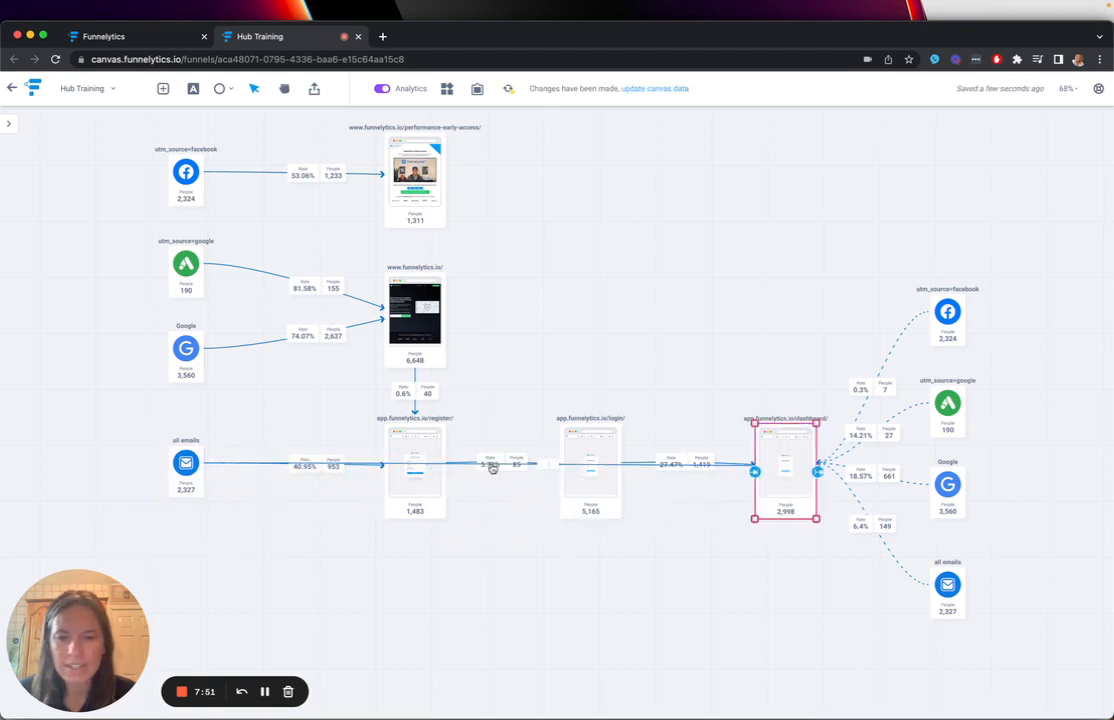
left_click_drag(492, 467, 510, 676)
left_click_drag(634, 468, 631, 496)
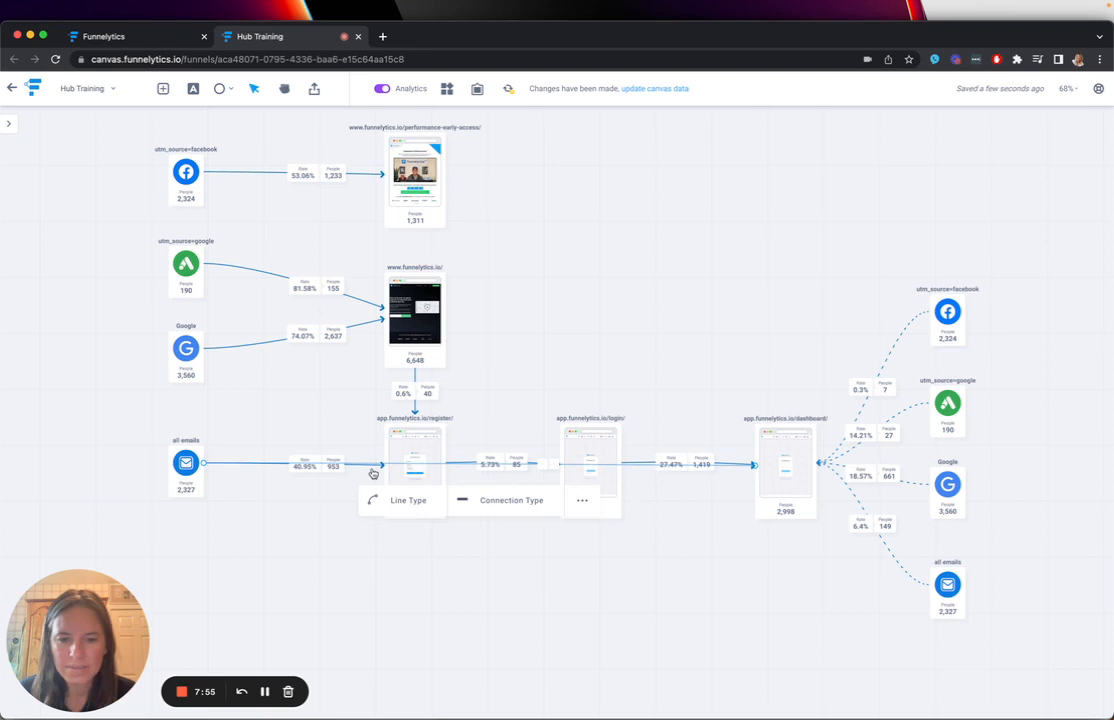
left_click(492, 503)
left_click(511, 562)
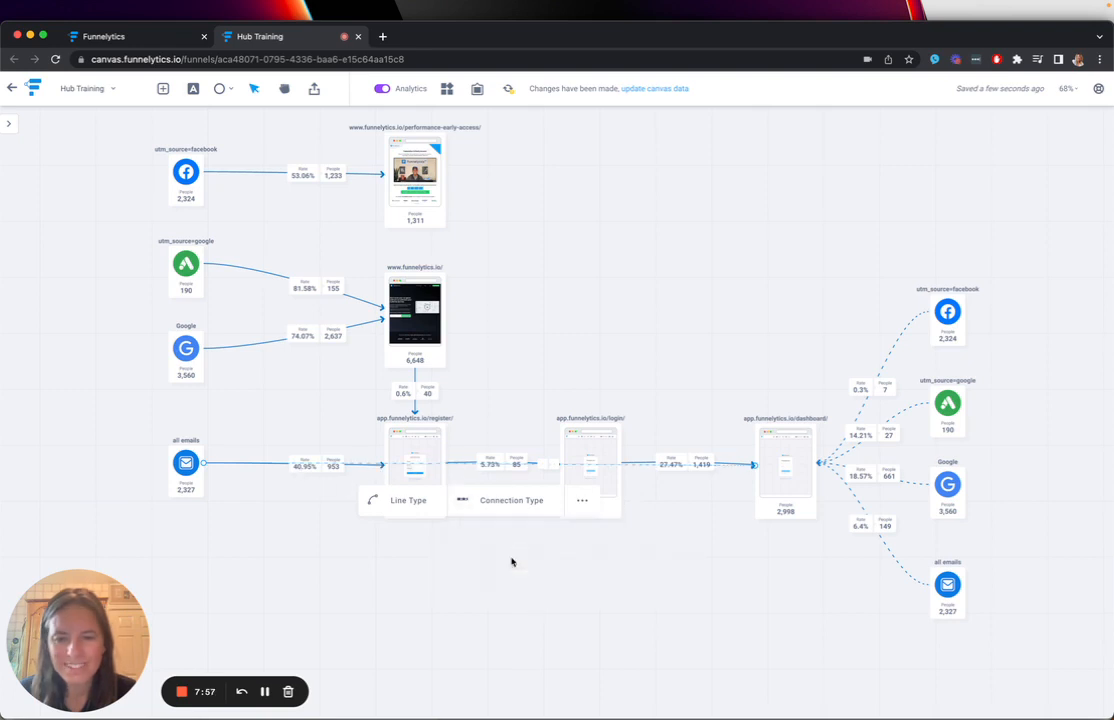
left_click(742, 540)
left_click_drag(630, 467, 623, 468)
left_click_drag(623, 466, 591, 446)
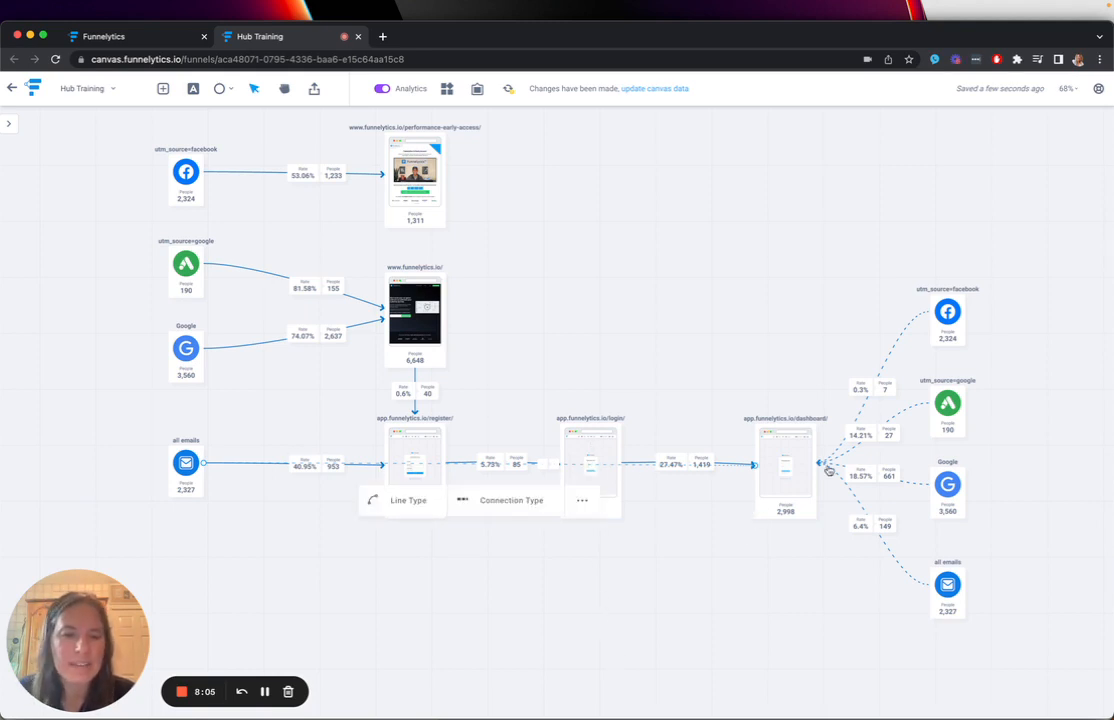
left_click(627, 468)
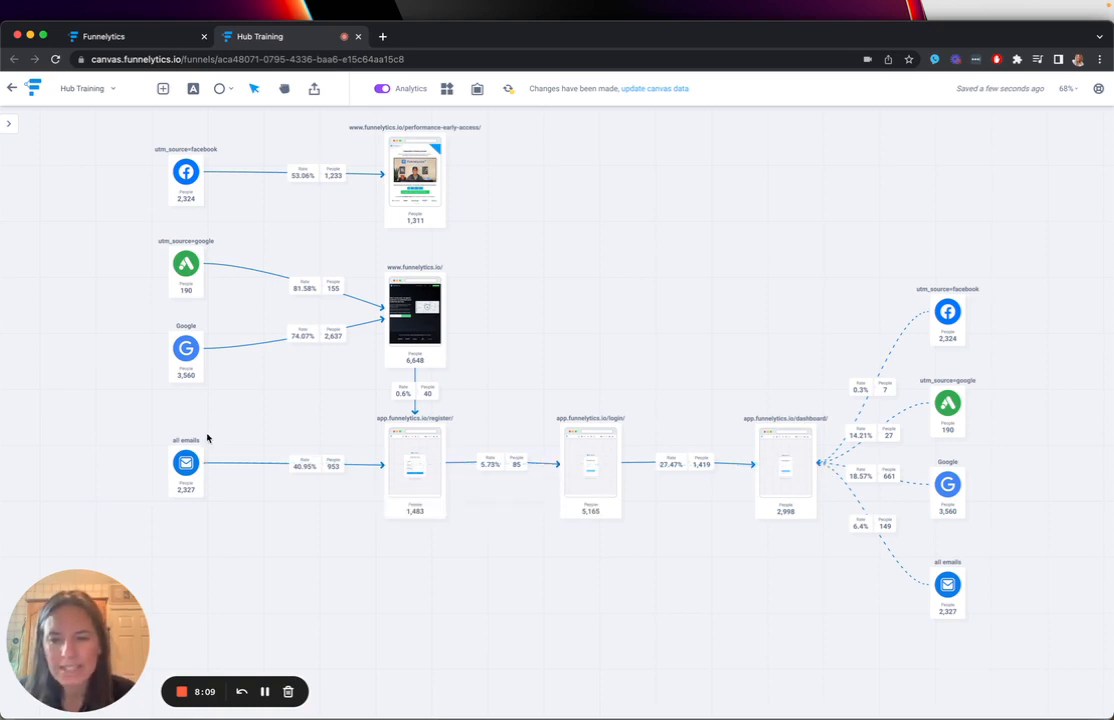
left_click_drag(935, 215, 1069, 657)
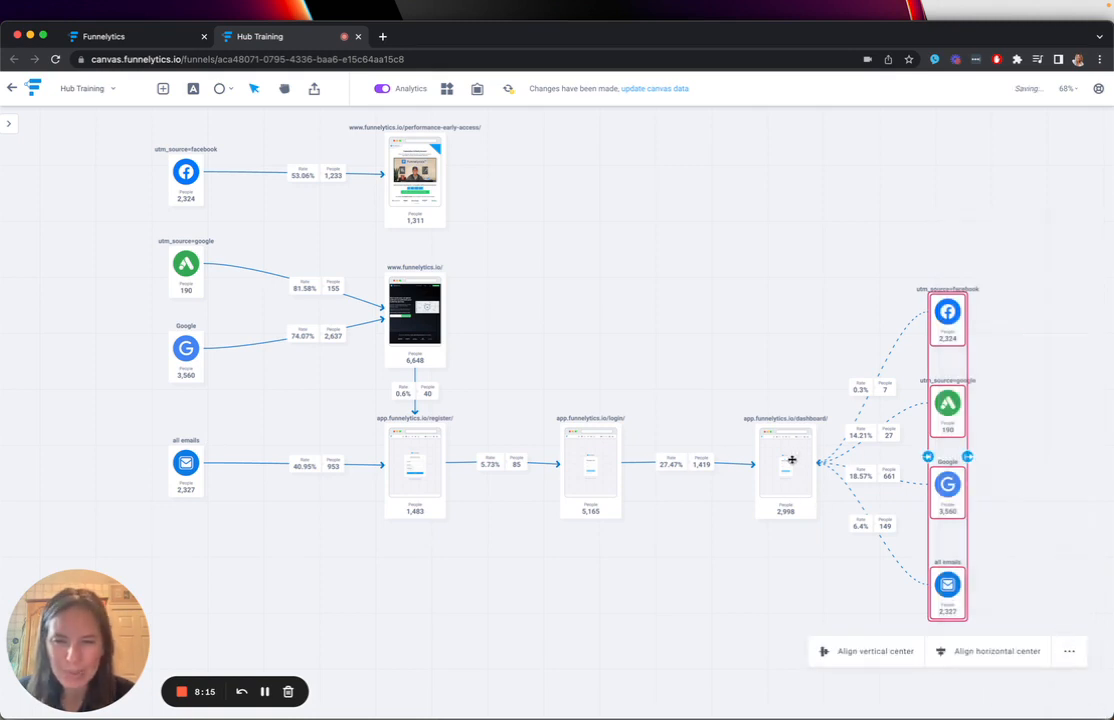
left_click(819, 313)
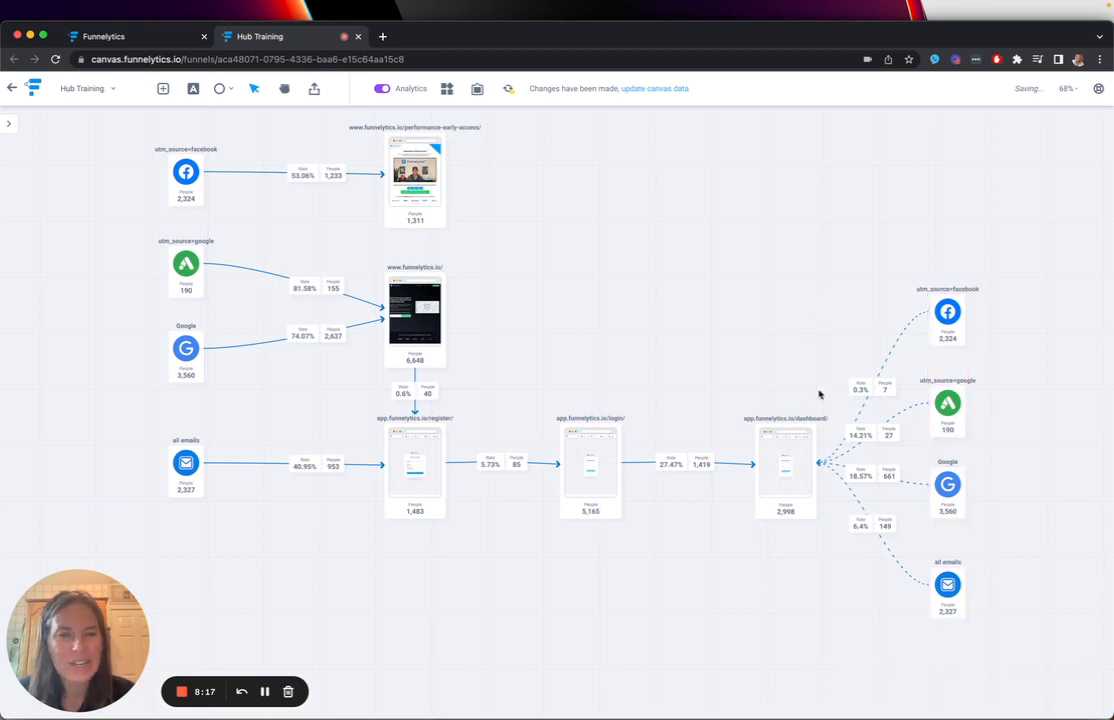
scroll(781, 476, "up", 1)
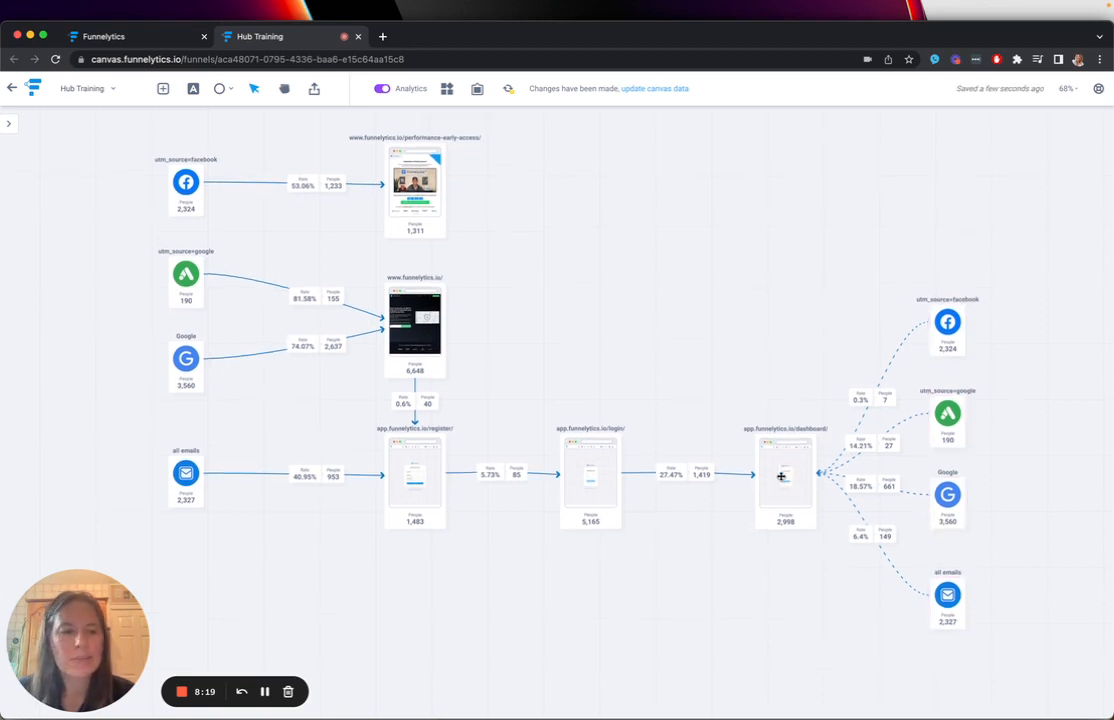
left_click(956, 329)
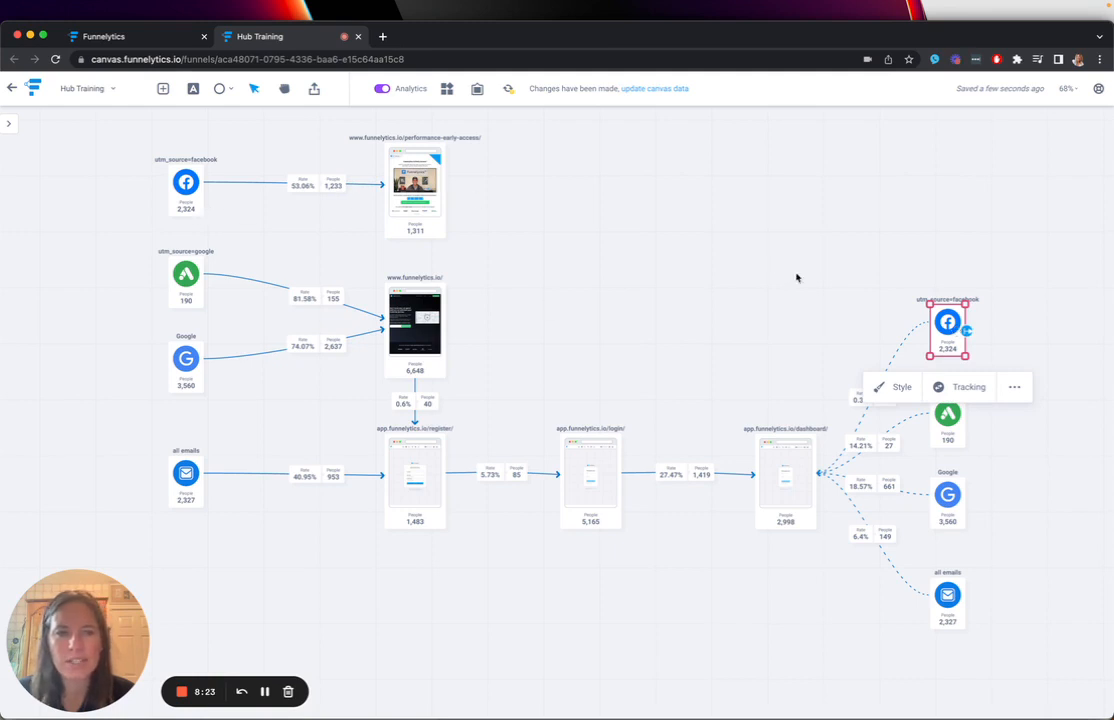
left_click(898, 318)
Duplicate the Facebook source next to the dashboard page and place the copy above and to the right of the source column.
scroll(898, 318, "right", 5)
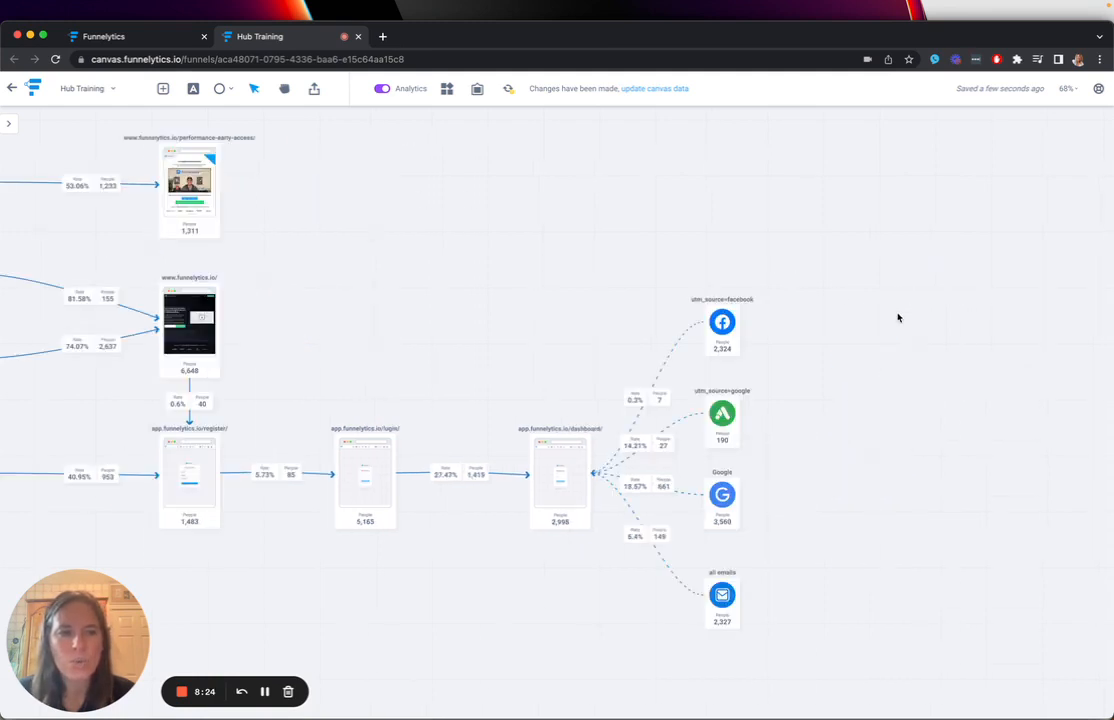
left_click(710, 330)
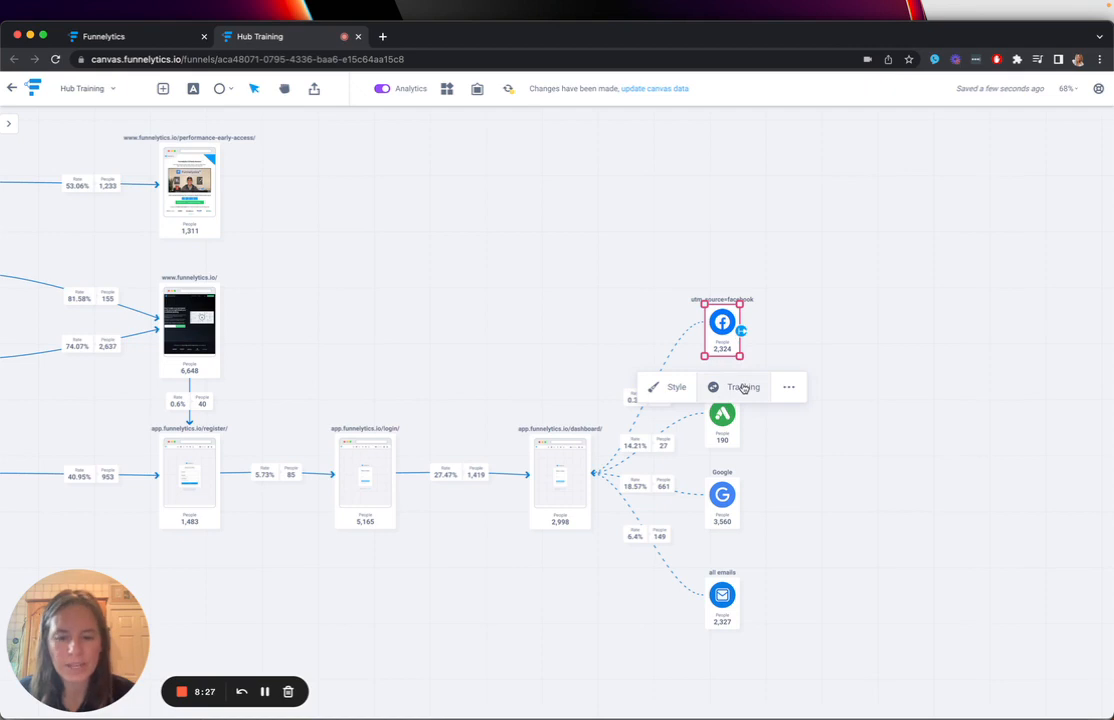
key("super+v")
left_click_drag(746, 348, 909, 205)
left_click(855, 228)
scroll(855, 228, "right", 5)
Examine the utm_campaign values available in the tracking settings of the new Facebook source copy.
left_click(694, 198)
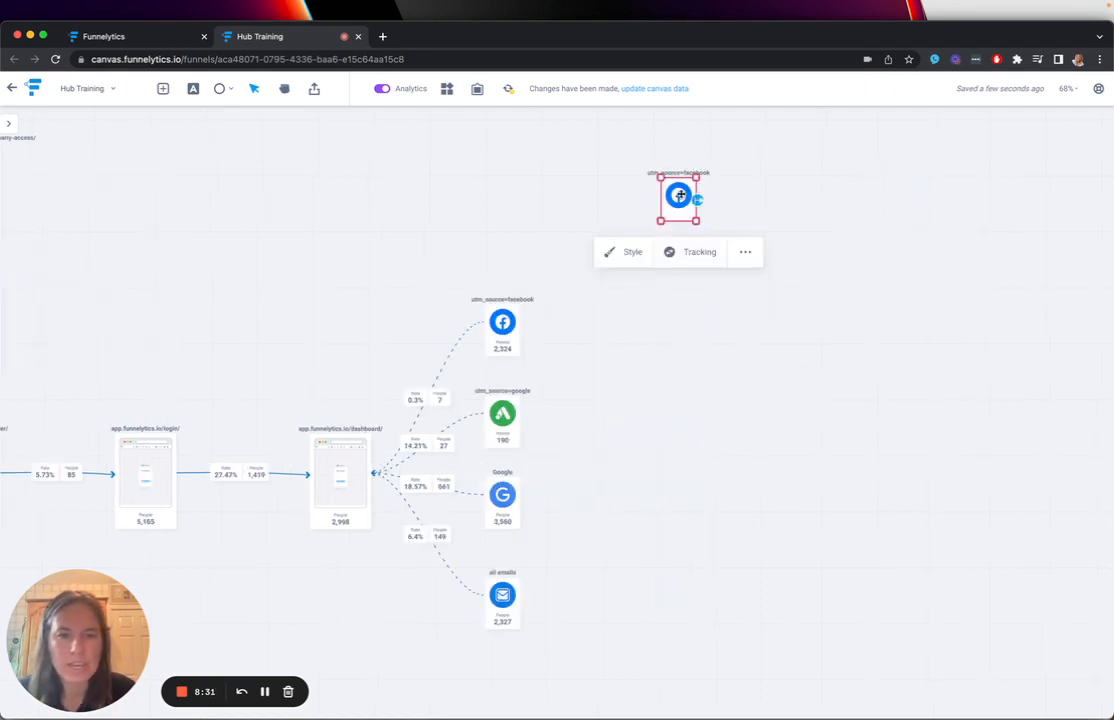
left_click(694, 254)
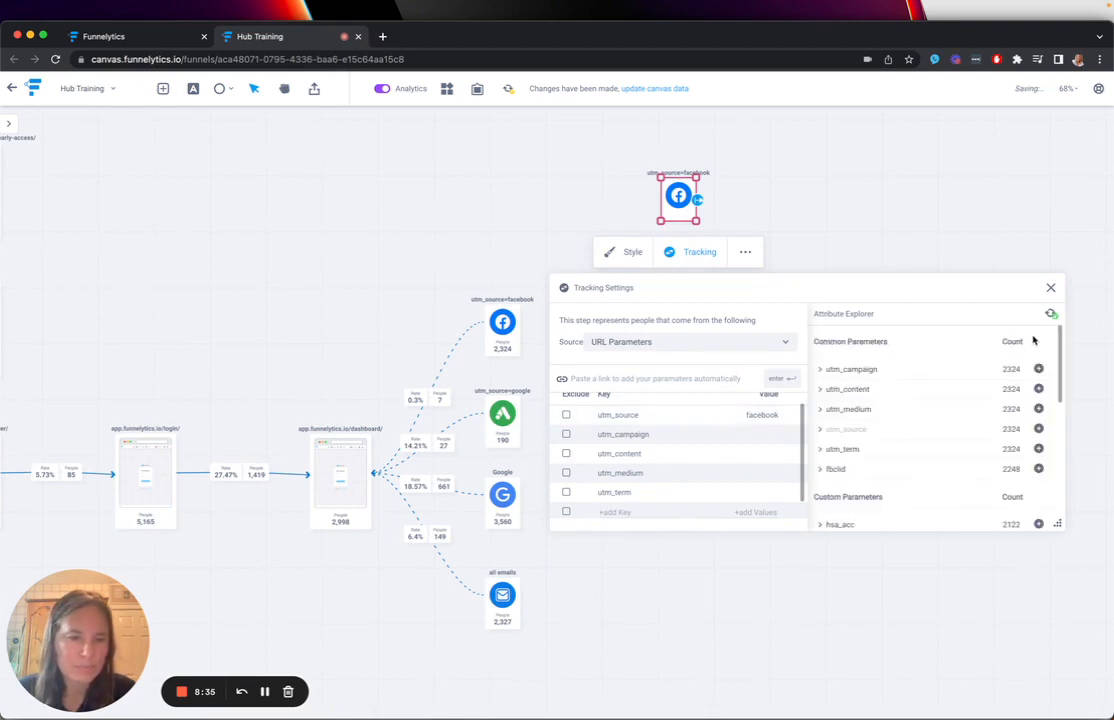
left_click(821, 371)
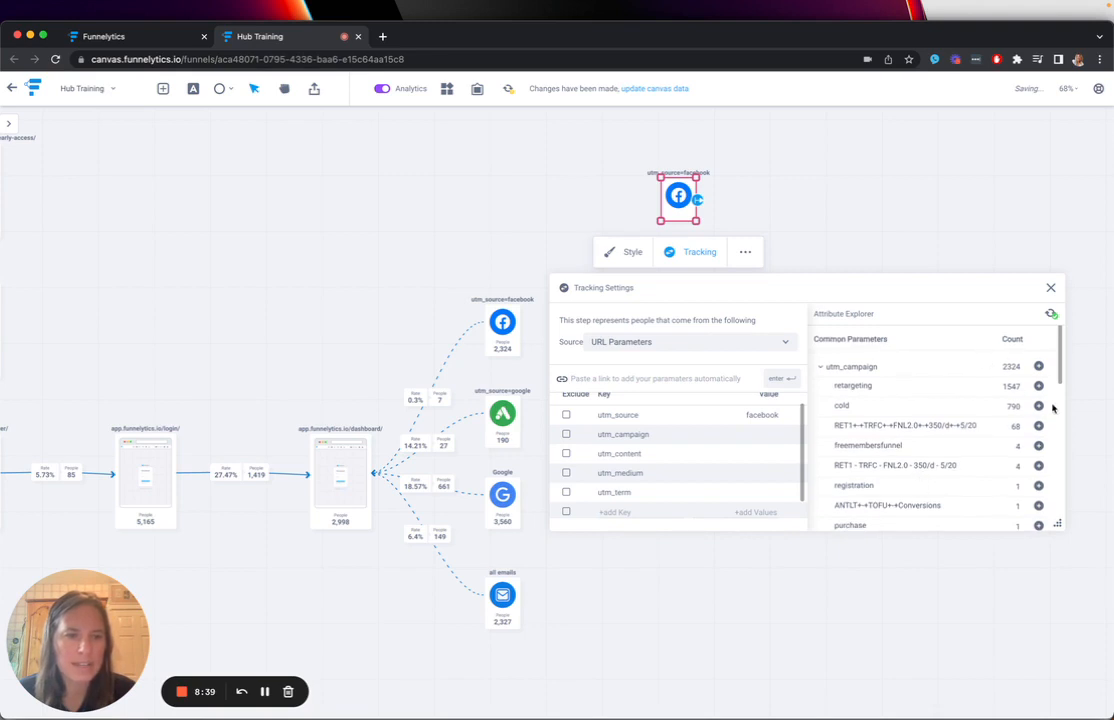
left_click(805, 227)
Add a traffic source for the retargeting value of utm_campaign below the new Facebook source copy.
right_click(689, 279)
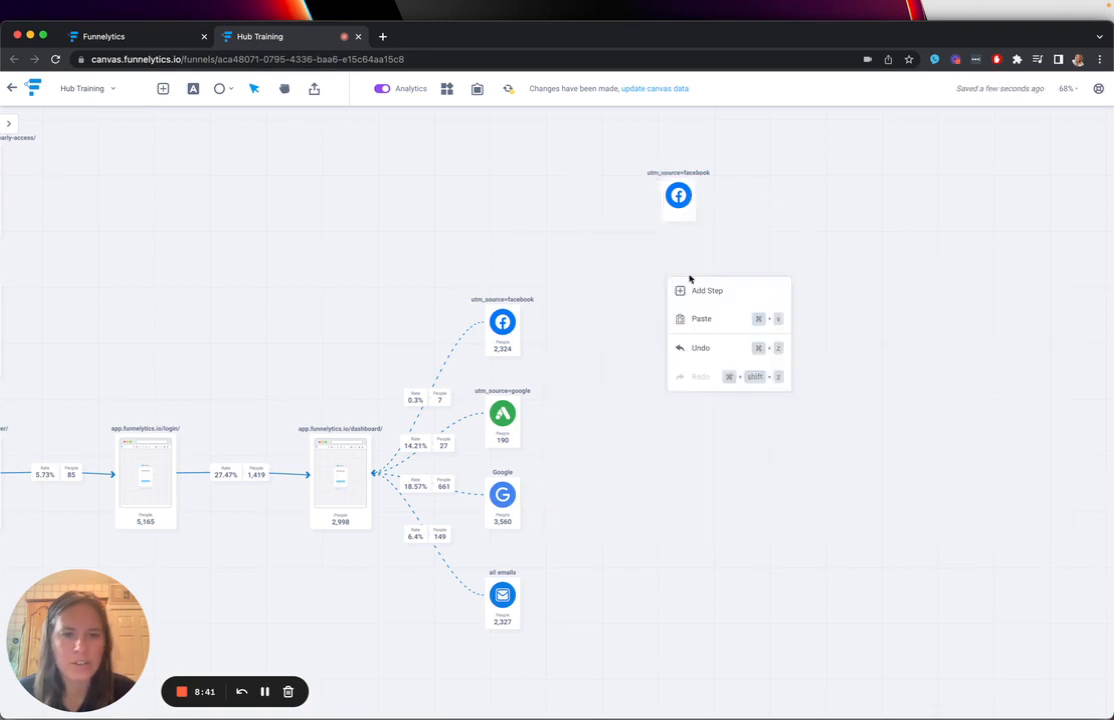
left_click(692, 291)
left_click(905, 308)
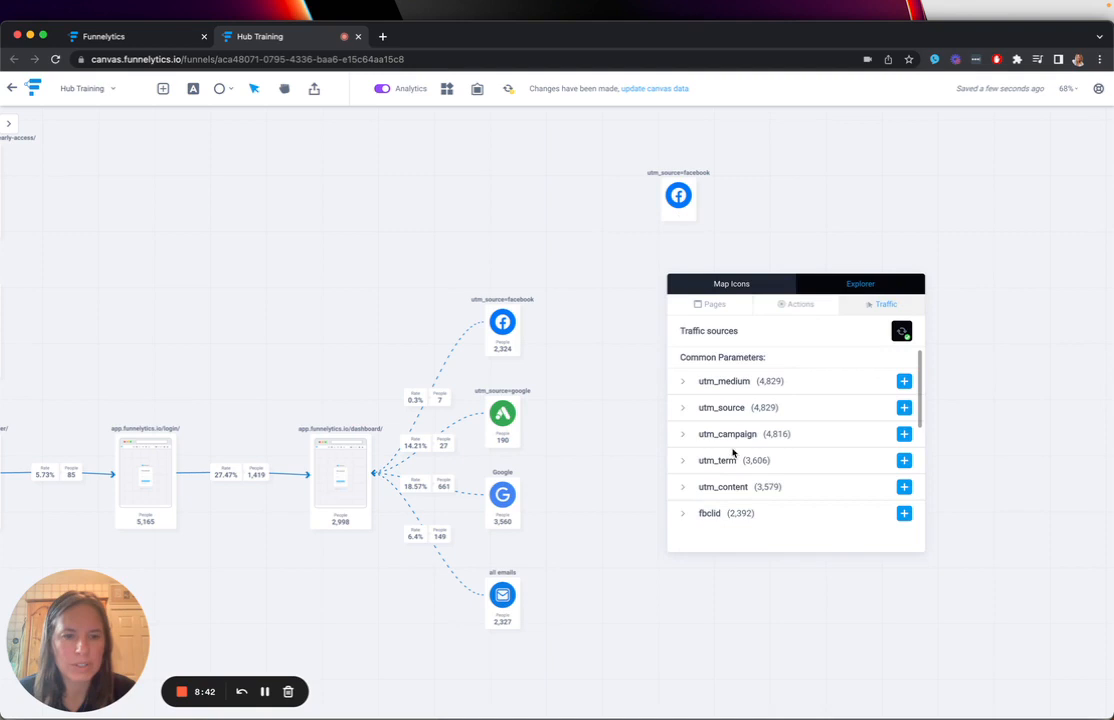
left_click(681, 433)
left_click(904, 459)
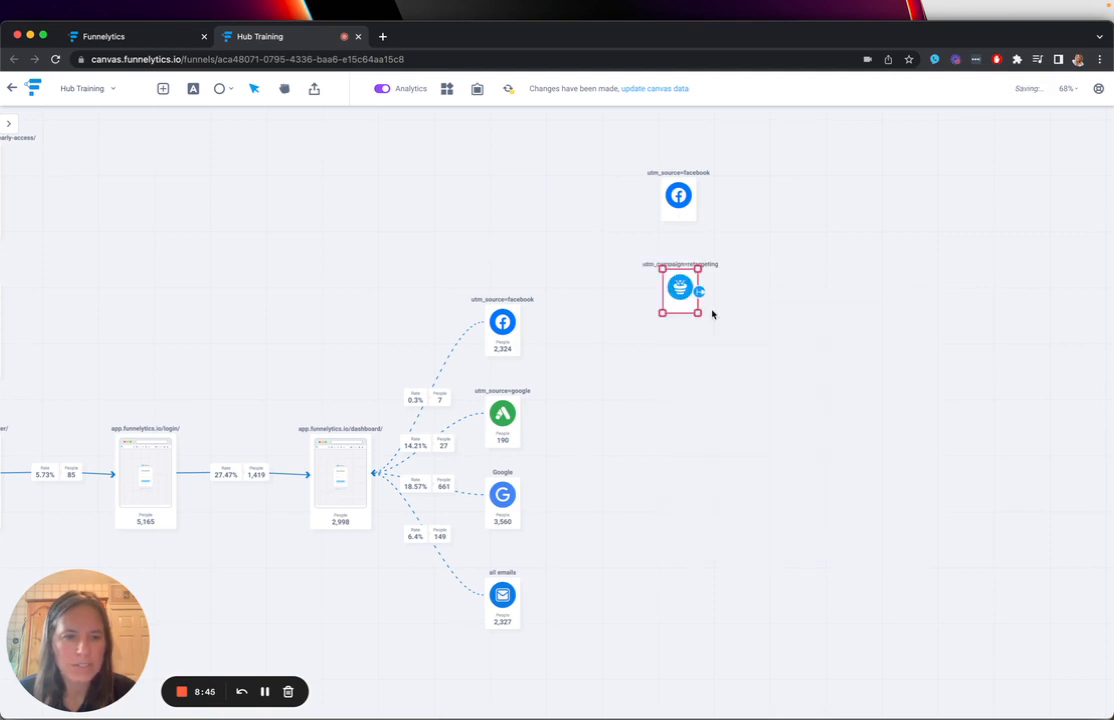
Add a traffic source for utm_campaign 2.0_launch_announcement and place it directly below the retargeting source.
right_click(727, 343)
left_click(758, 357)
left_click(941, 373)
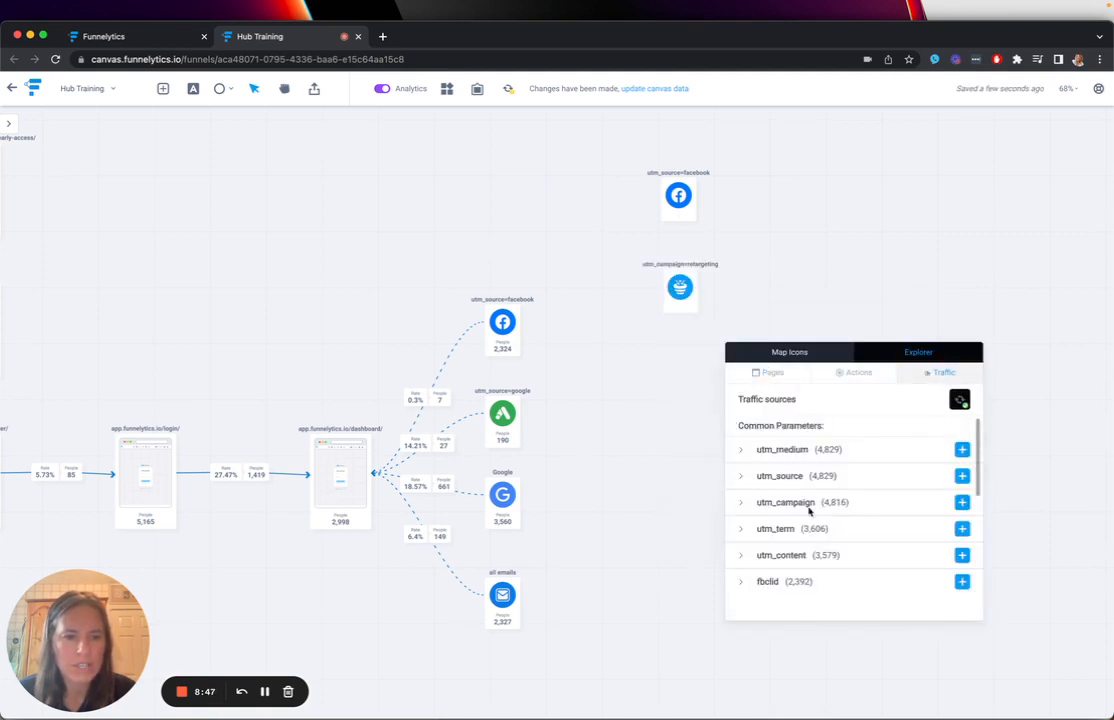
left_click(743, 506)
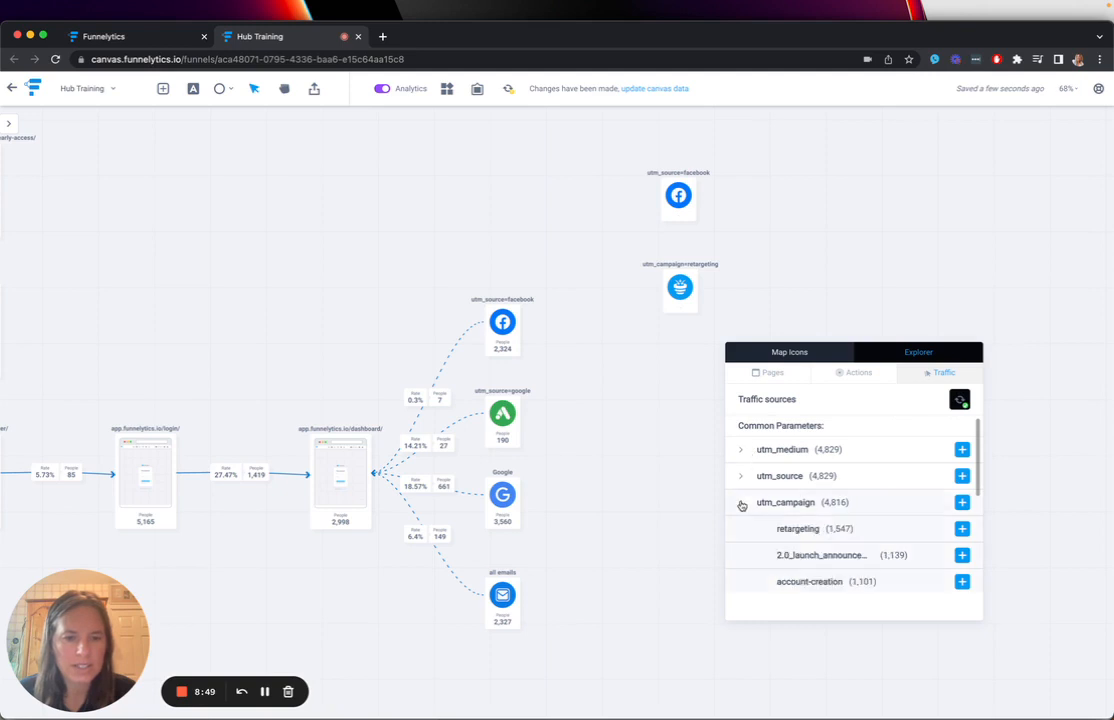
scroll(944, 541, "down", 1)
left_click(961, 541)
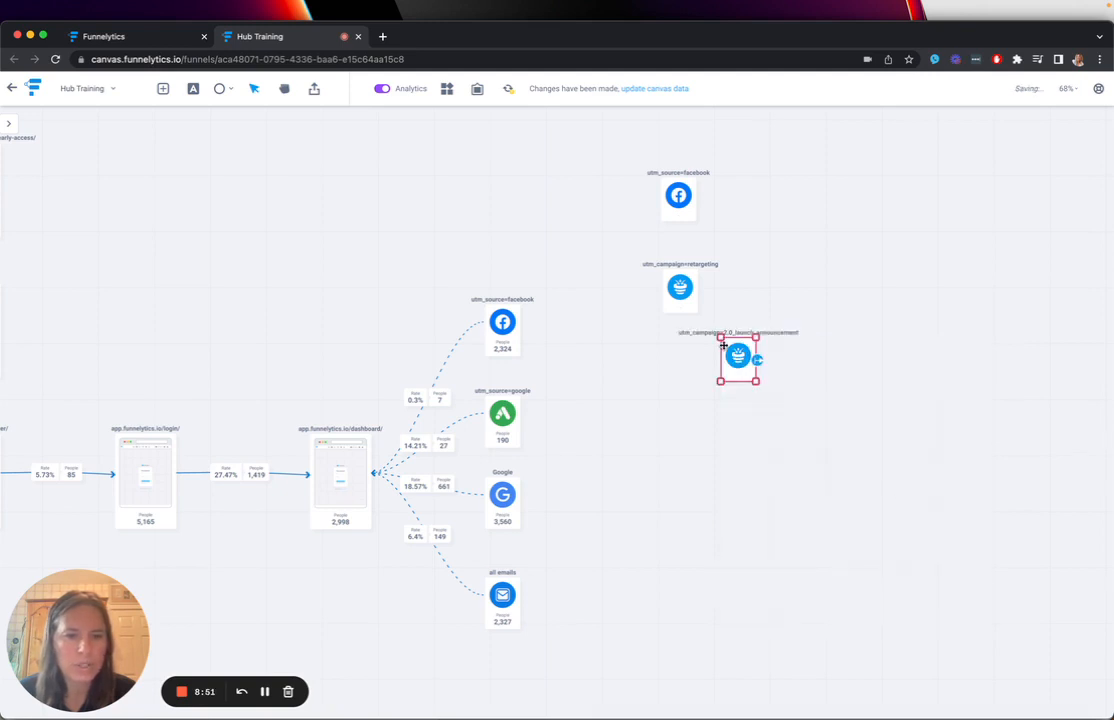
left_click_drag(736, 356, 673, 347)
left_click(701, 413)
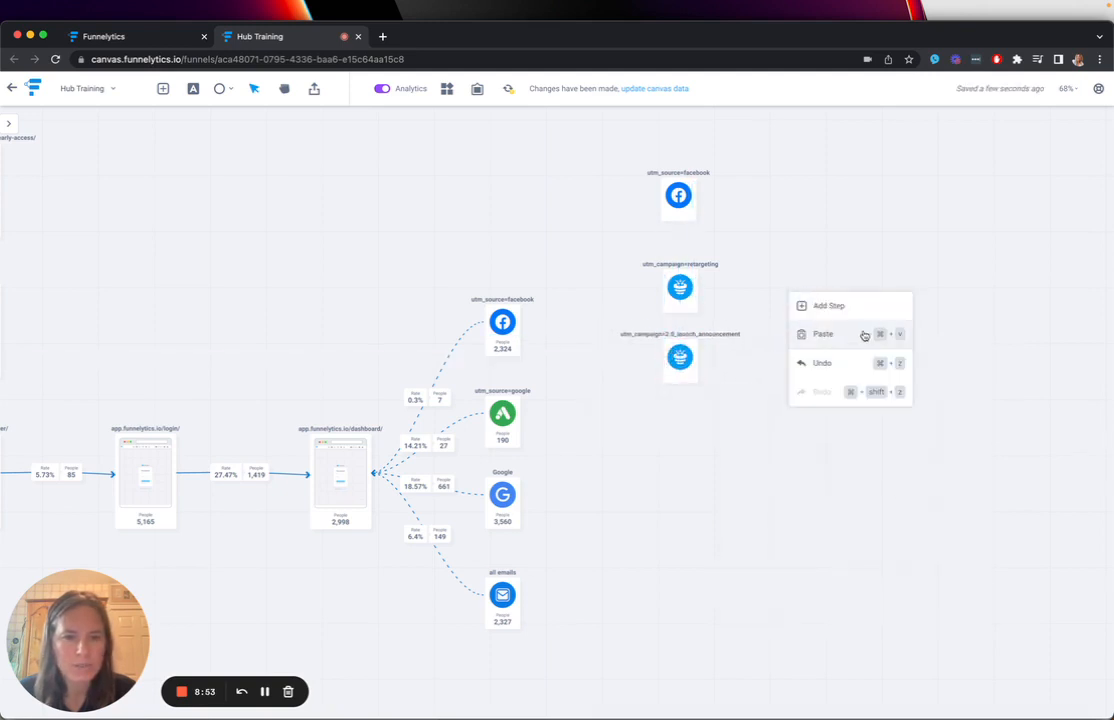
Add a traffic source for utm_campaign cold and place it below the 2.0_launch_announcement source.
left_click(865, 307)
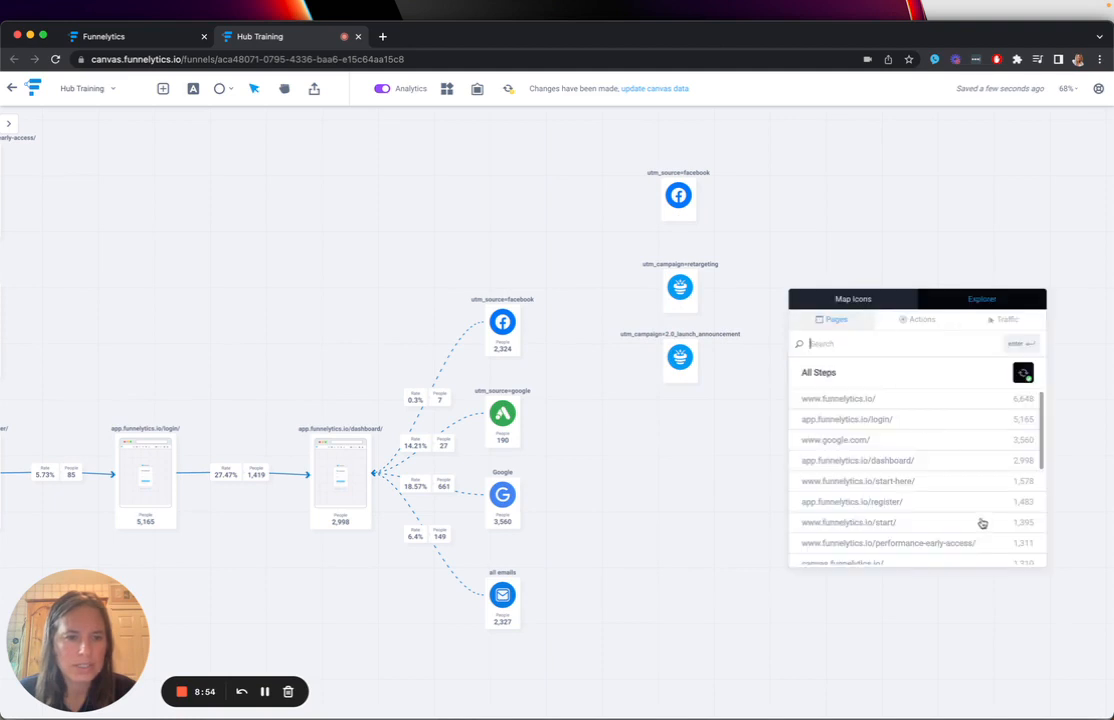
left_click(1003, 320)
left_click(803, 450)
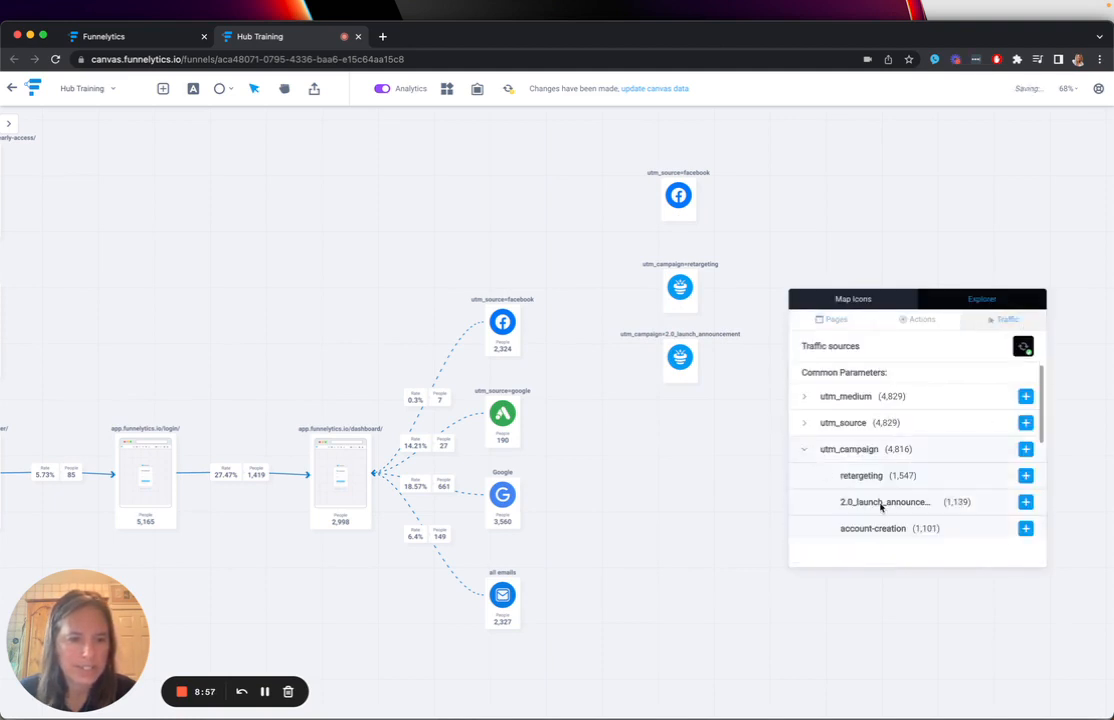
scroll(885, 500, "down", 1)
scroll(980, 470, "down", 3)
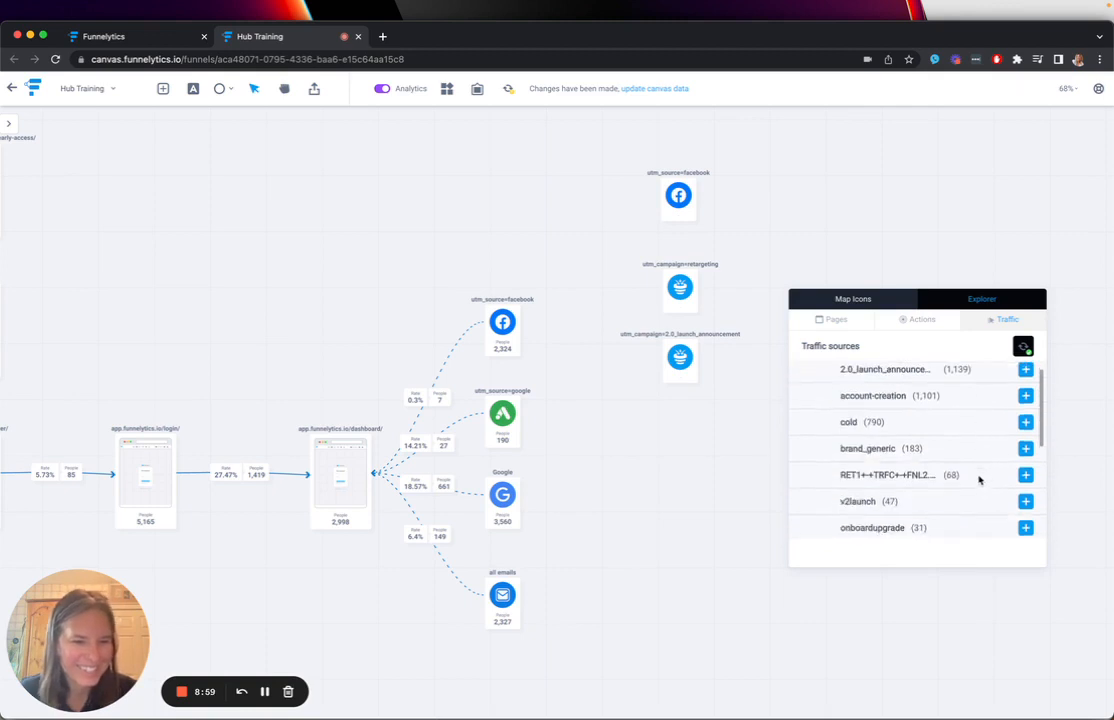
left_click(1025, 421)
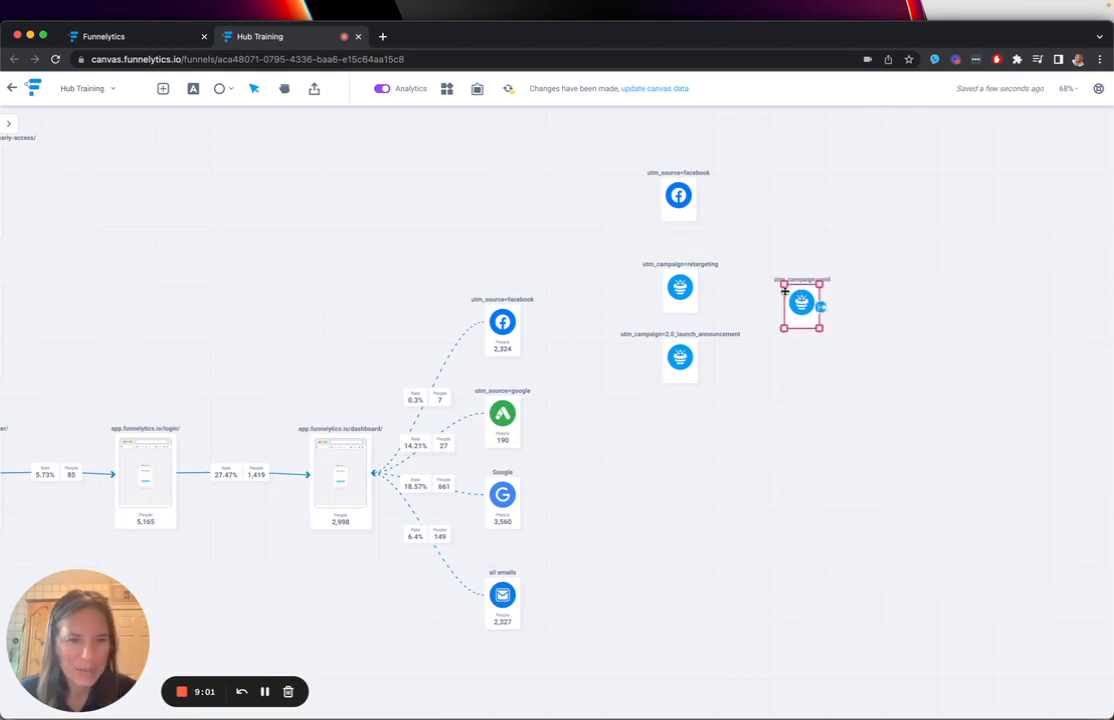
left_click_drag(801, 302, 680, 438)
left_click(468, 140)
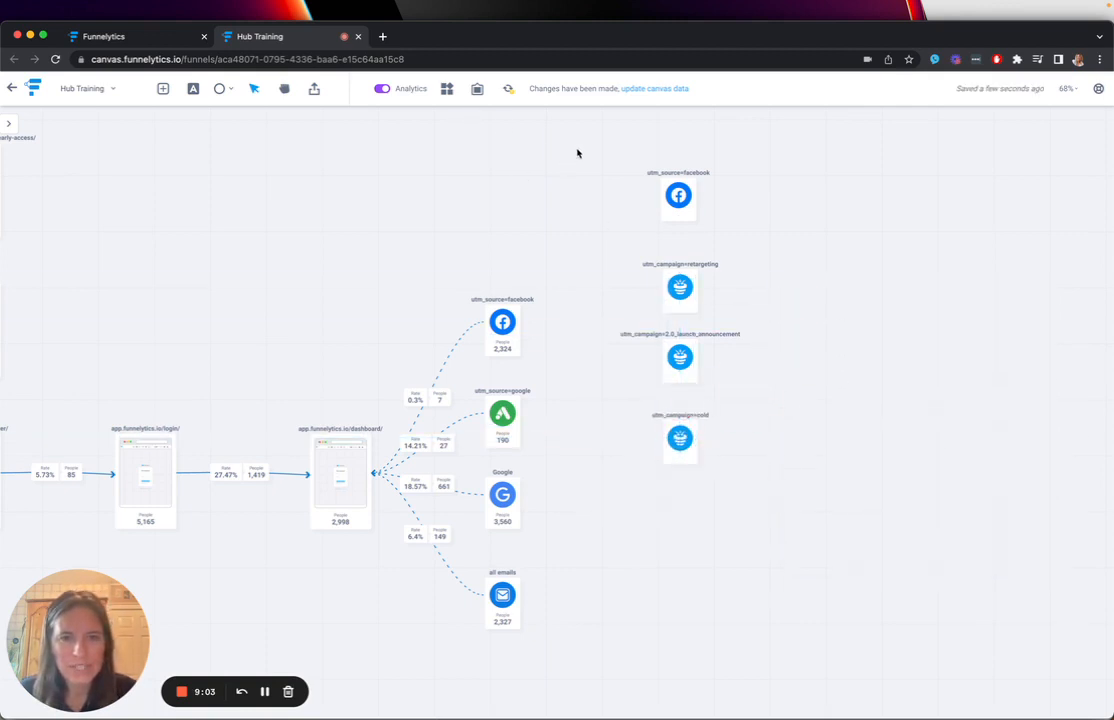
Try to align the Facebook copy and the three campaign sources by horizontal center, and undo the alignment.
left_click_drag(577, 153, 748, 535)
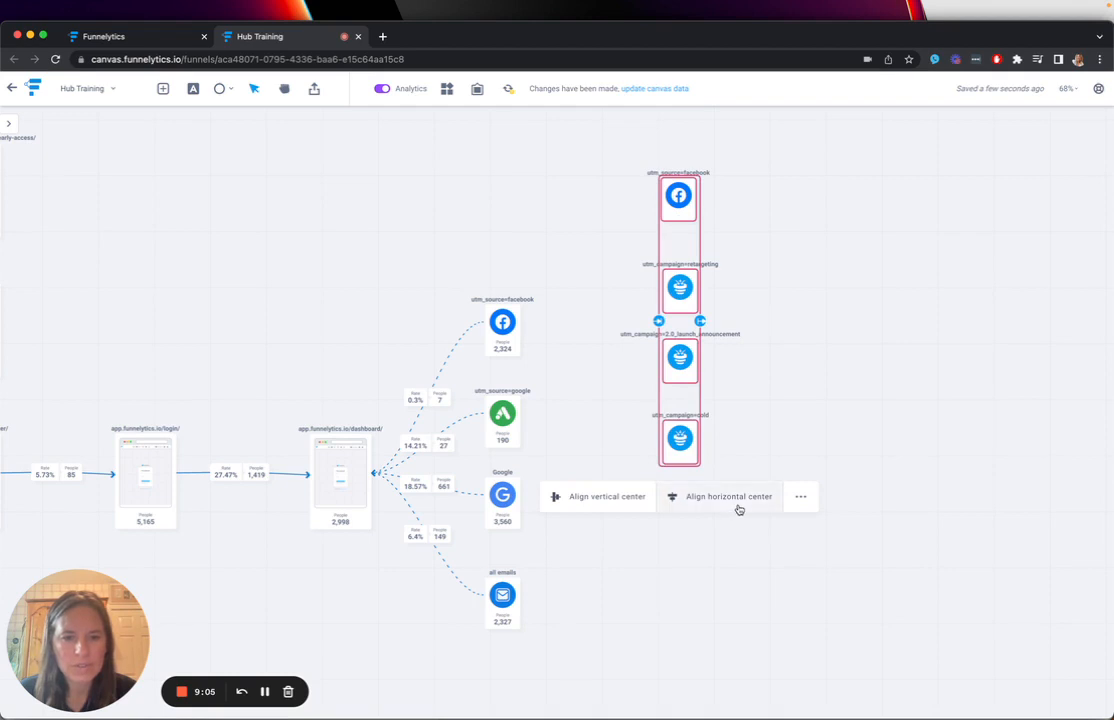
left_click(738, 510)
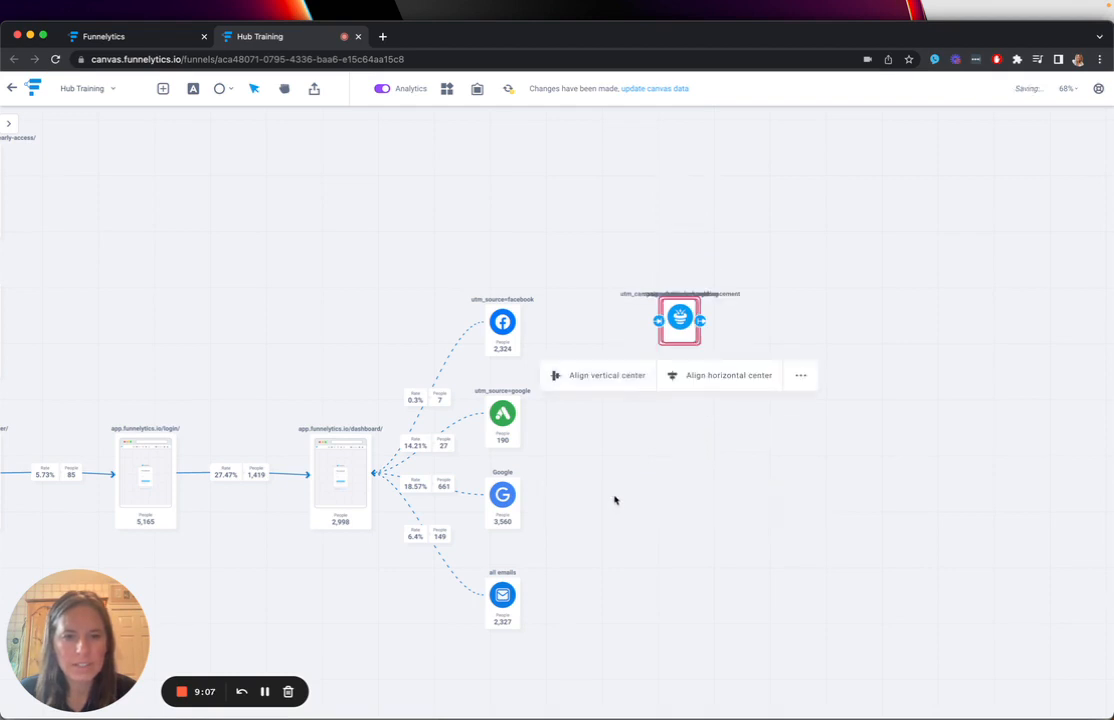
key("super+z")
key("super+z")
Move the utm_campaign cold source into the column directly below the 2.0_launch_announcement source.
left_click(952, 459)
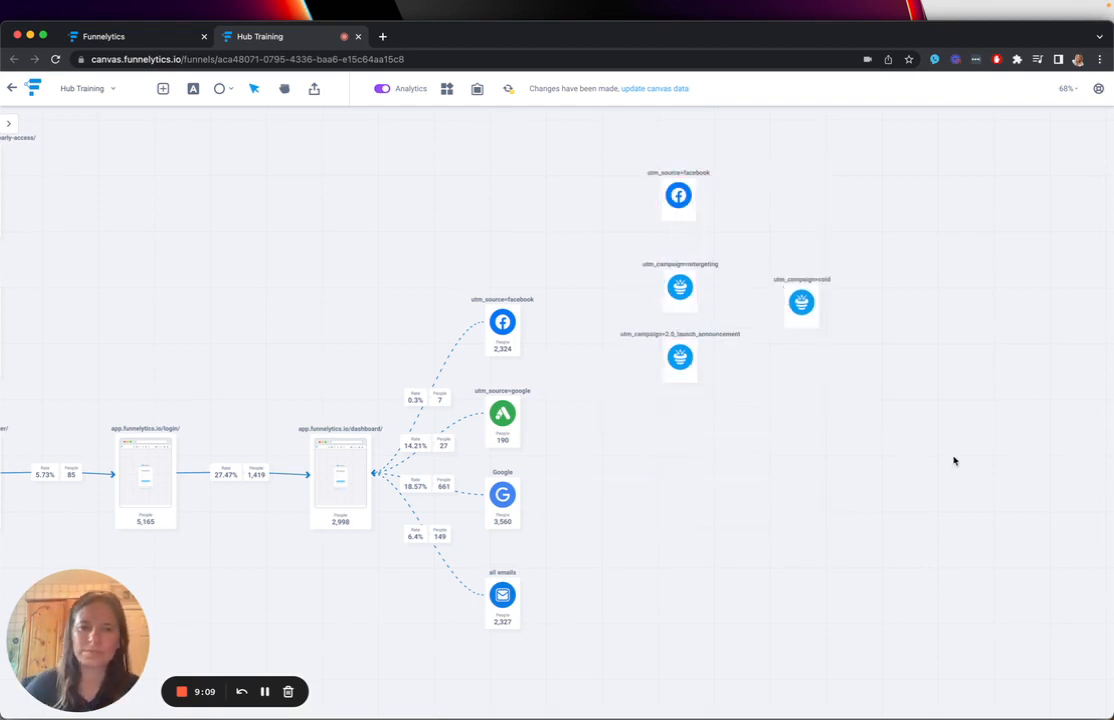
left_click_drag(786, 289, 664, 412)
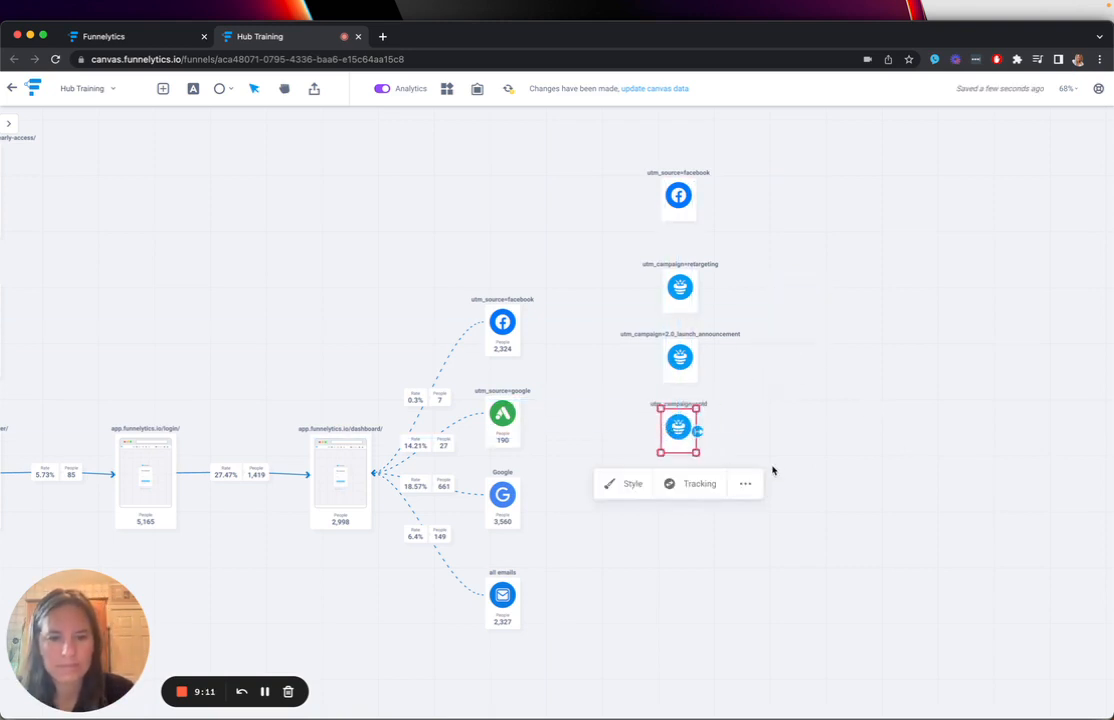